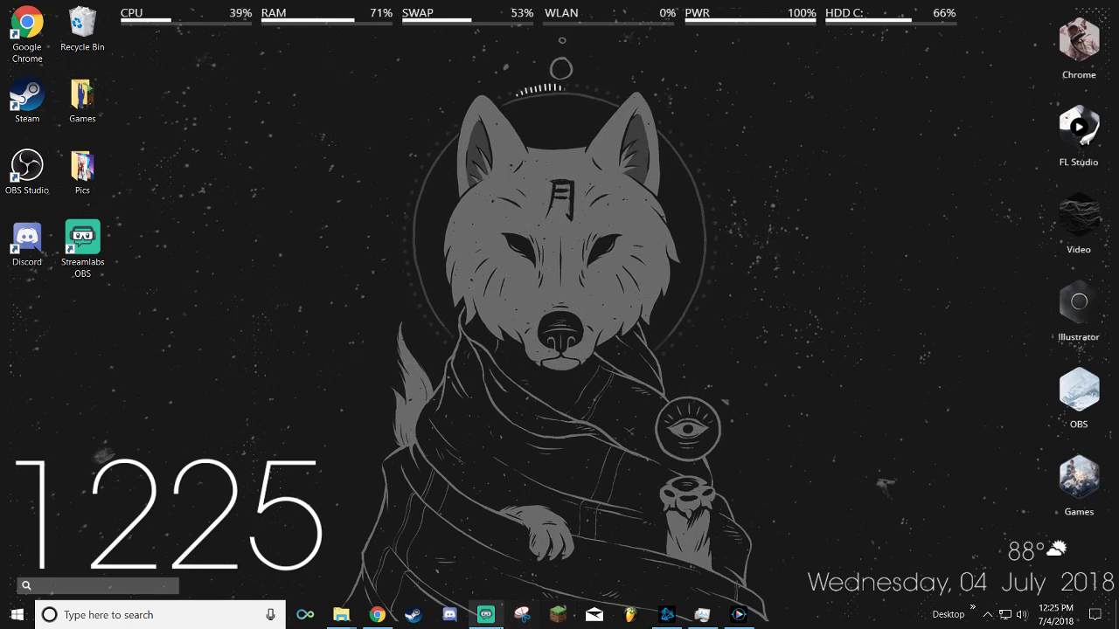
Step: Rearrange the open windows on the desktop
left_click_drag(316, 68, 842, 396)
left_click_drag(411, 409, 719, 125)
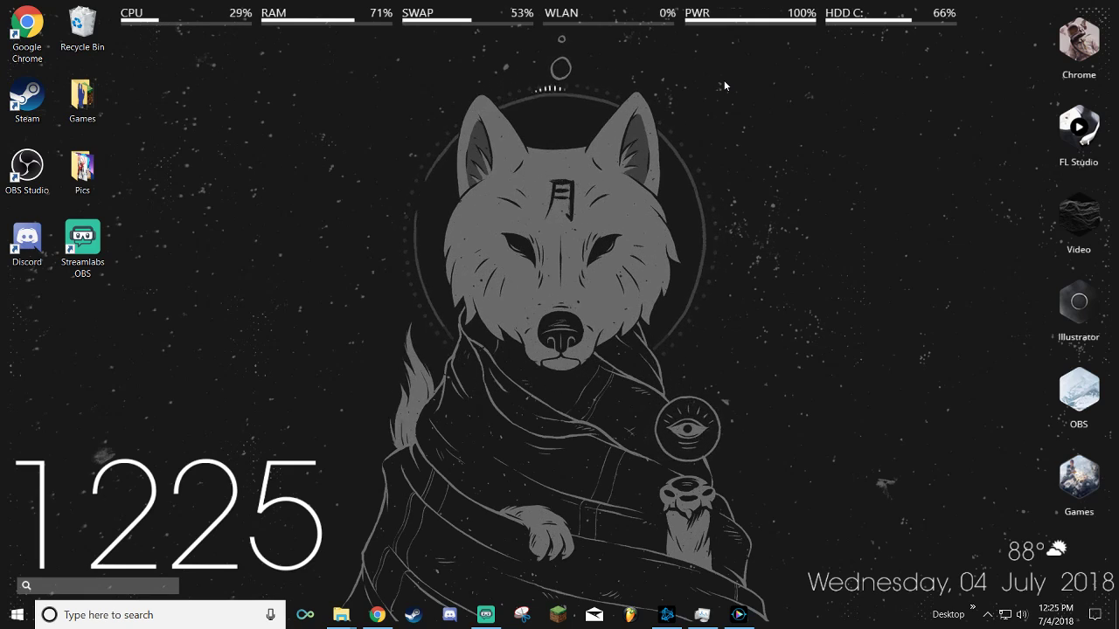
left_click_drag(646, 208, 465, 350)
left_click_drag(552, 202, 524, 306)
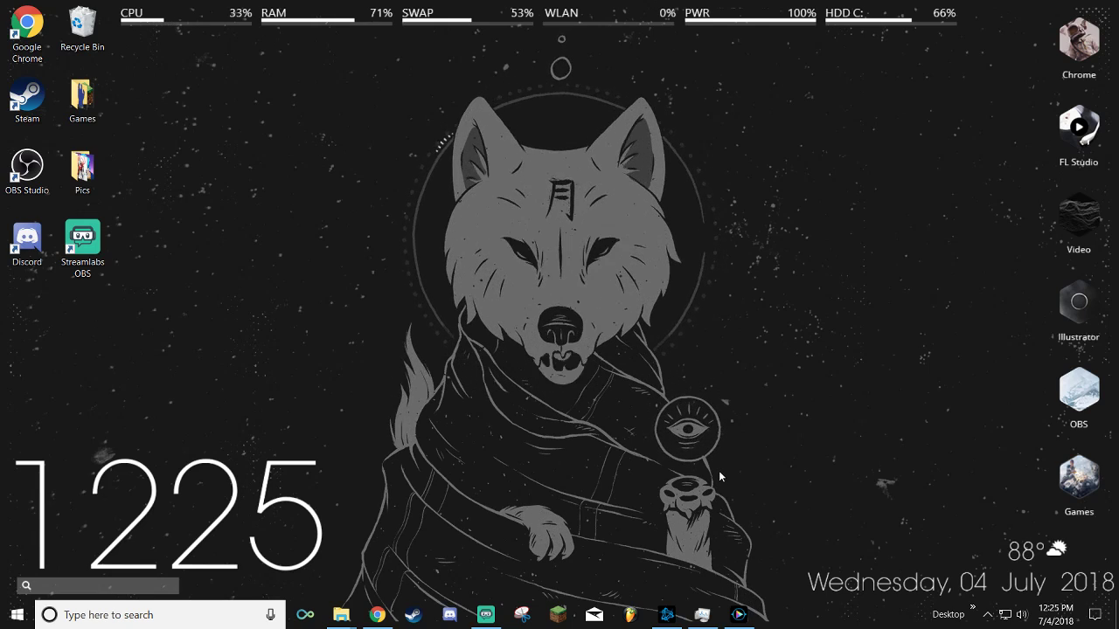
left_click_drag(375, 163, 399, 121)
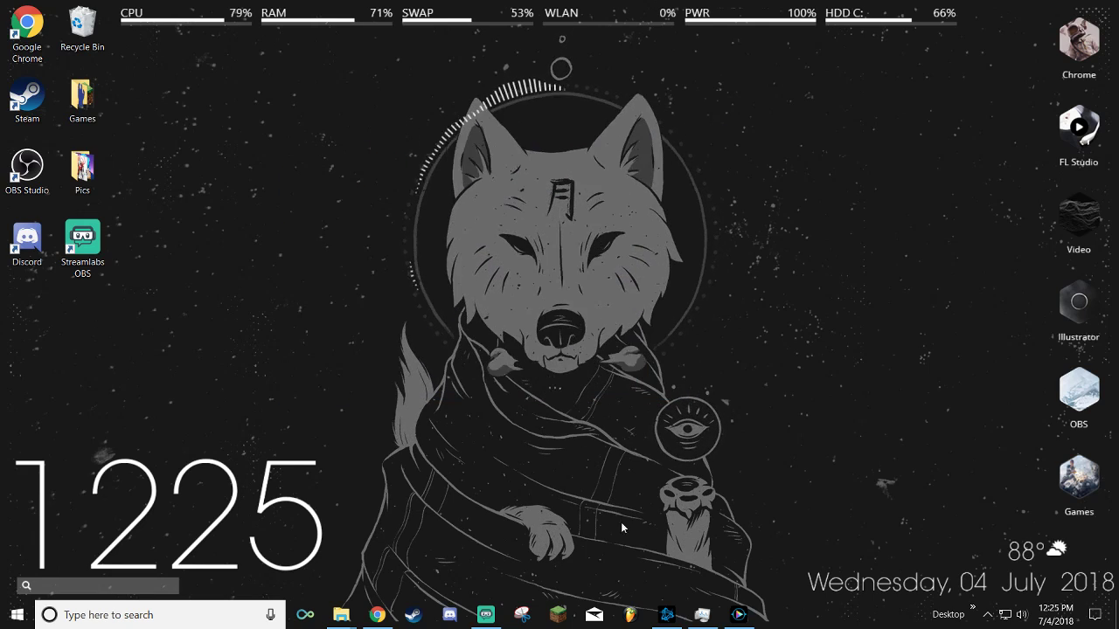
Step: Raise Chrome's volume to 35 in the Volume Mixer, then close the mixer
right_click(1020, 614)
left_click(977, 497)
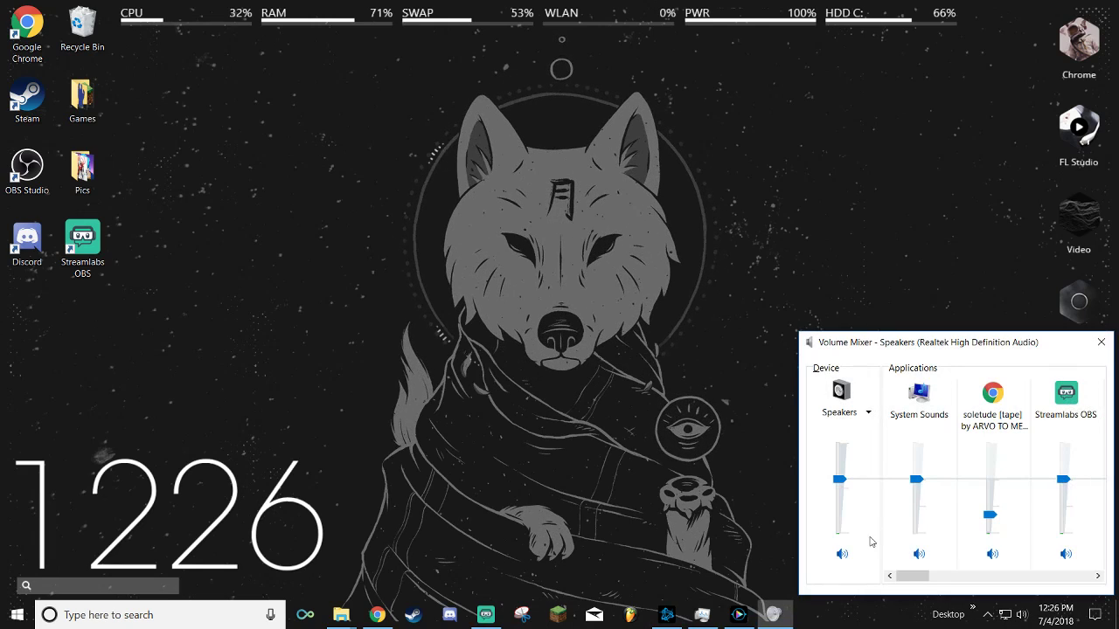
mouse_move(989, 515)
left_mouse_down()
mouse_move(993, 479)
mouse_move(996, 511)
left_mouse_up()
left_click(1100, 341)
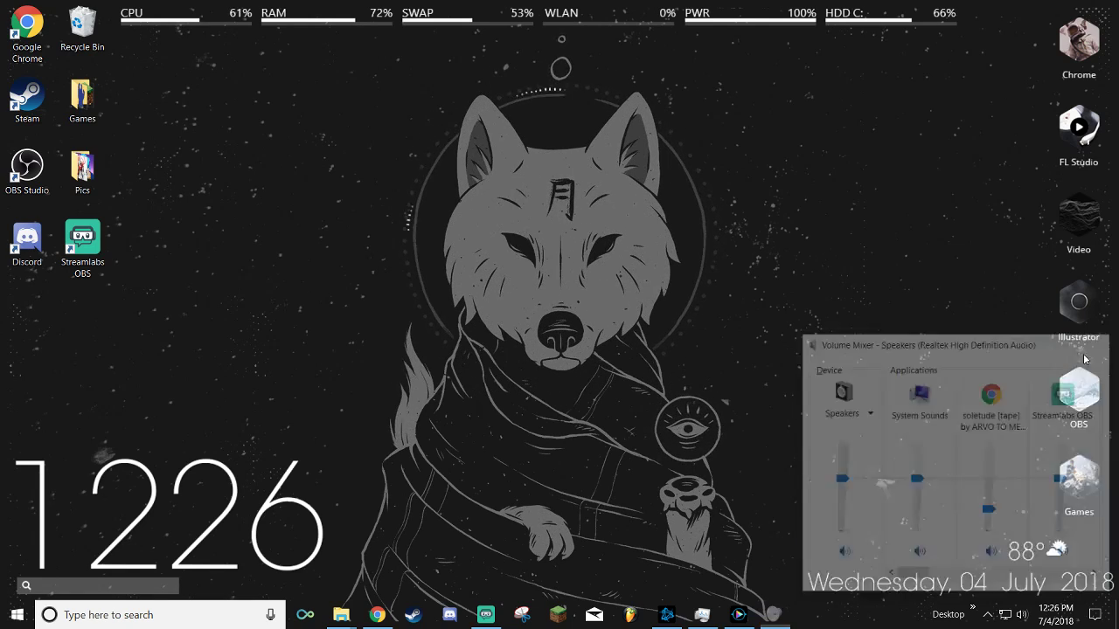
Step: Restore Chrome and scroll through the Rainmeter website tab
left_click(377, 614)
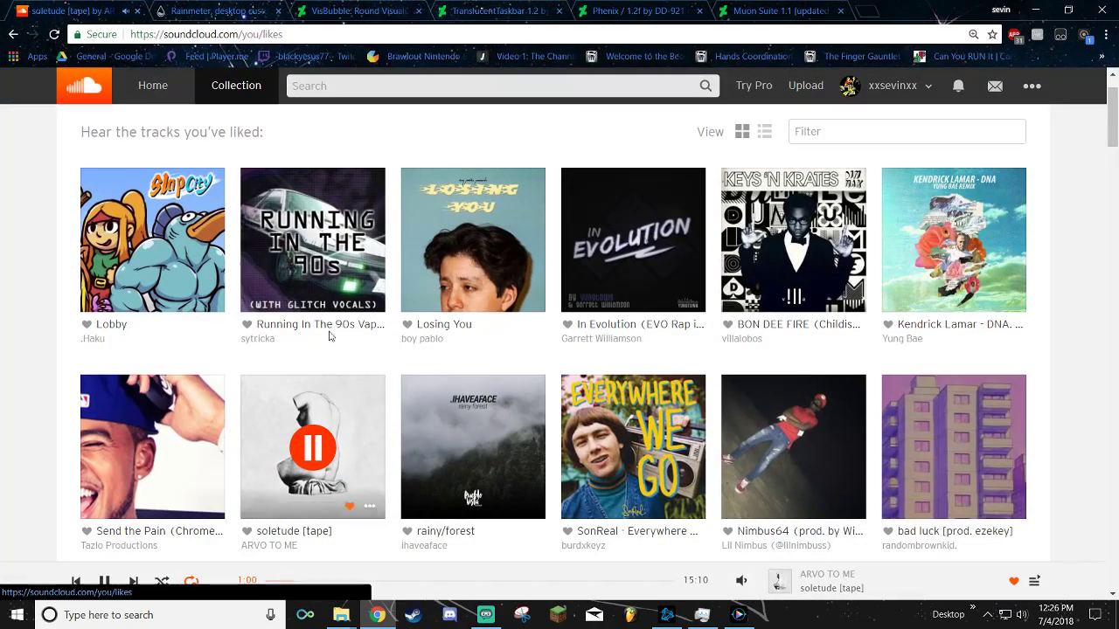
left_click(221, 11)
scroll(276, 181, "up", 15)
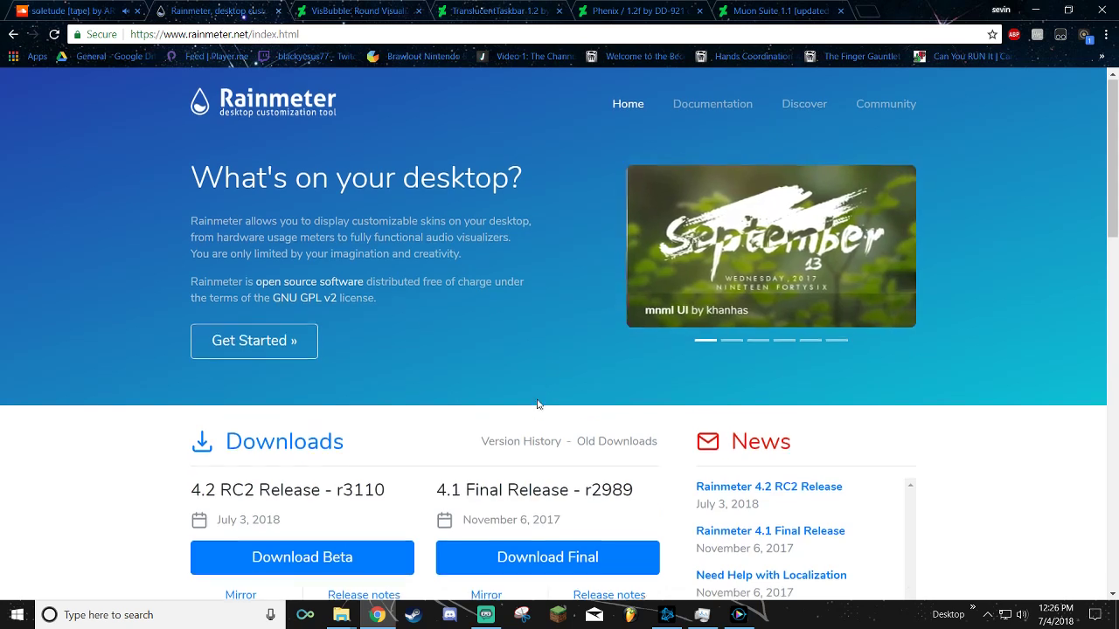
scroll(581, 413, "down", 1)
scroll(581, 413, "down", 1)
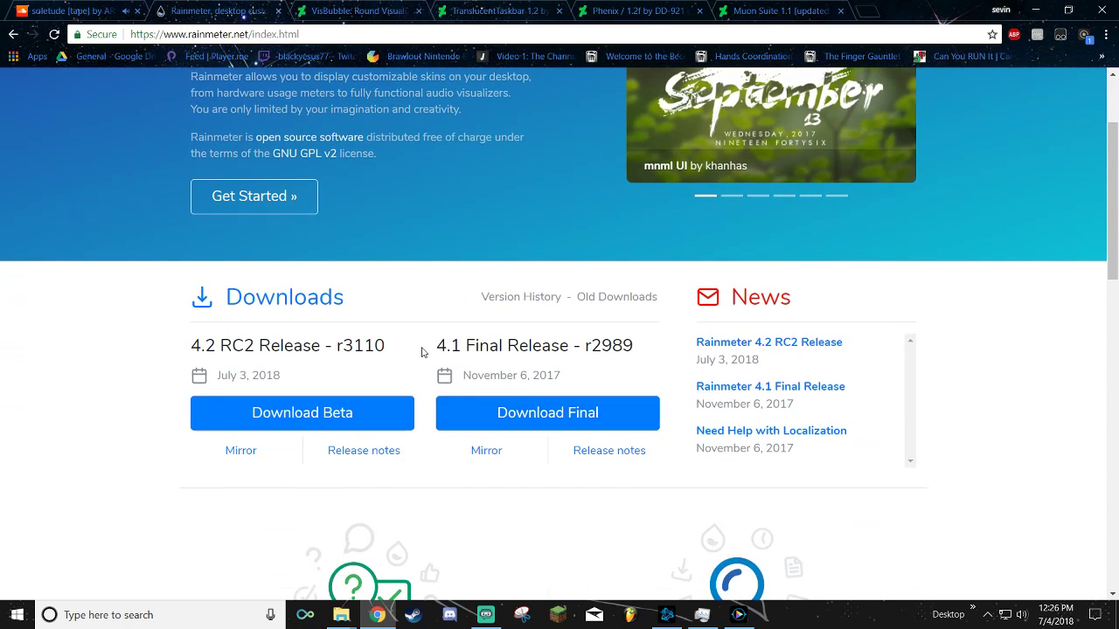
left_click_drag(417, 355, 554, 365)
left_click(485, 322)
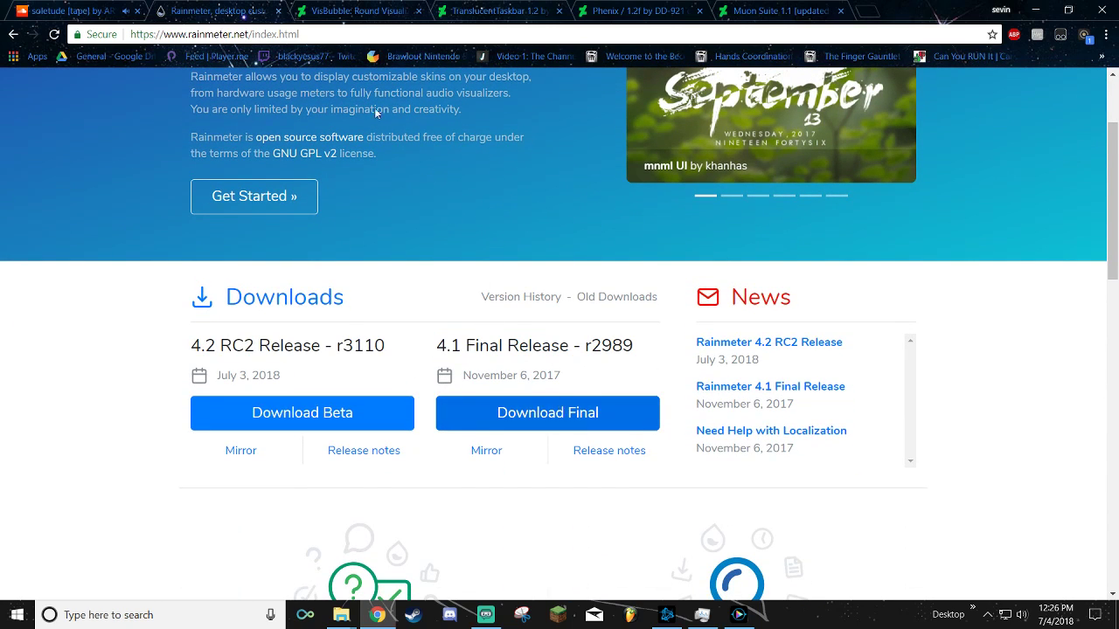
Step: Browse the VisBubble, TranslucentTaskbar and Phenix pages, then download Muon Suite 1.1 and minimize Chrome
left_click(372, 7)
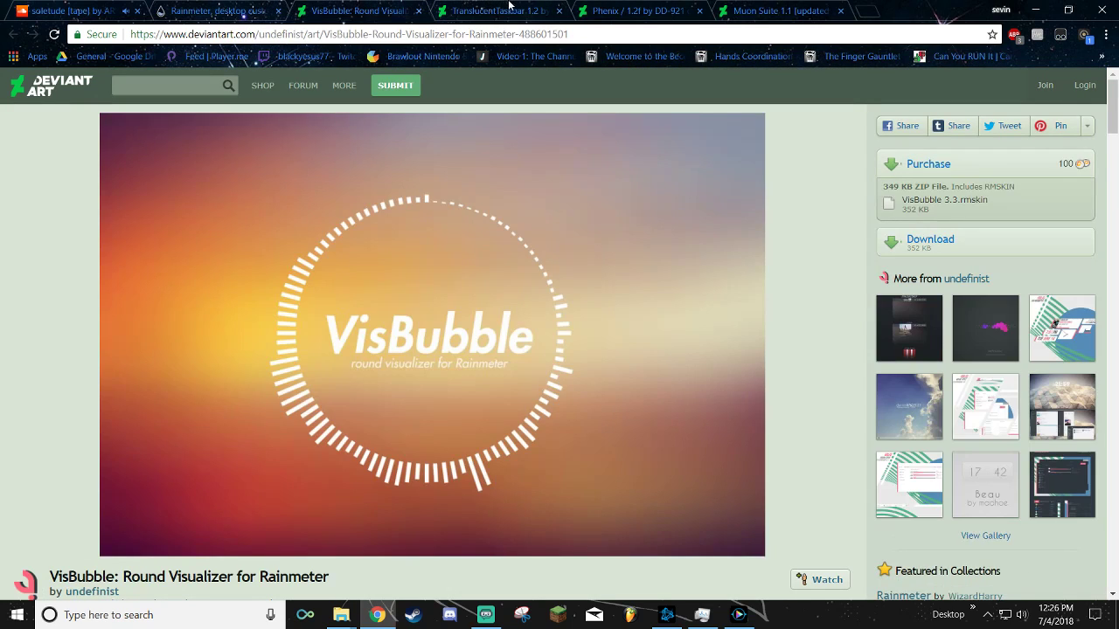
left_click(512, 7)
left_click(614, 7)
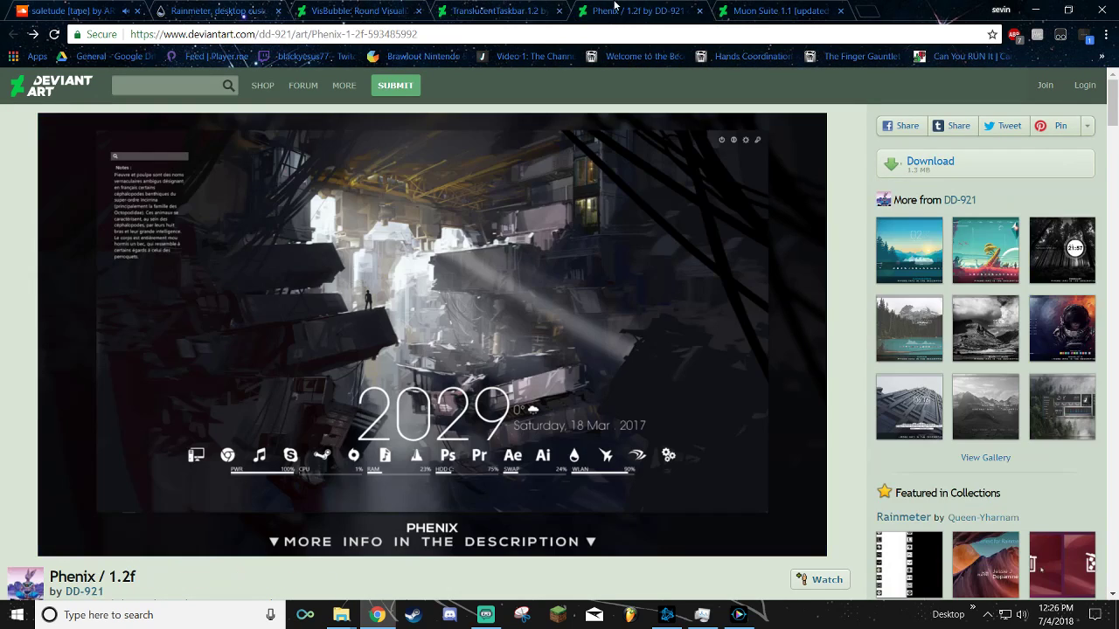
left_click(722, 7)
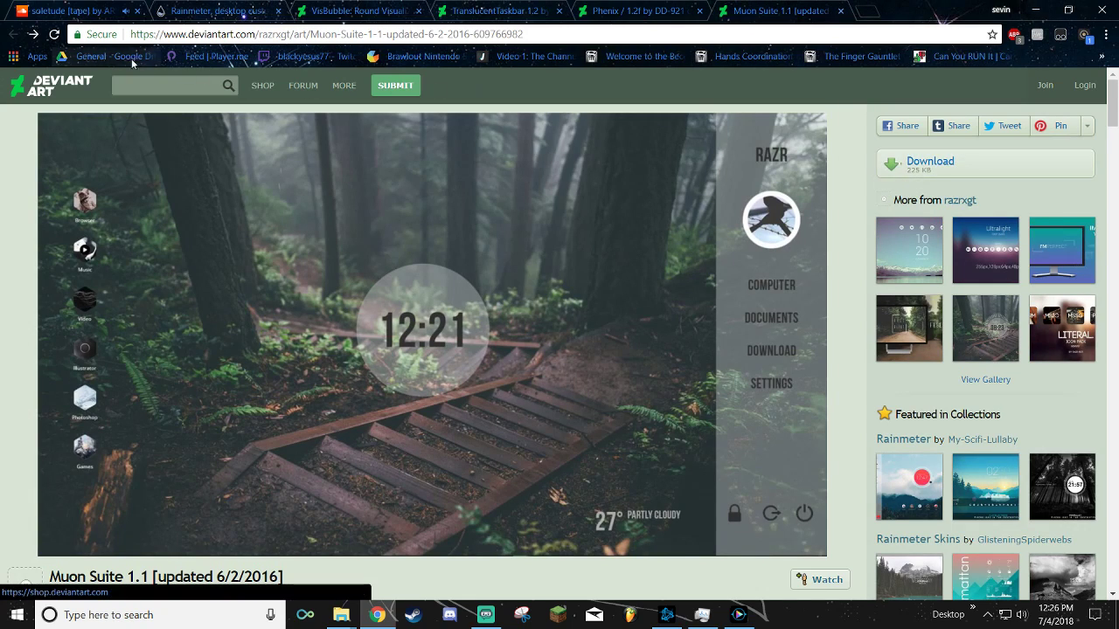
left_click(54, 33)
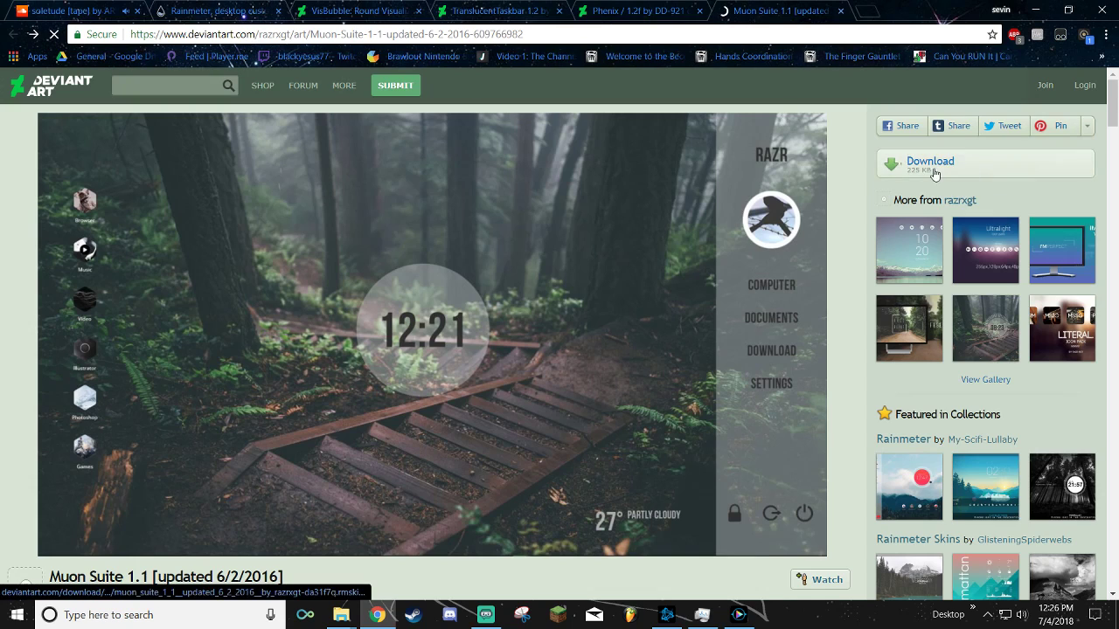
left_click(1035, 9)
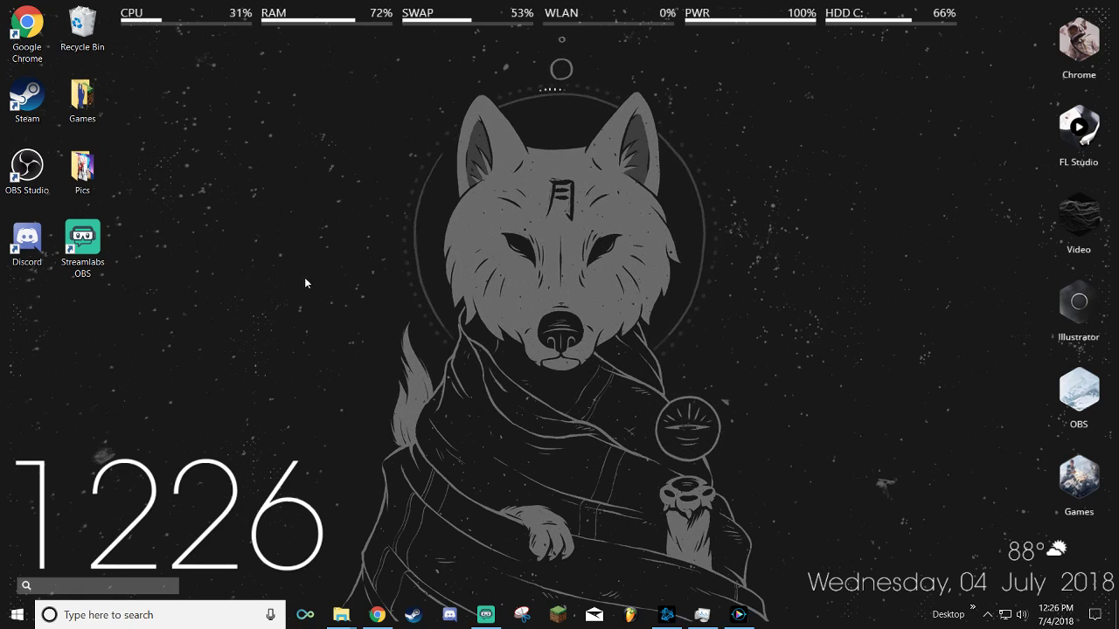
Step: Open Manage Rainmeter from the hidden notification area icons
left_click_drag(305, 282, 890, 27)
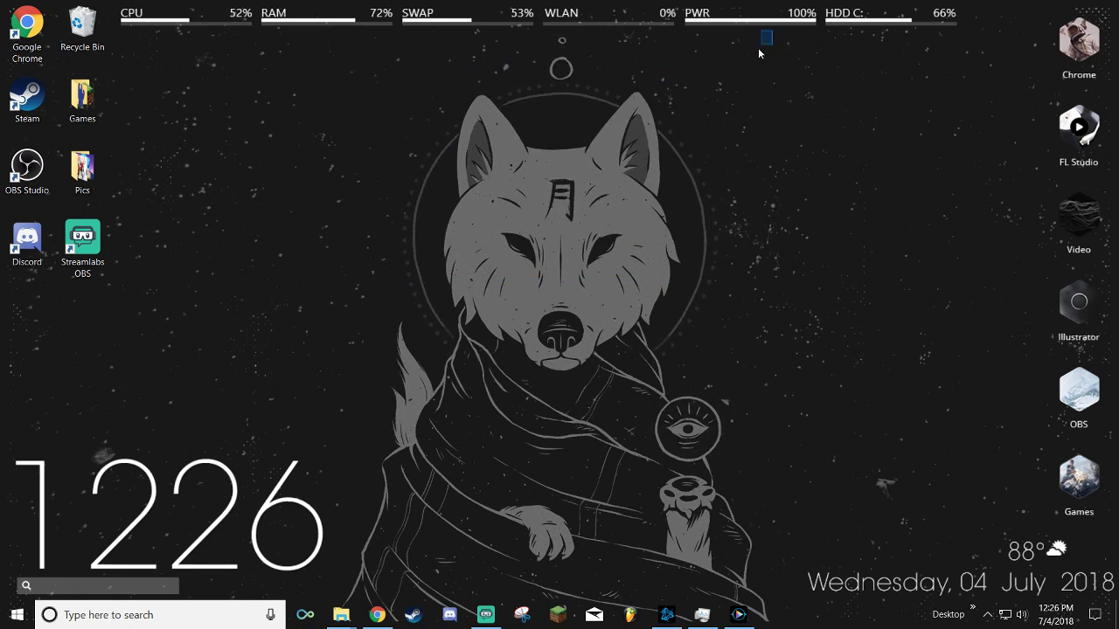
left_click_drag(756, 56, 286, 309)
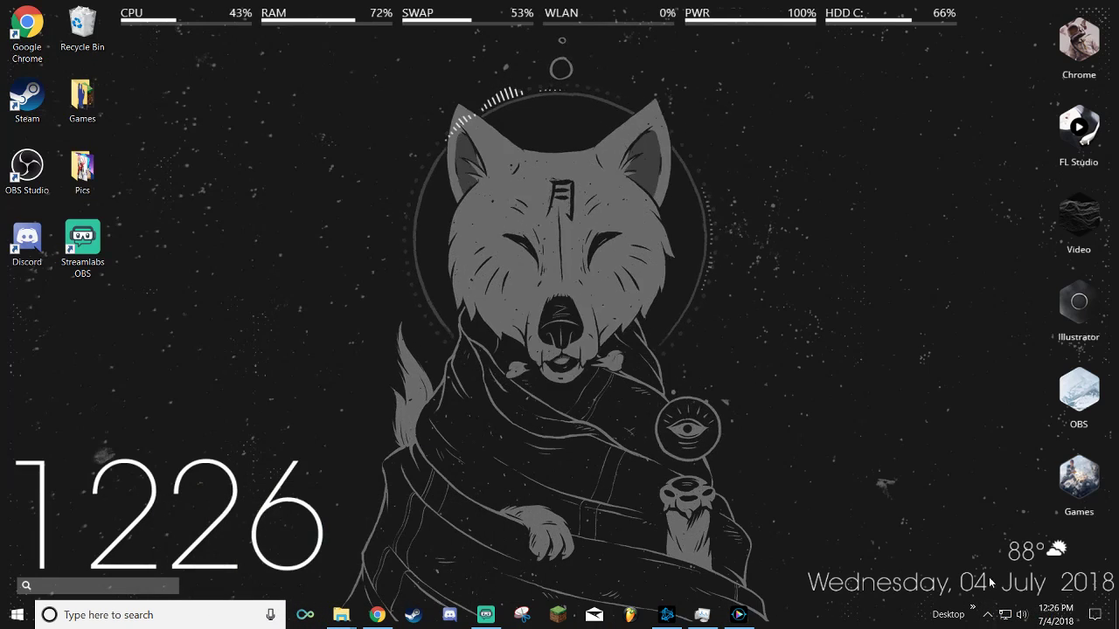
left_click(987, 615)
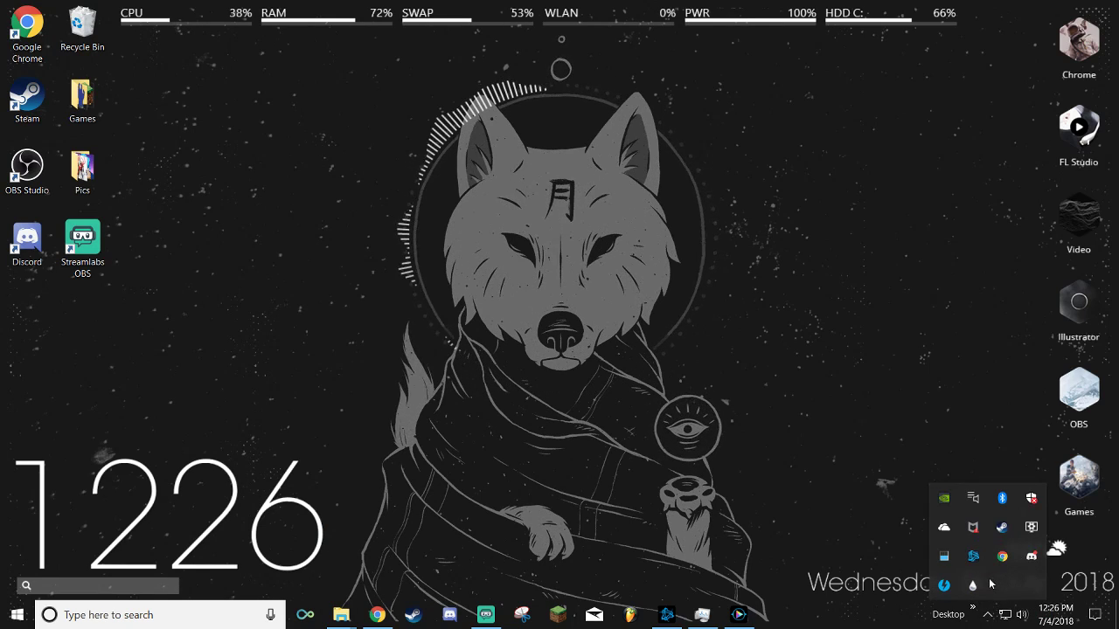
left_click(974, 583)
Step: Load the illustro Welcome.ini skin onto the desktop
left_click(592, 223)
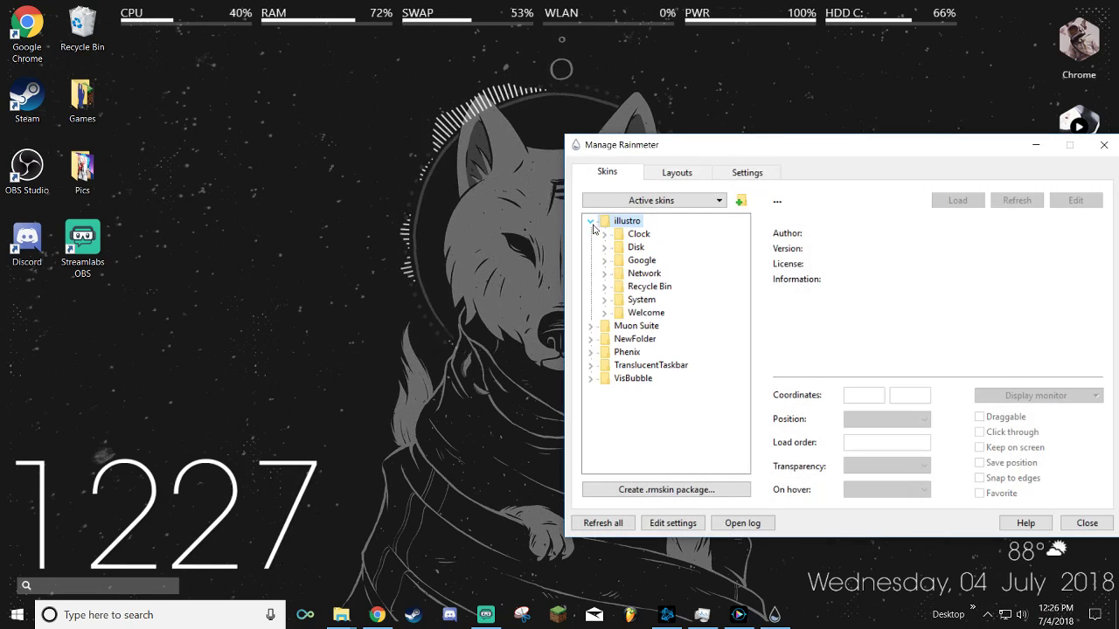
left_click(604, 234)
left_click(604, 234)
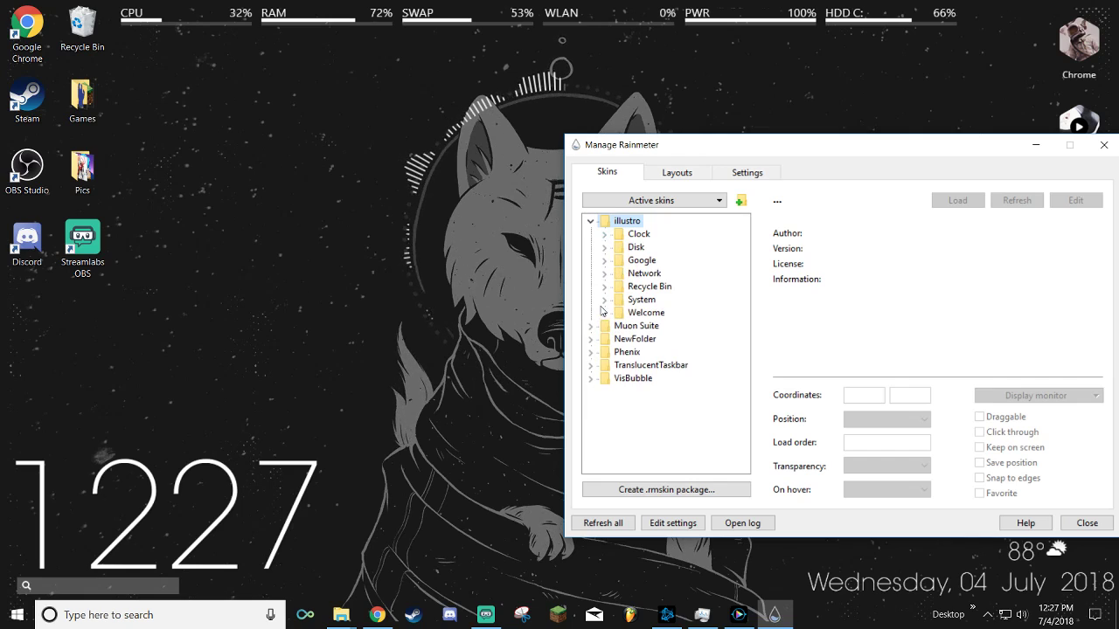
left_click(604, 312)
left_click(659, 326)
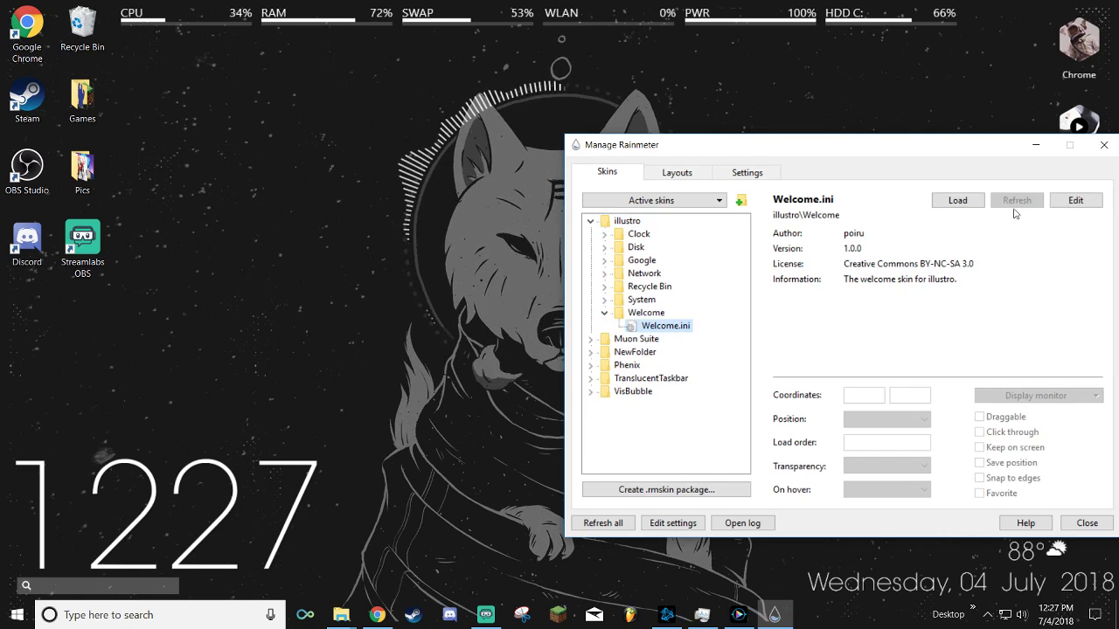
left_click(954, 202)
Step: Position the Welcome panel at 249, 202 and minimize the window
mouse_move(520, 179)
left_mouse_down()
mouse_move(494, 205)
mouse_move(511, 189)
left_mouse_up()
left_click_drag(320, 226, 329, 248)
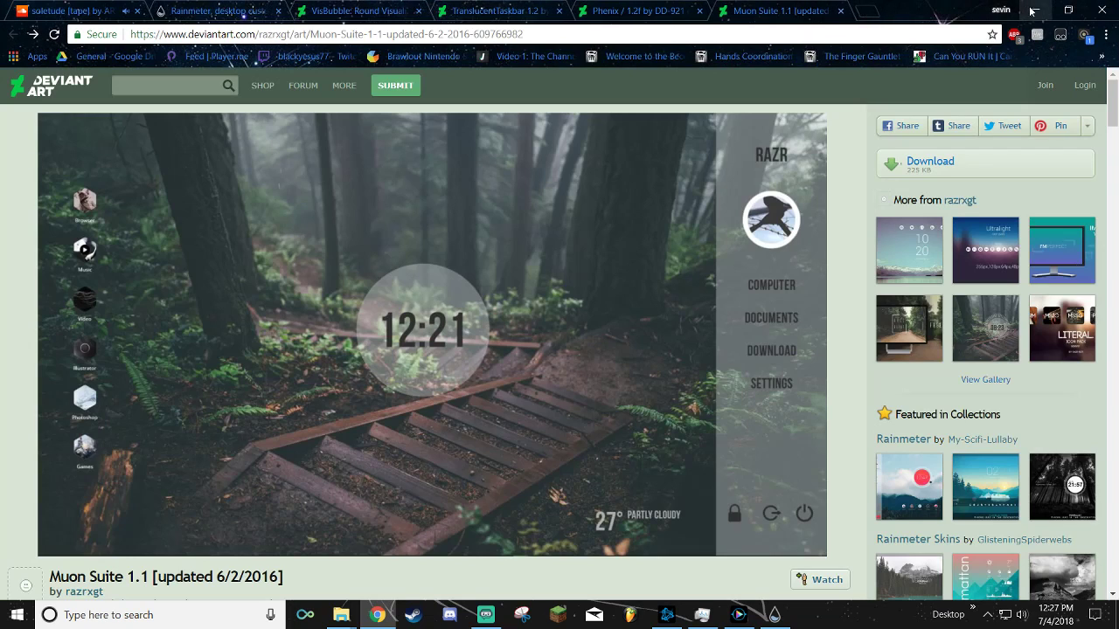
left_click(1031, 9)
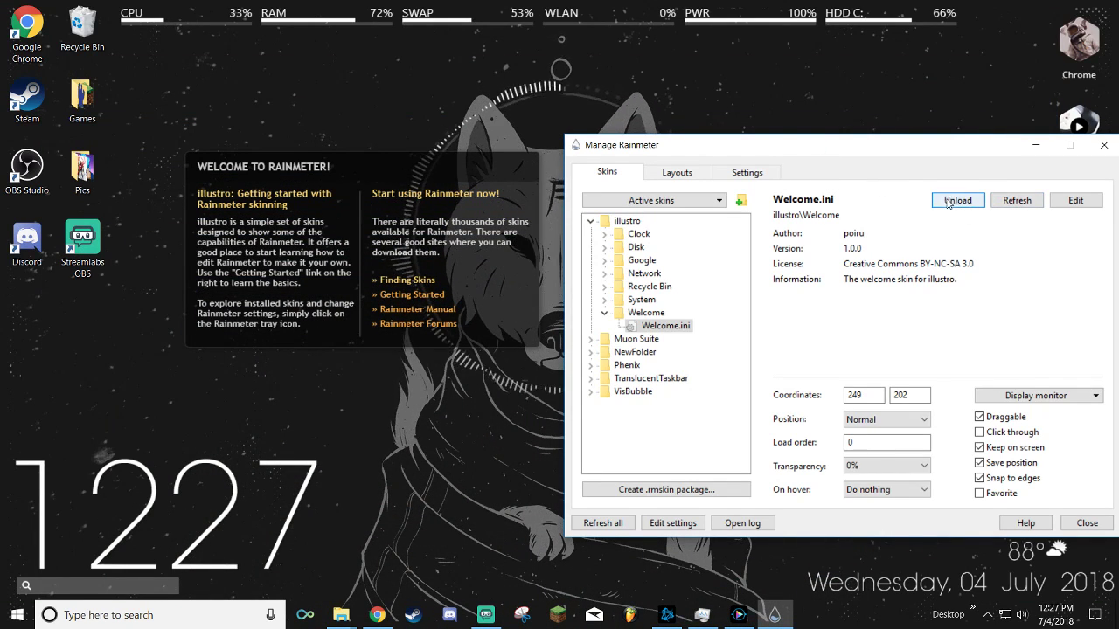
Step: Unload the illustro Welcome skin from the desktop
left_click(991, 617)
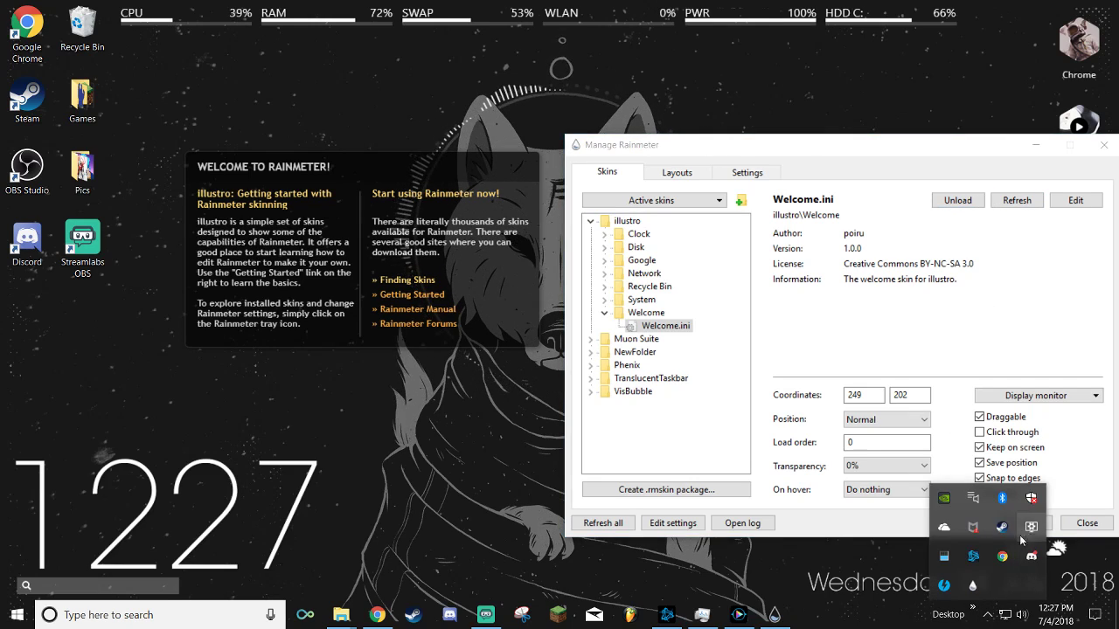
right_click(392, 213)
left_click(451, 376)
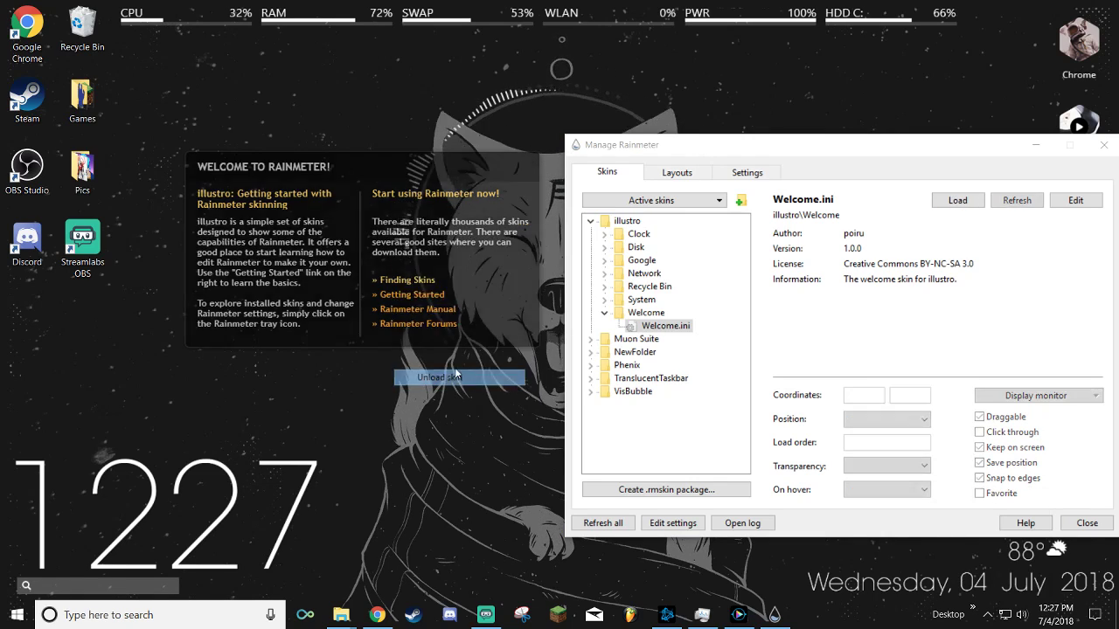
Step: Open Muon Launcher in the skin manager and collapse the Welcome folder
right_click(1075, 35)
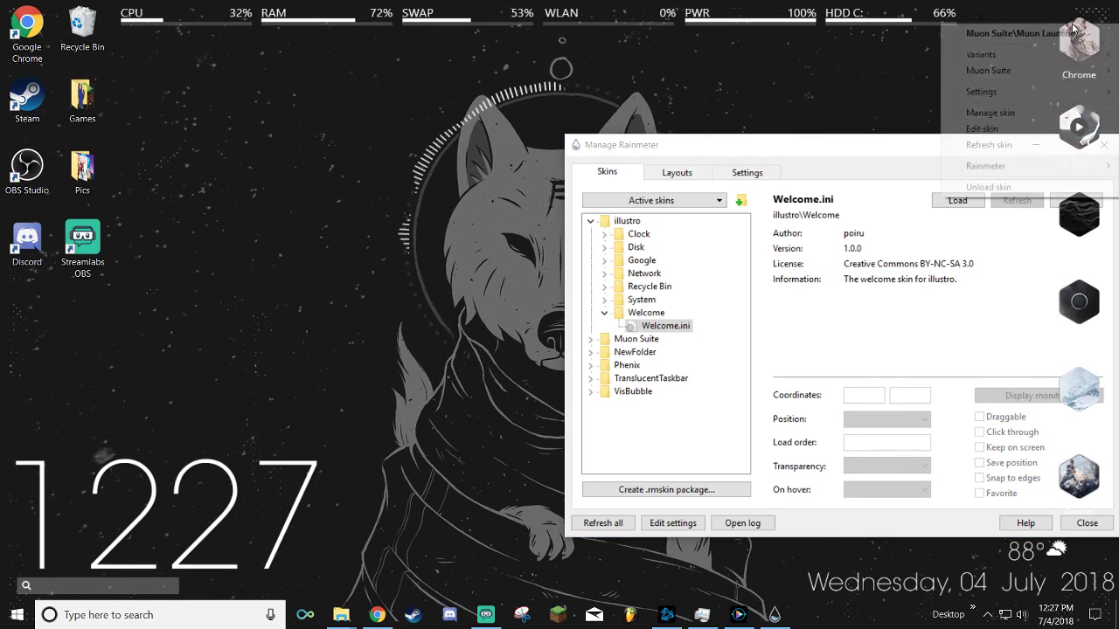
left_click(990, 113)
left_click_drag(630, 144, 650, 95)
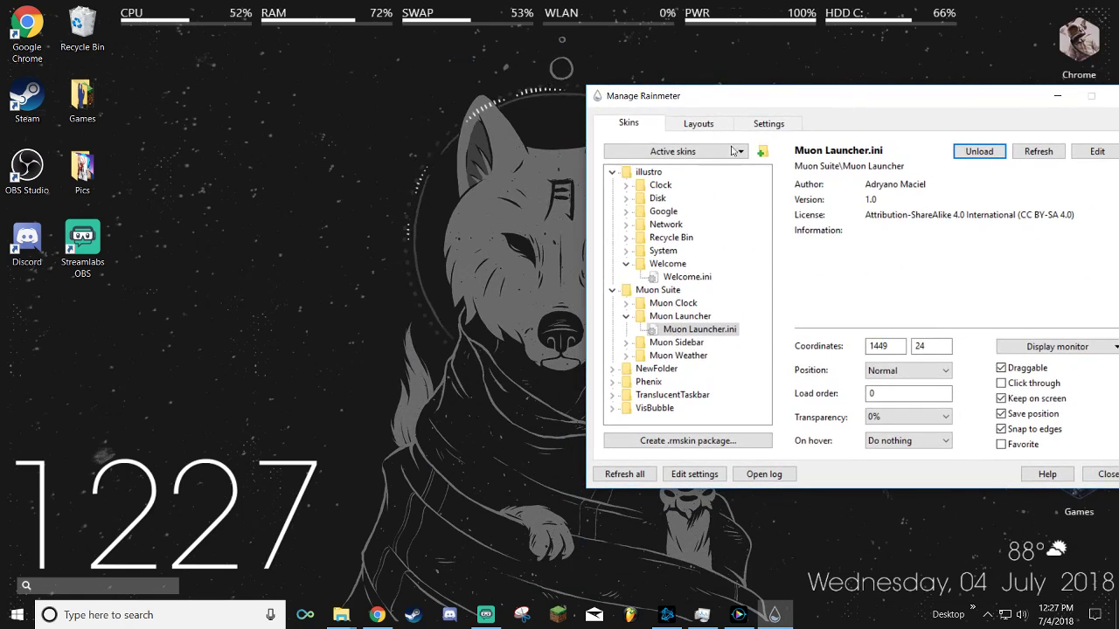
left_click(638, 172)
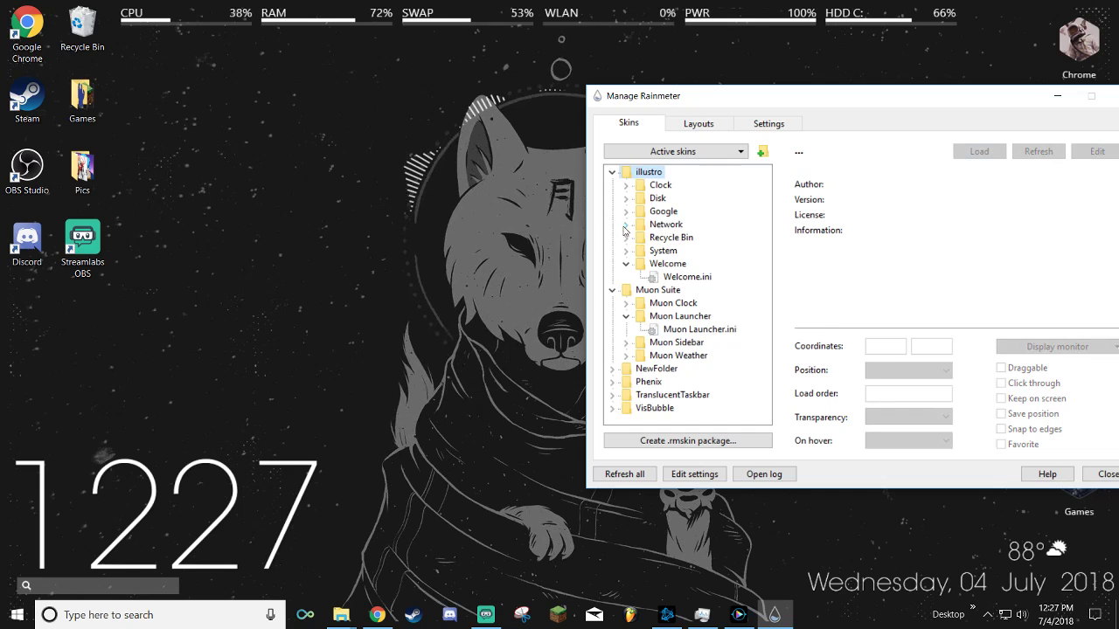
left_click(625, 263)
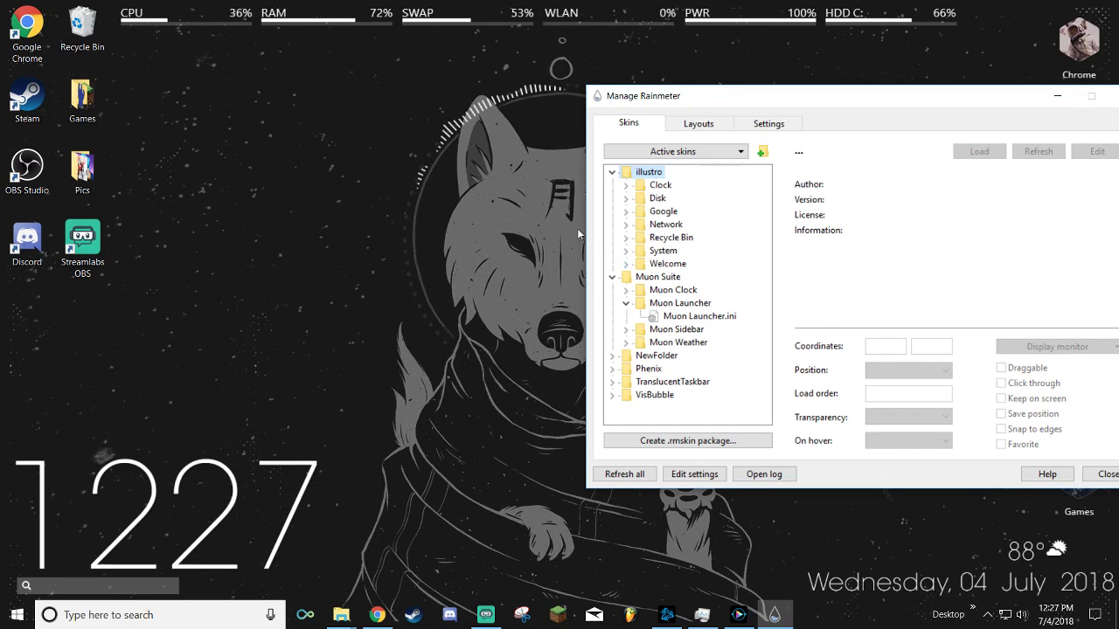
Step: Collapse the illustro folder and move the skin manager to the screen centre
left_click(612, 171)
left_click(613, 185)
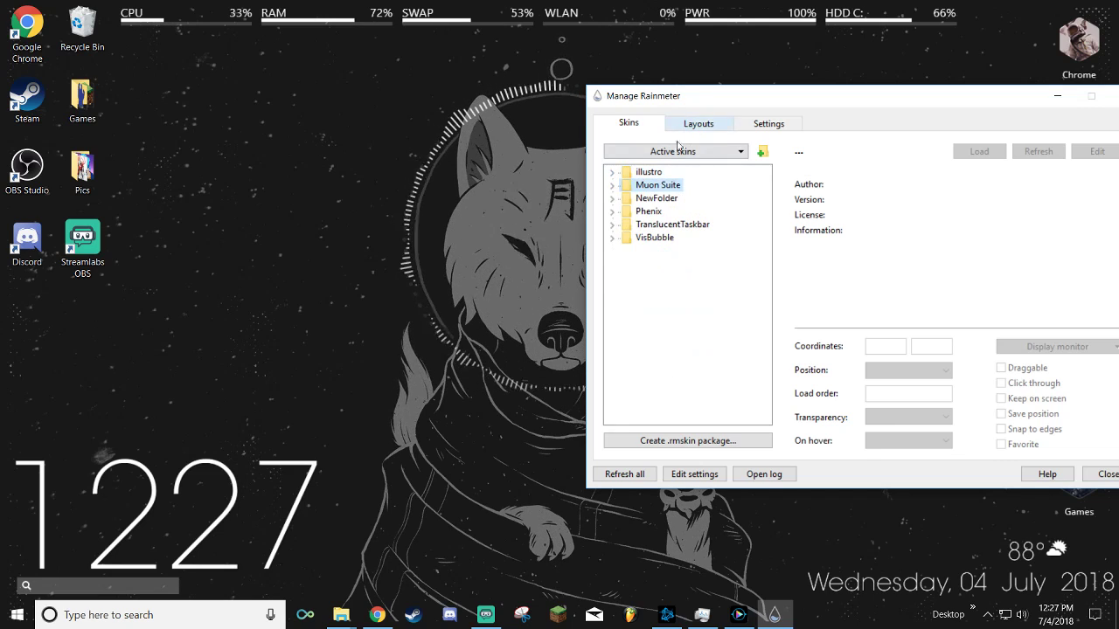
left_click(613, 184)
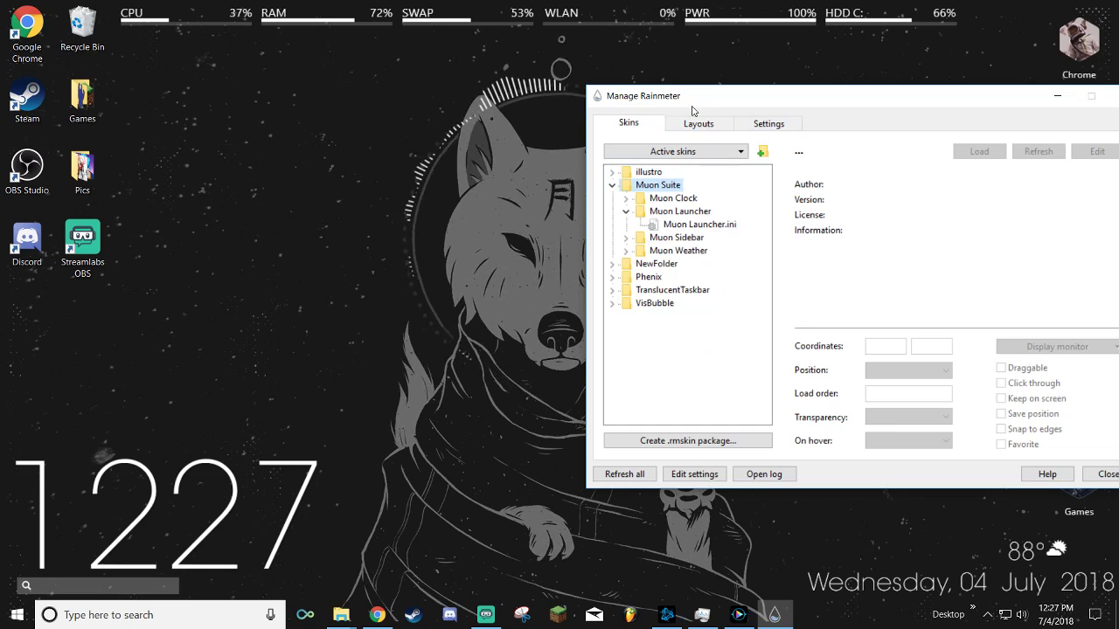
left_click_drag(693, 111, 389, 102)
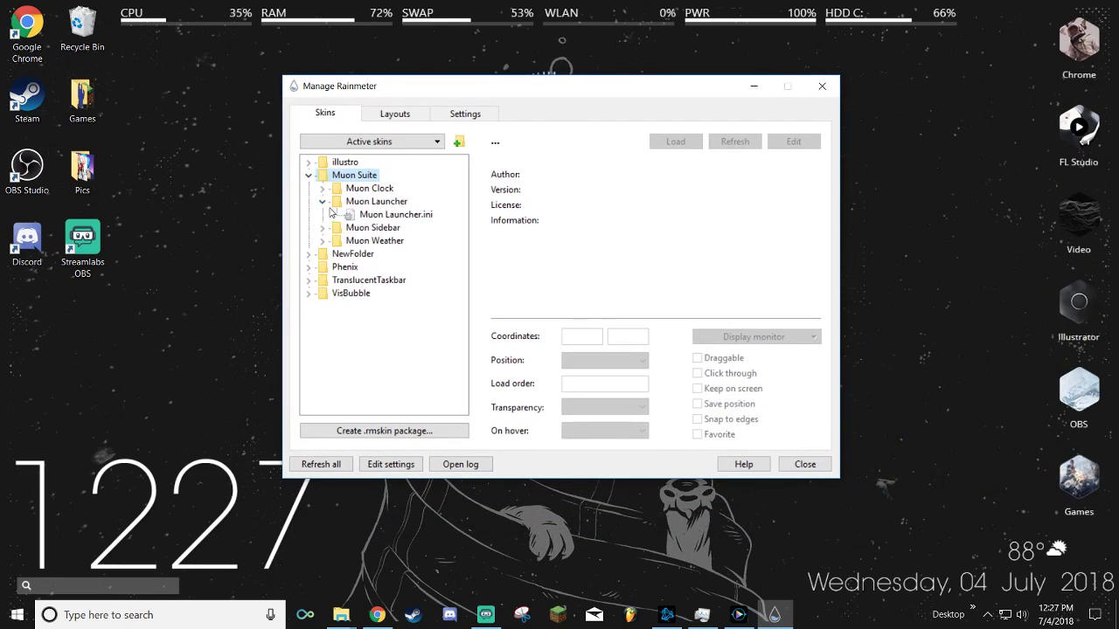
Step: Browse the Phenix and VisBubble folders, viewing BarExtrude.ini's details
left_click(310, 175)
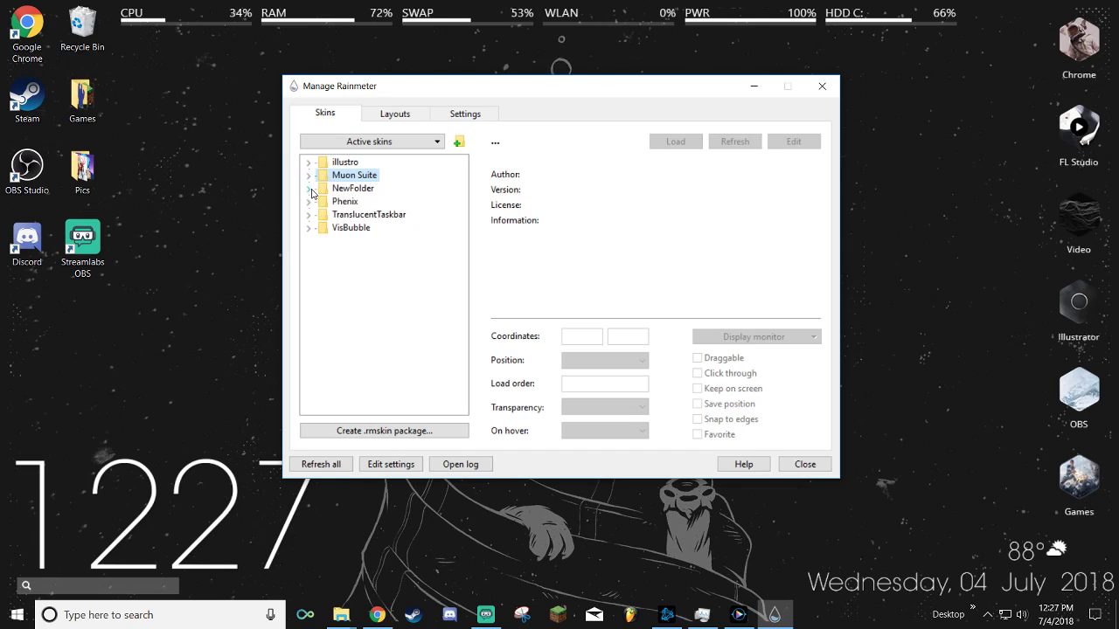
left_click(308, 189)
left_click(310, 201)
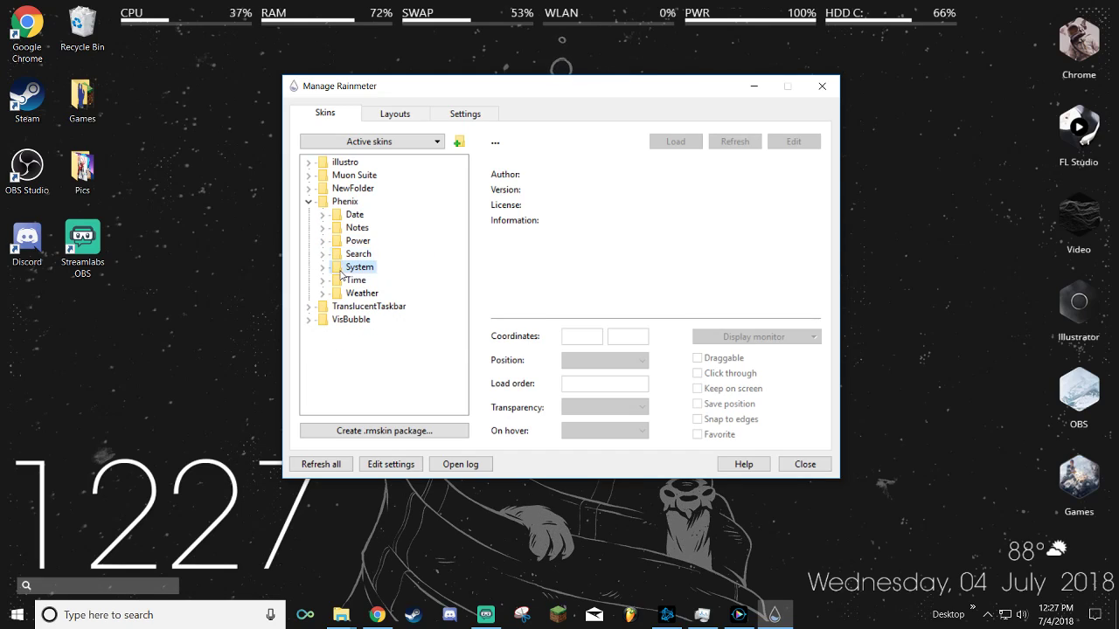
left_click(310, 202)
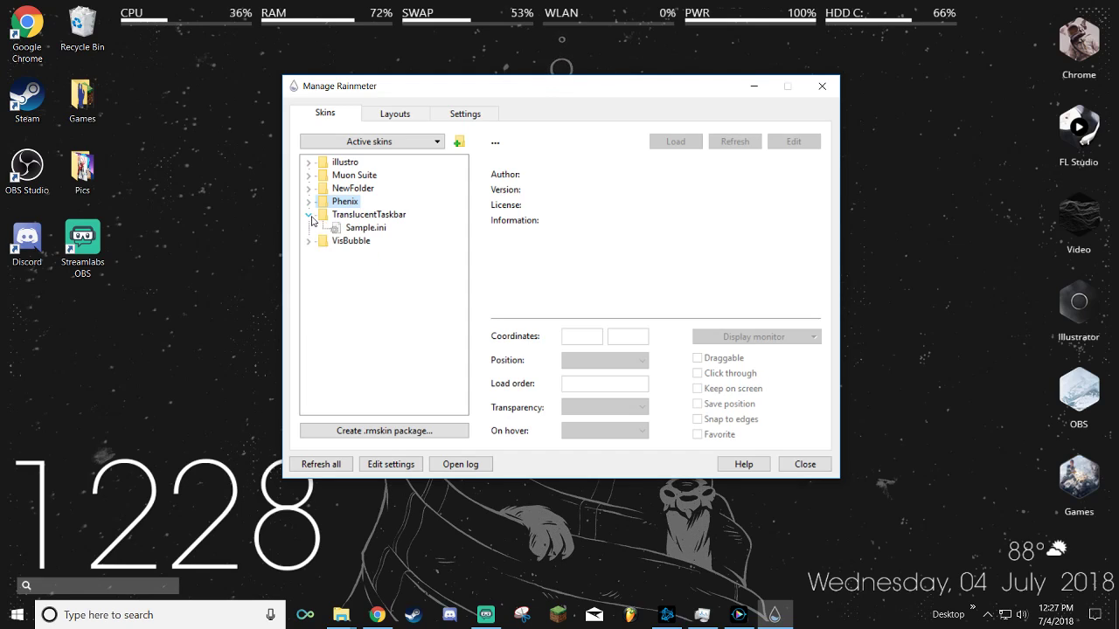
left_click(354, 254)
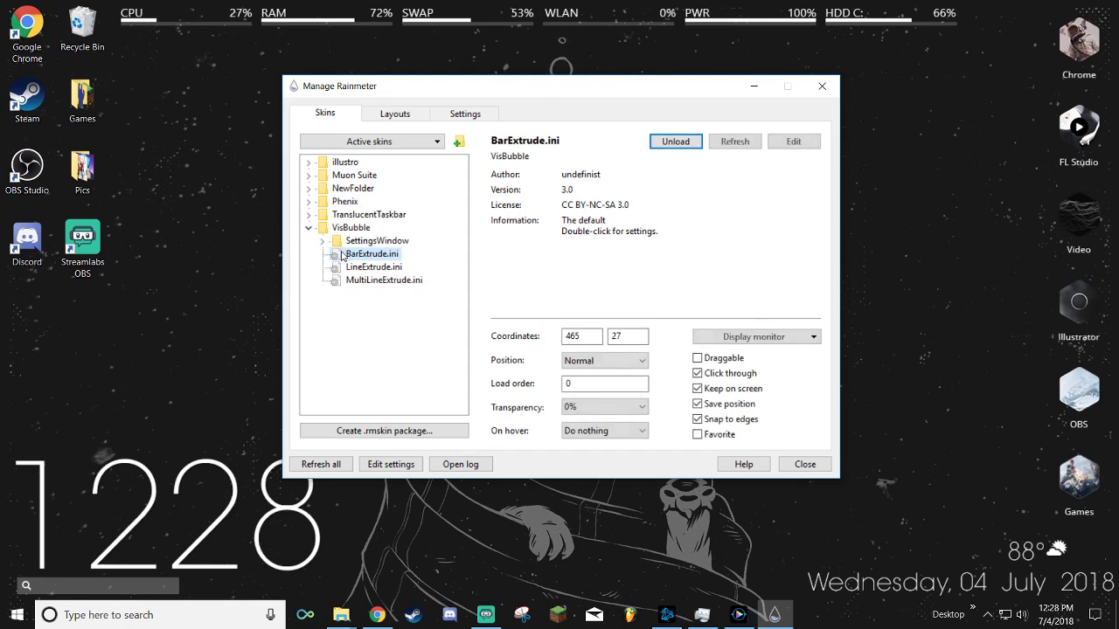
left_click(309, 227)
Step: Show the Muon Launcher.ini skin's details and position settings
left_click(309, 175)
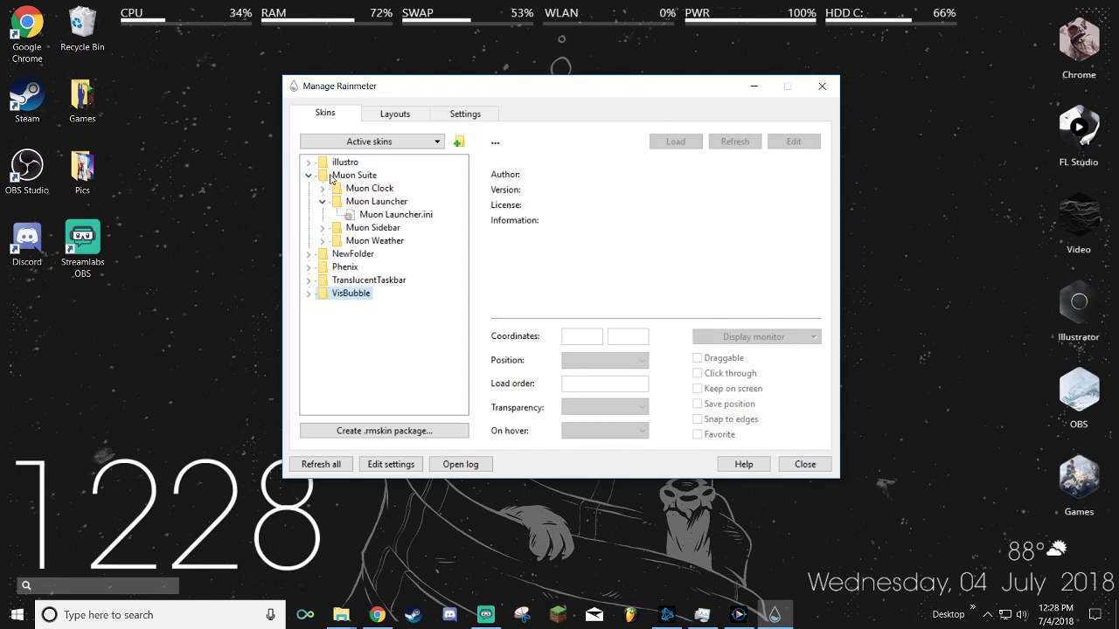
left_click(385, 216)
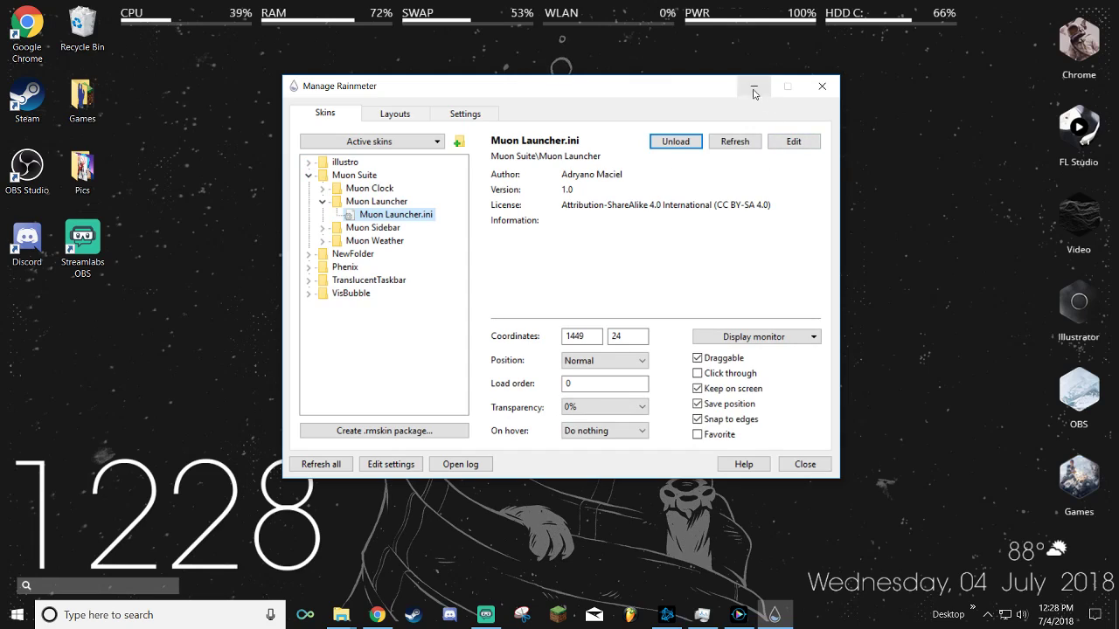
left_click(344, 267)
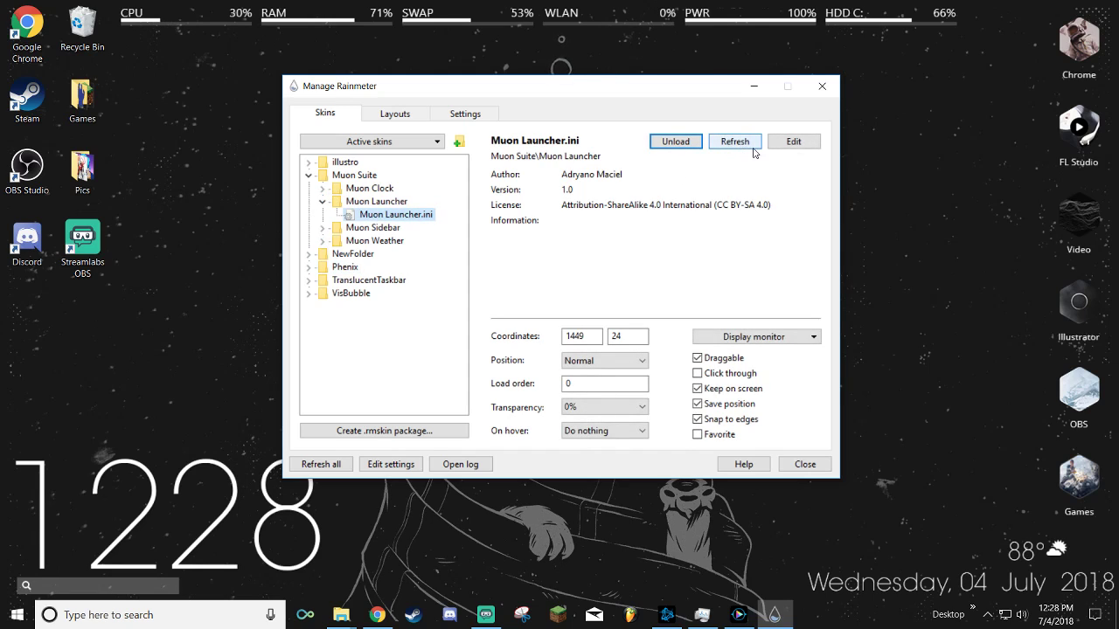
Step: Edit Muon Launcher.ini, pasting a [MeterLaunch6] Games block with Y=670
left_click(792, 142)
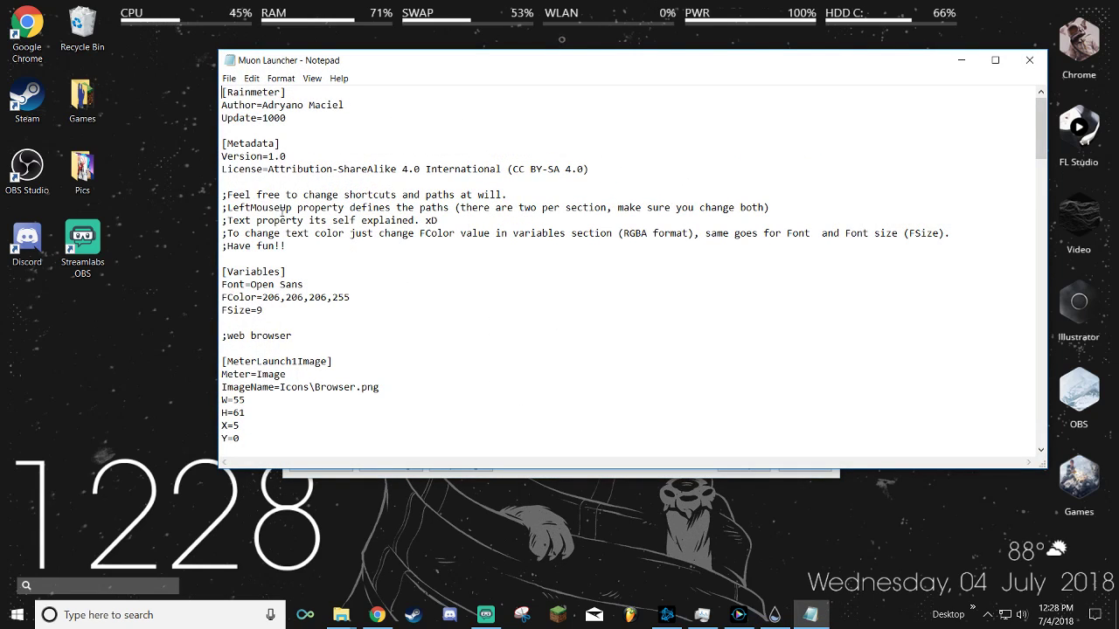
scroll(286, 208, "down", 20)
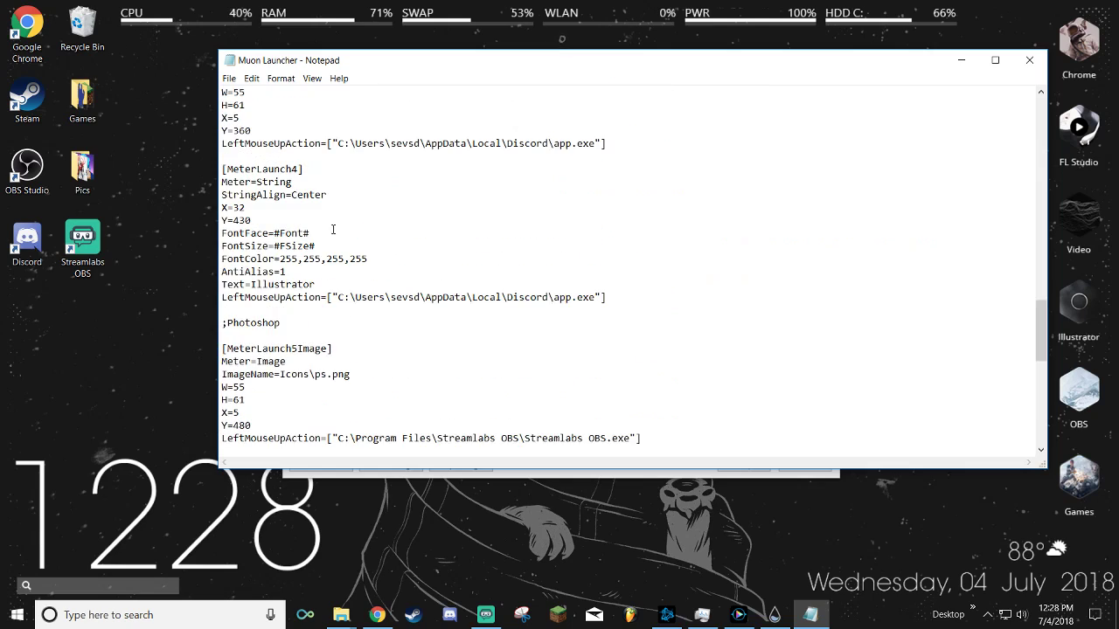
scroll(334, 230, "down", 8)
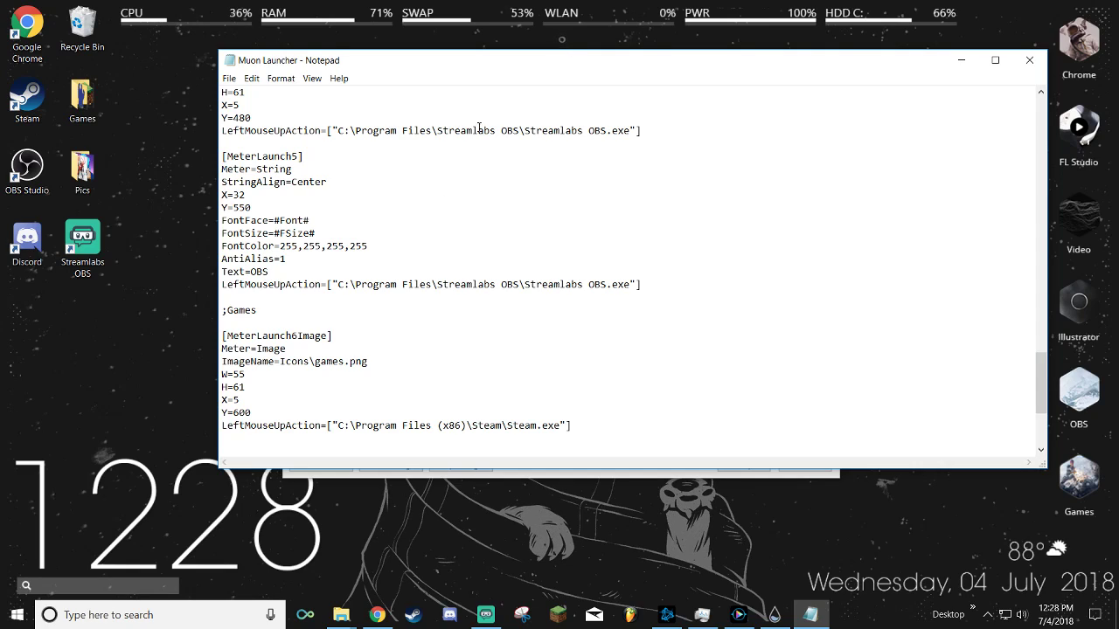
type("[MeterLaunch5] Meter=String StringAlign=Center X=32 Y=550 FontFace=#Font# FontSize=#FSize# FontColor=255,255,255,255 AntiAlias=1 Text=OBS LeftMouseUpAction=[\"C:\\Program Files\\Streamlabs OBS\\Streamlabs OBS.exe\"]")
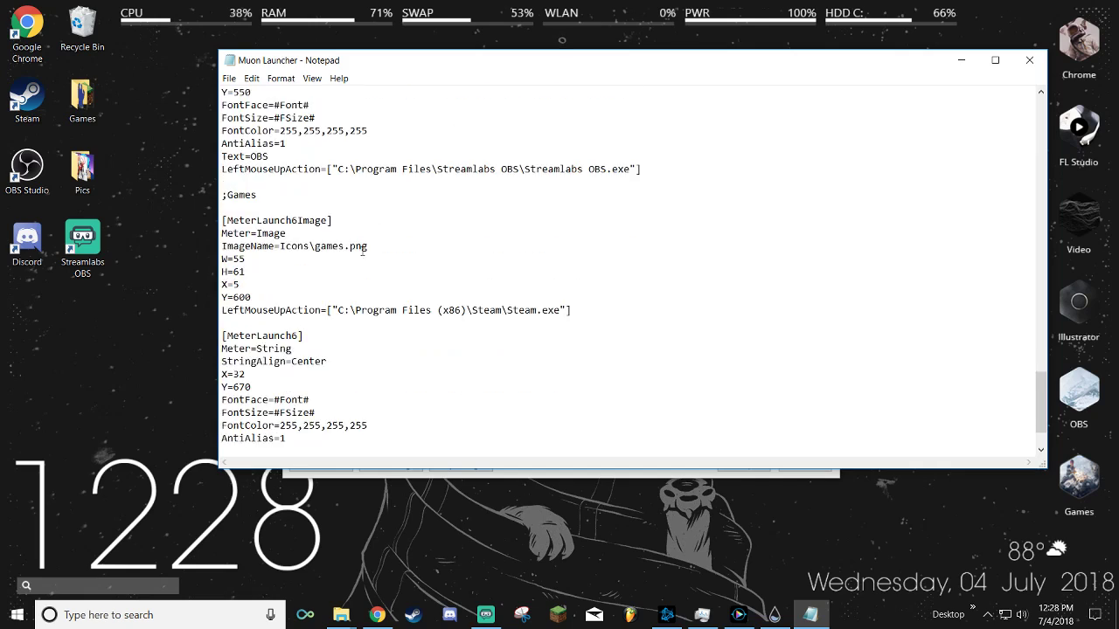
scroll(420, 270, "up", 5)
scroll(354, 333, "down", 5)
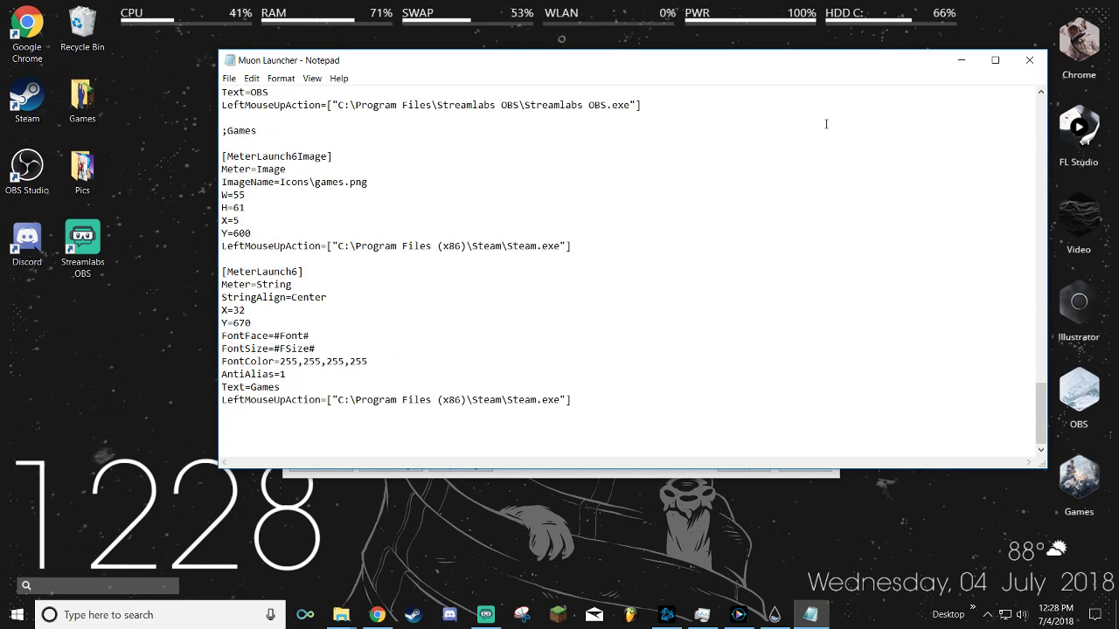
Step: Launch Steam from the new Games launcher entry
left_click_drag(928, 59, 885, 71)
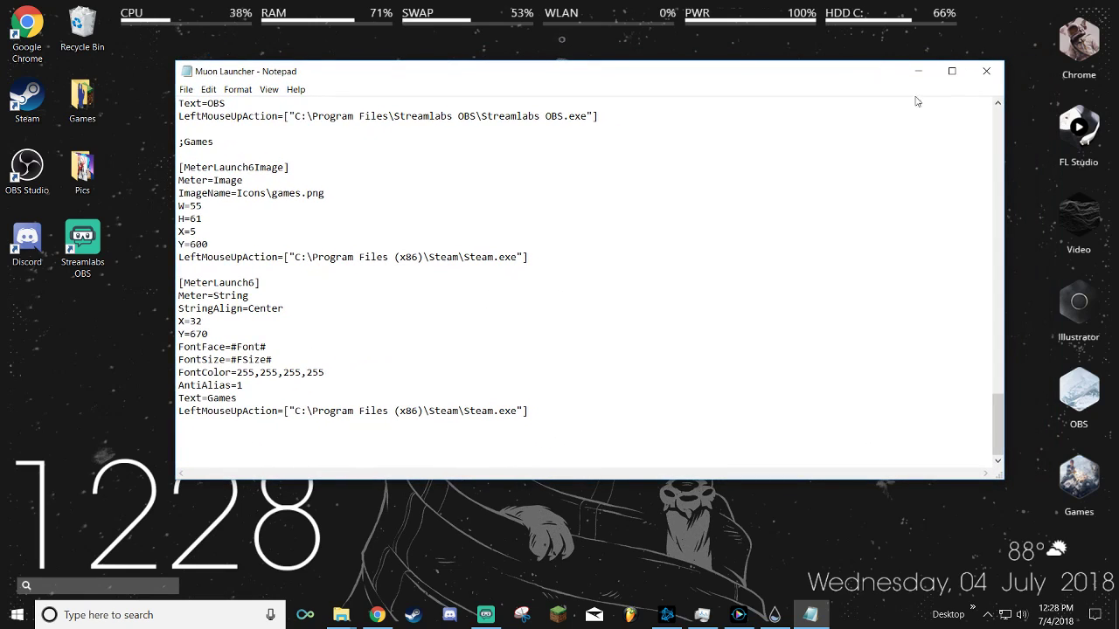
left_click(1052, 474)
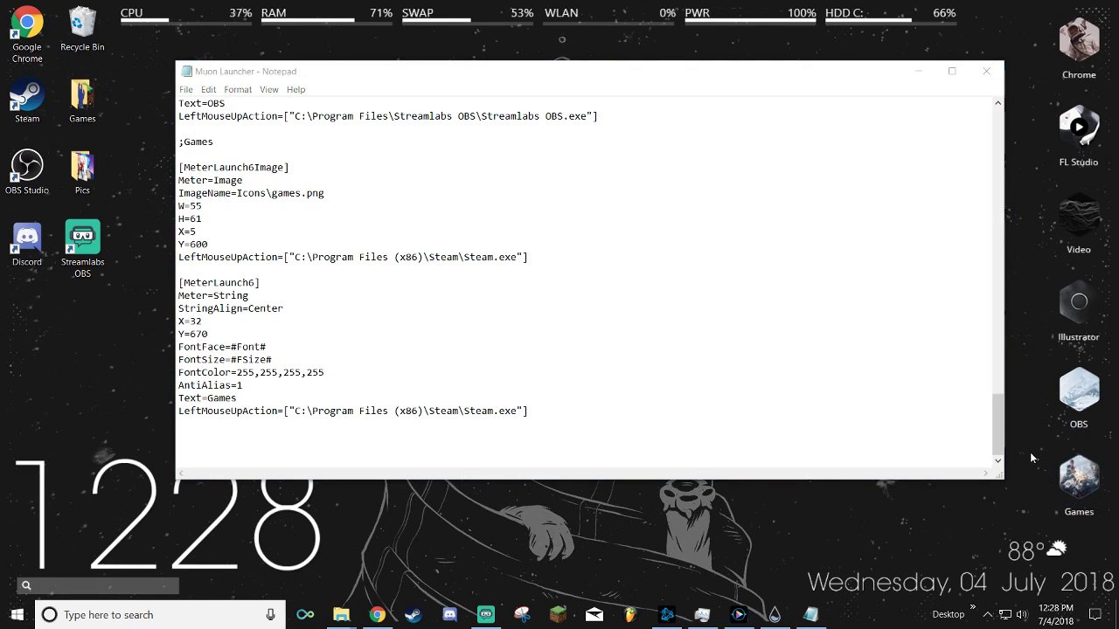
left_click(1074, 483)
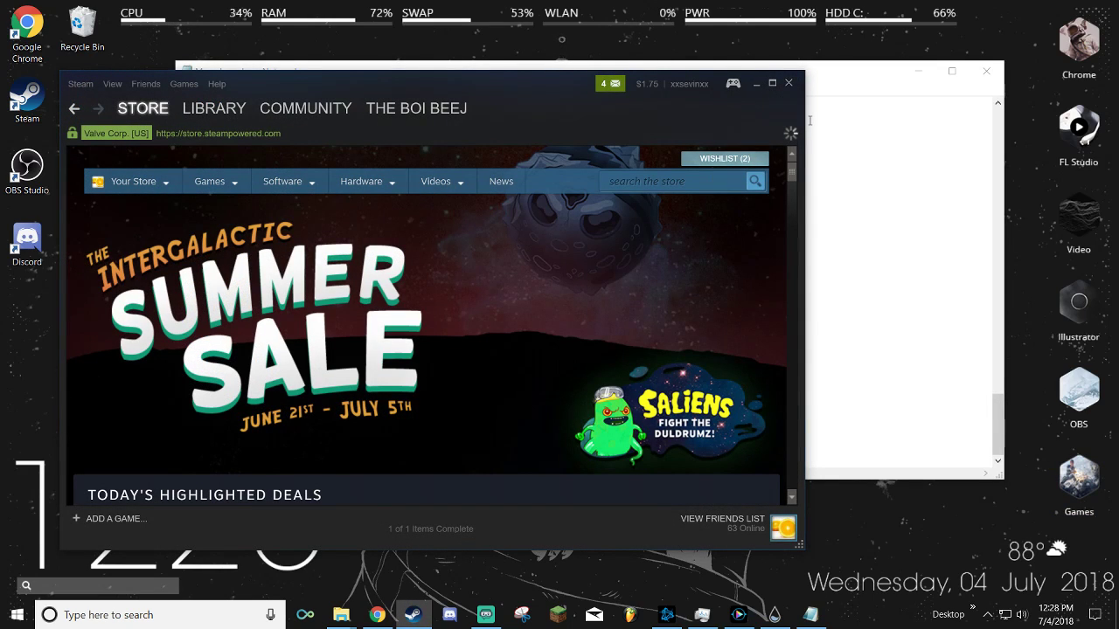
Step: Close the Steam store window and dismiss the Steam shortcut's context menu
left_click(791, 87)
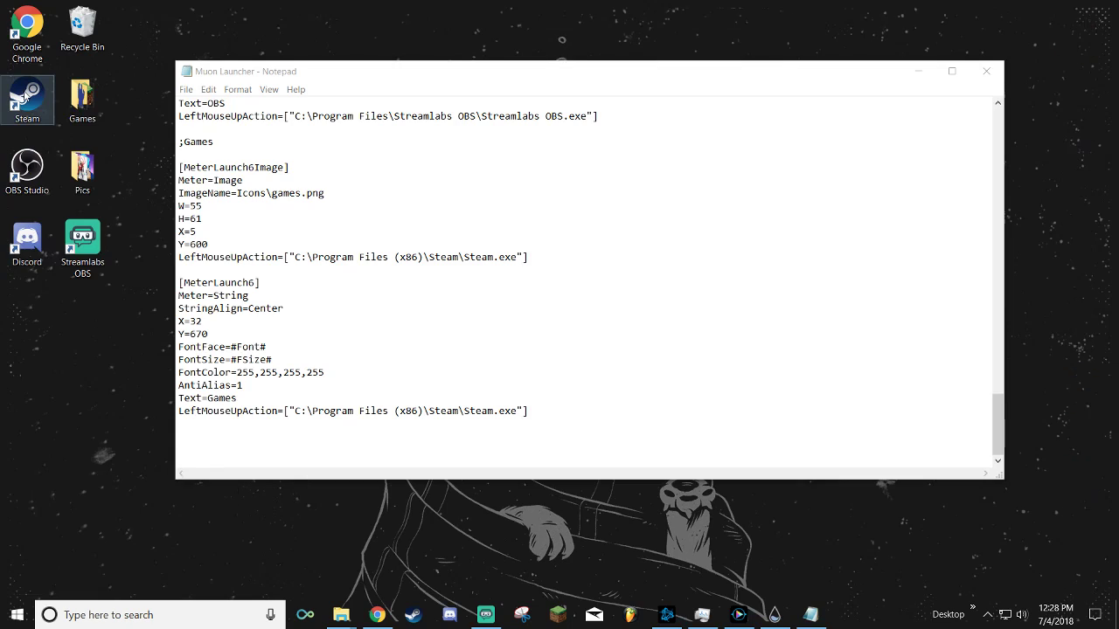
right_click(26, 91)
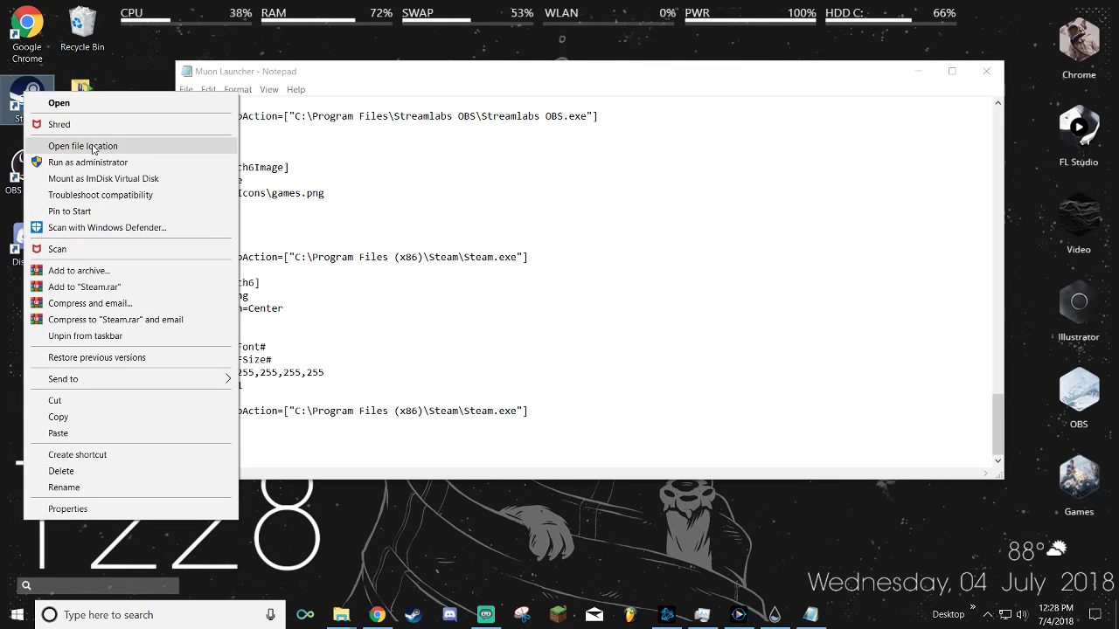
left_click(358, 570)
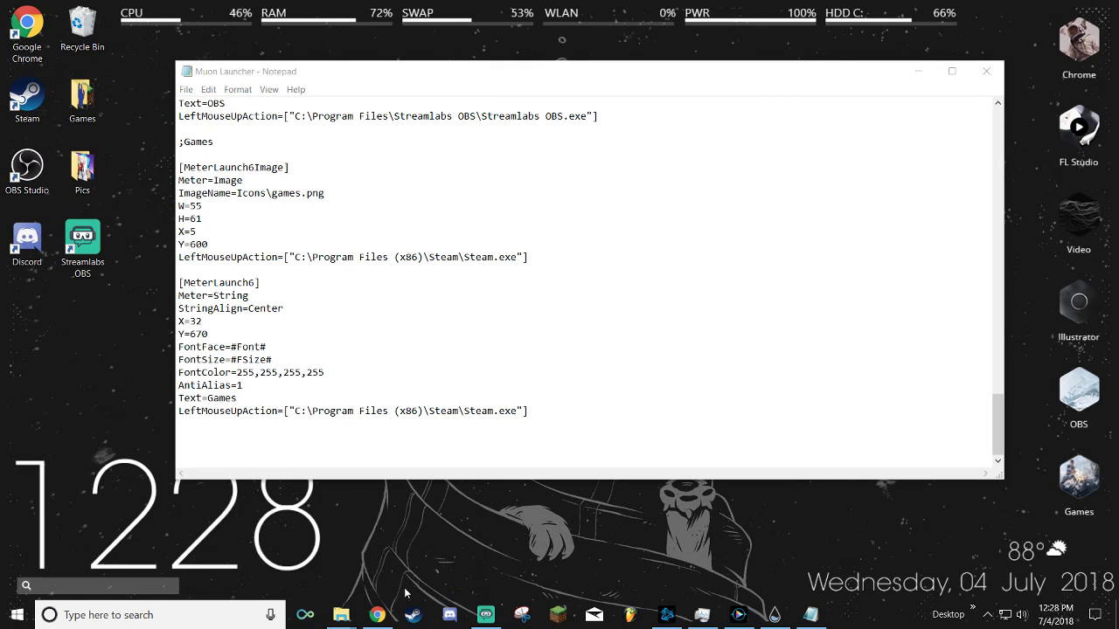
Step: Browse File Explorer to C:\Program Files (x86)\Steam and copy its address-bar path
left_click(341, 615)
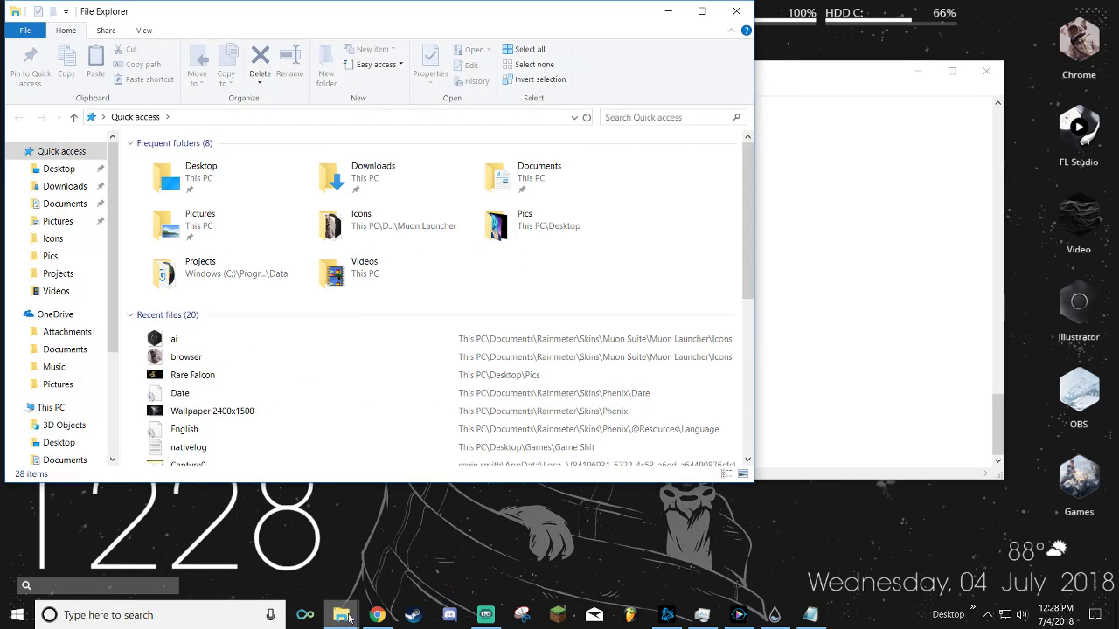
scroll(53, 227, "down", 3)
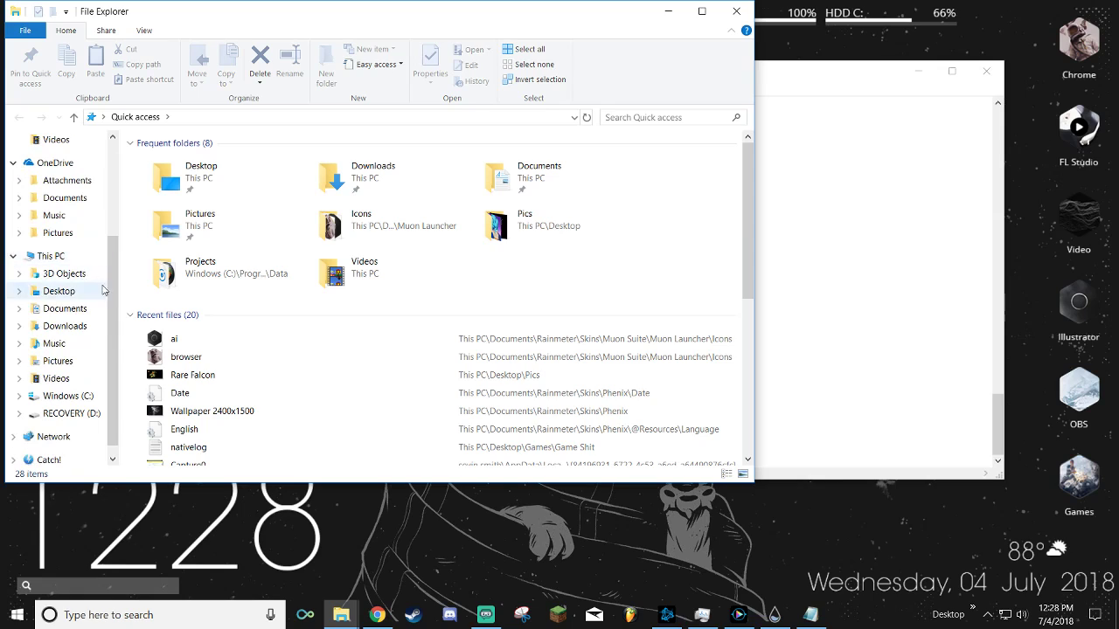
left_click(51, 256)
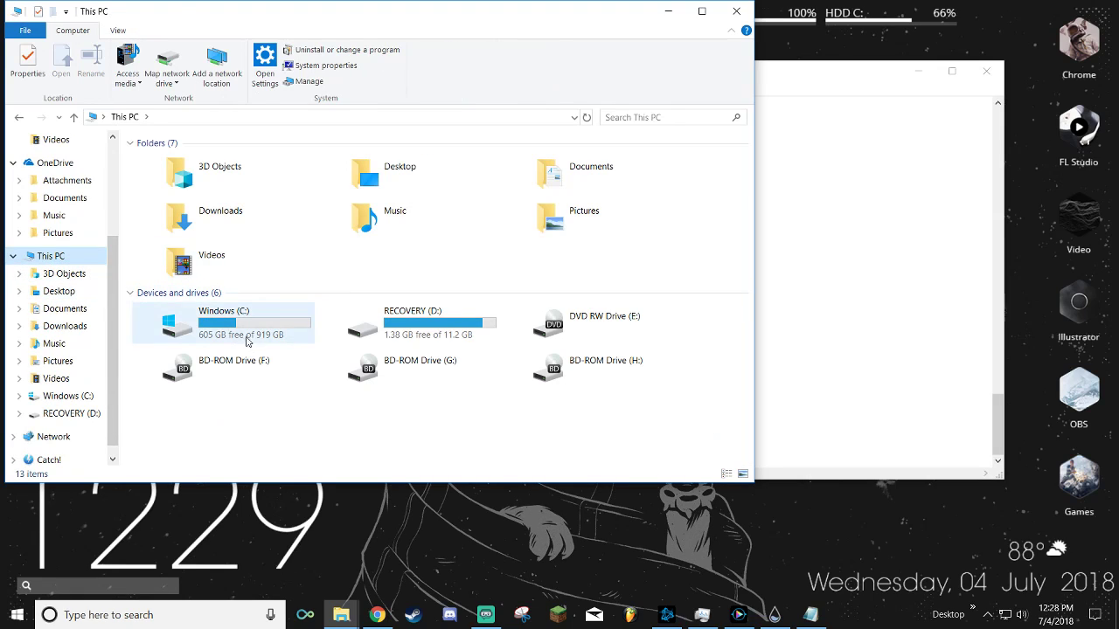
double_click(248, 332)
double_click(180, 225)
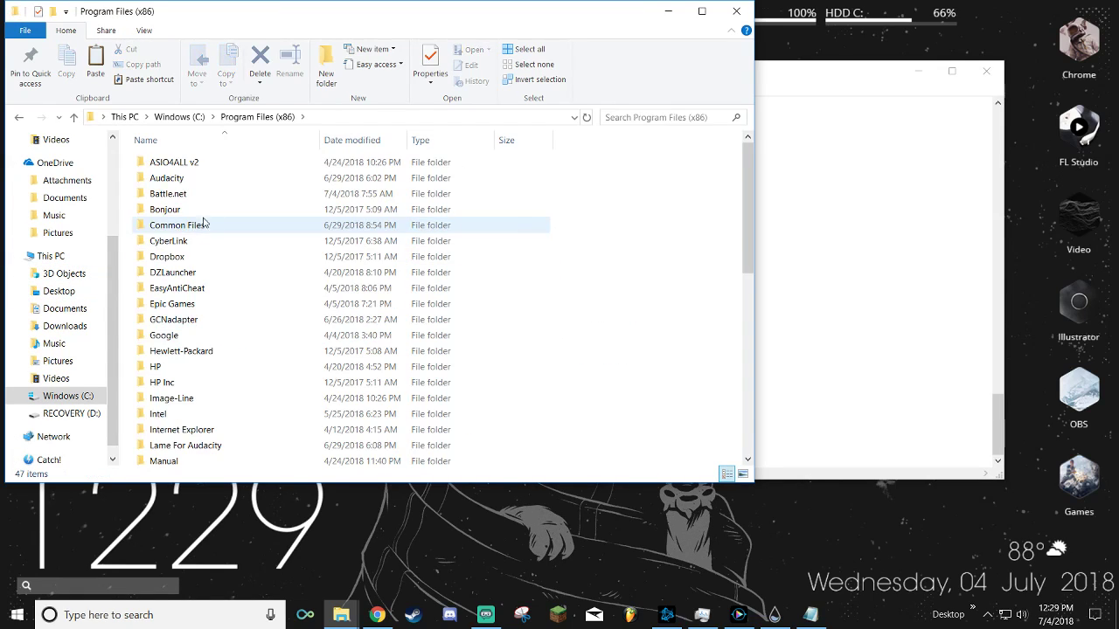
scroll(222, 243, "down", 7)
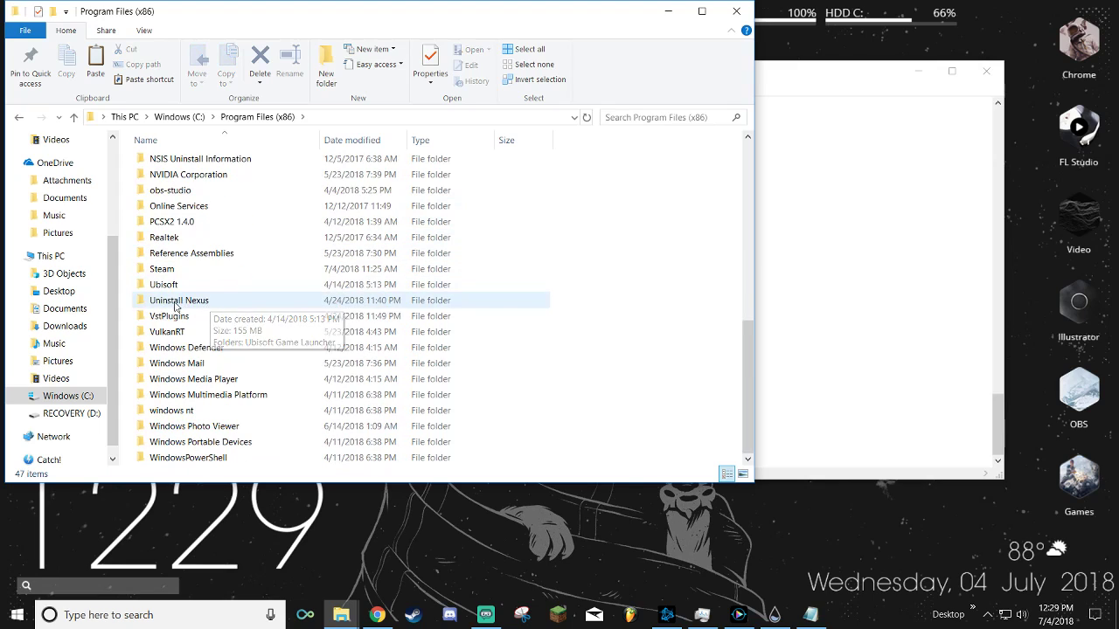
double_click(166, 269)
scroll(219, 288, "down", 6)
scroll(239, 291, "down", 6)
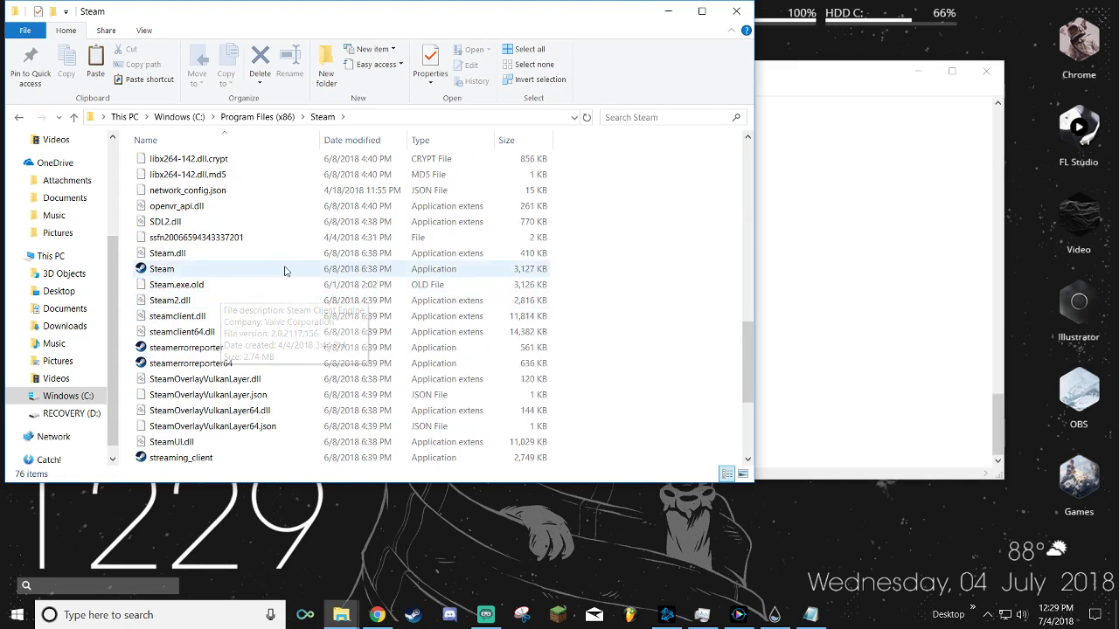
scroll(363, 272, "down", 1)
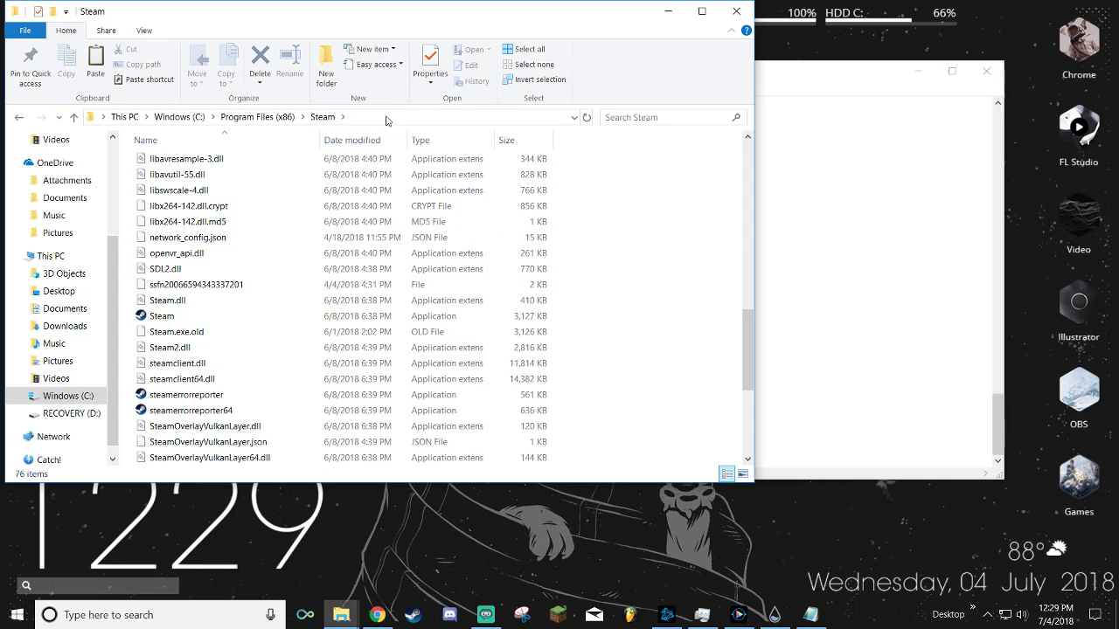
left_click(394, 117)
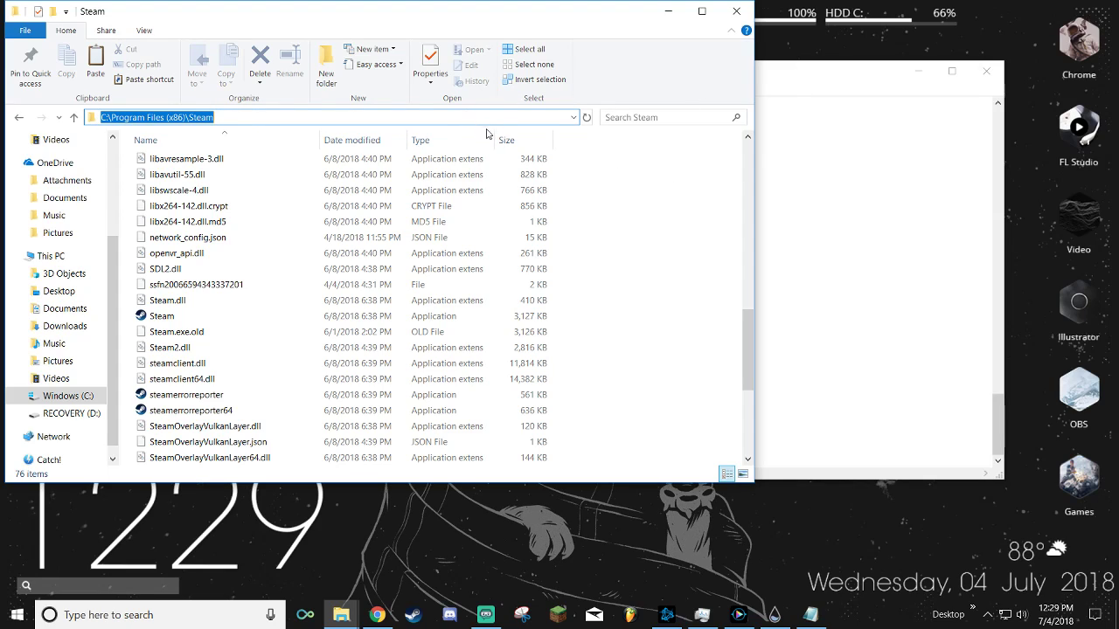
key("ctrl+c")
Step: Replace both Games Steam.exe paths in Muon Launcher.ini with the copied Steam folder path
left_click(807, 91)
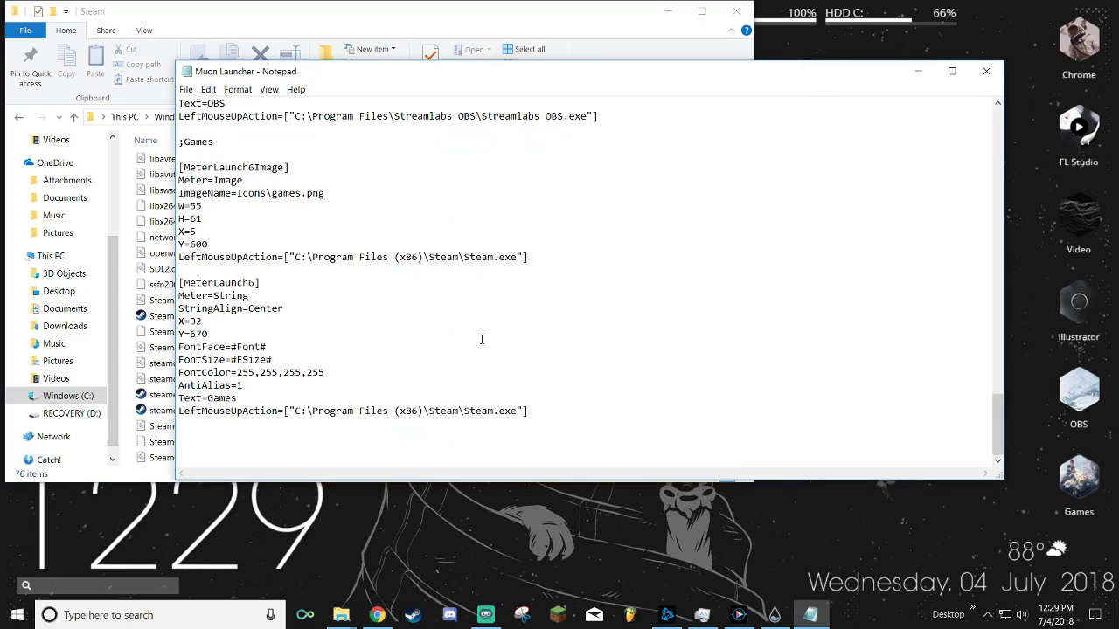
left_click_drag(301, 257, 518, 257)
key("ctrl+v")
left_click_drag(295, 410, 520, 412)
key("ctrl+v")
Step: Cycle through the skin manager and Steam folder windows back to Muon Launcher.ini
key("alt+Tab")
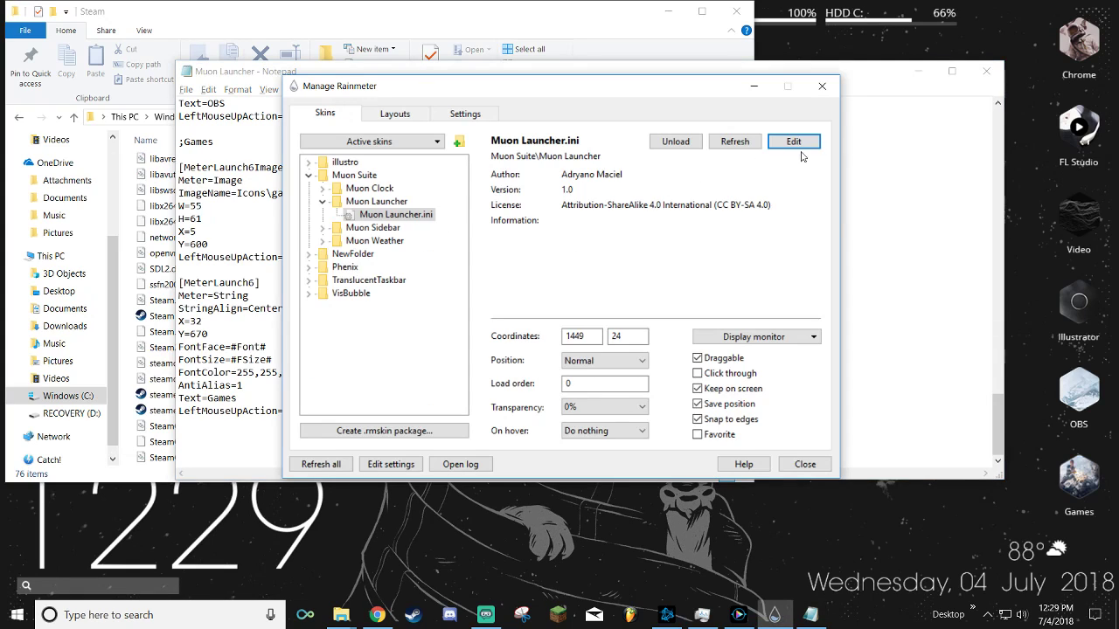
key("alt+Tab")
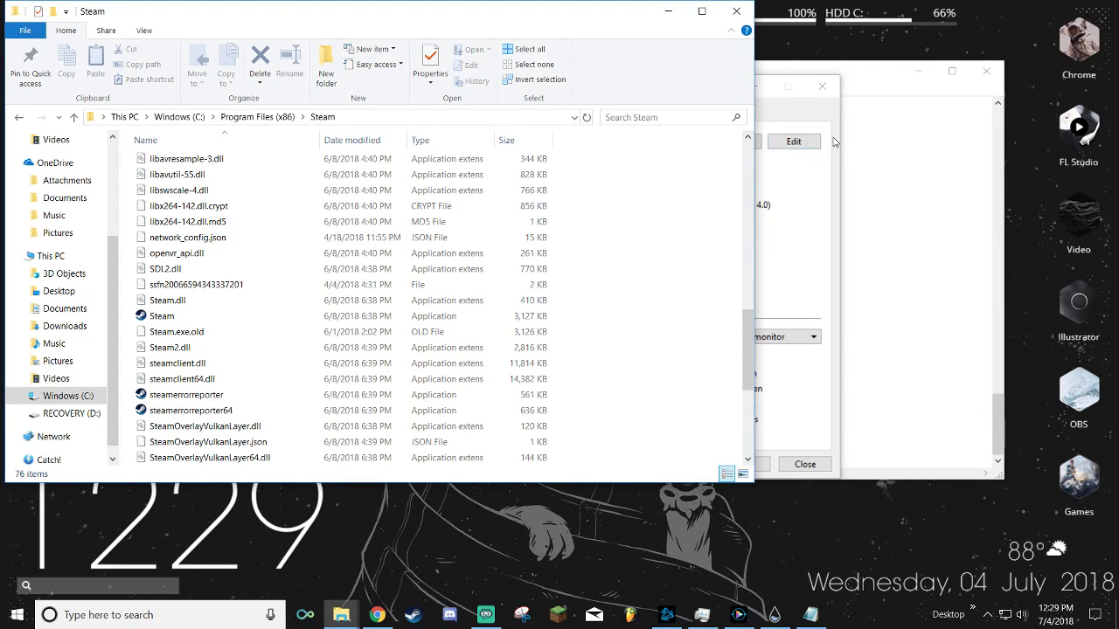
left_click(792, 140)
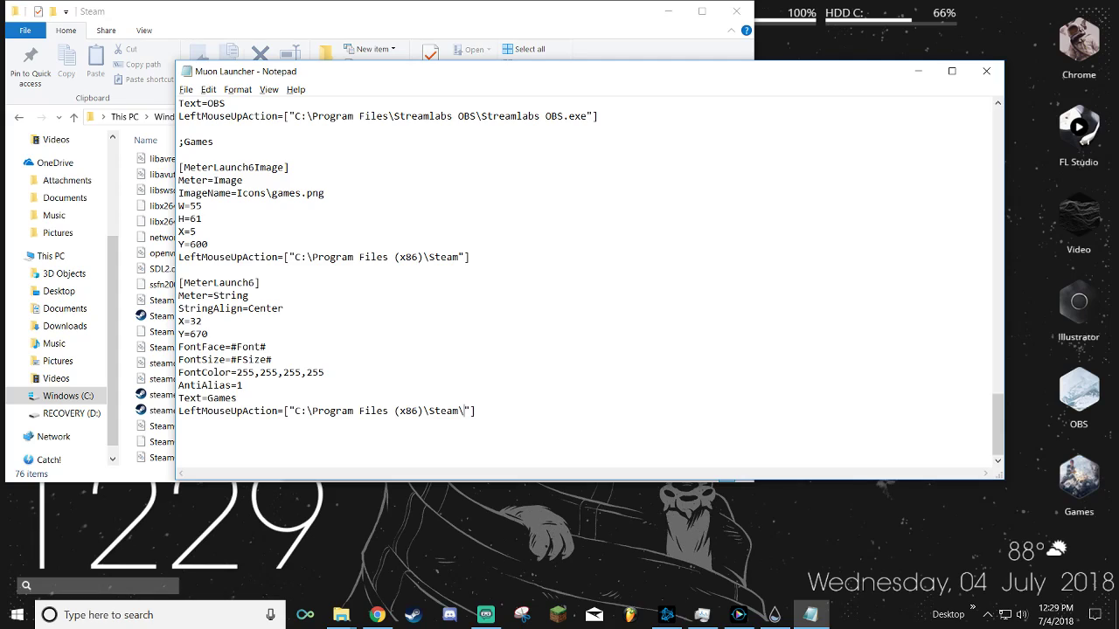
Step: Append Steam.exe to both Games paths, test the launcher, then close Steam and Rainmeter's manager
type("Steam")
type(".ex")
type("Steam")
type(".exe")
key("alt+Tab")
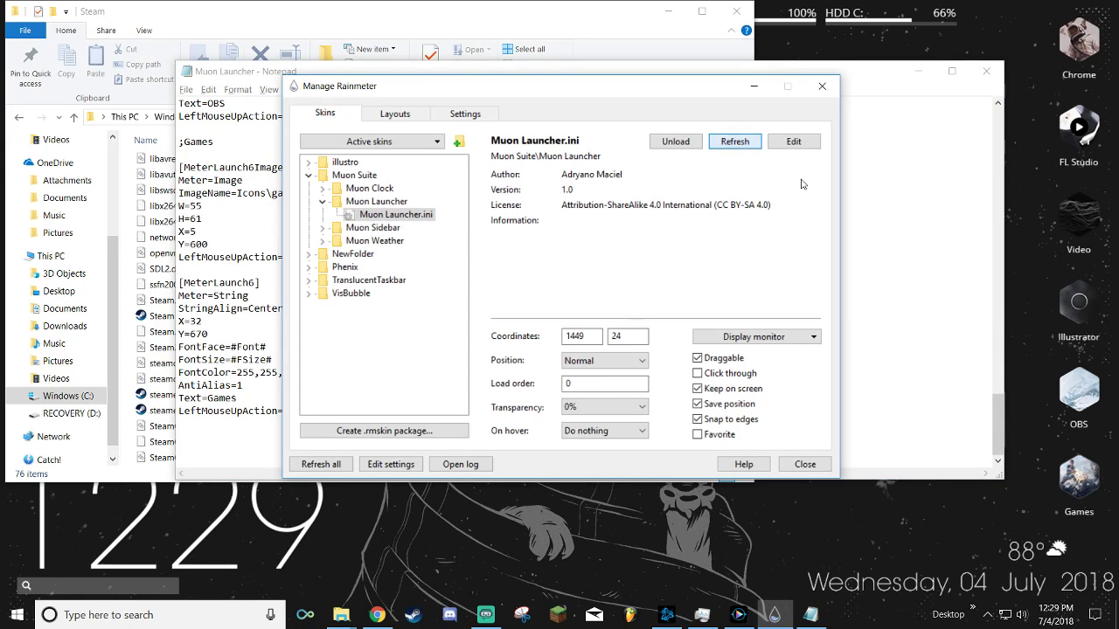
left_click(1078, 481)
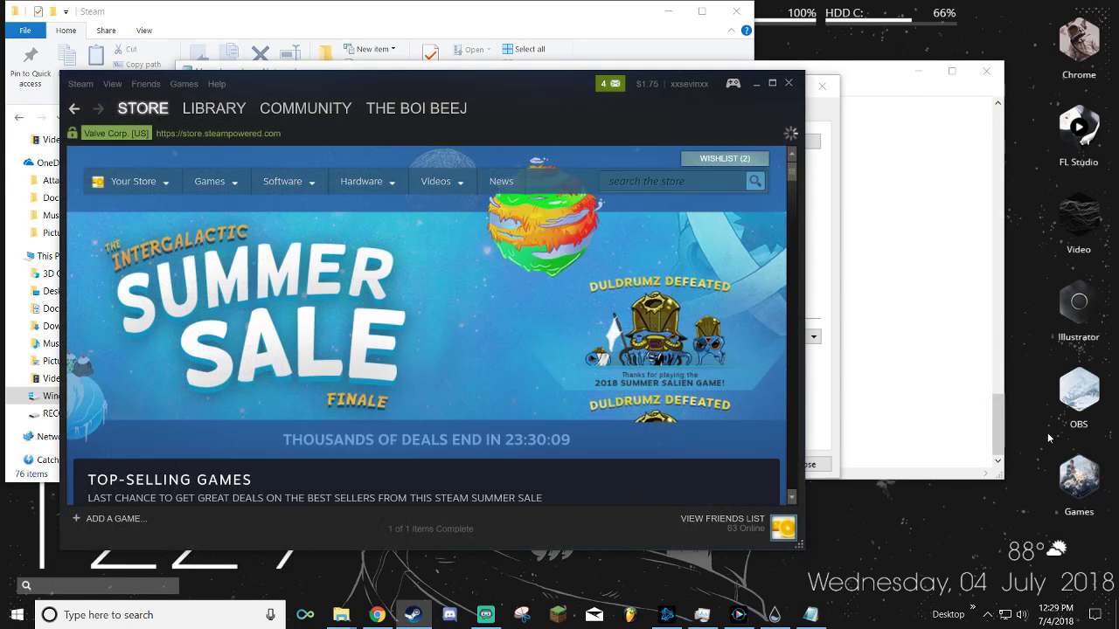
left_click(790, 84)
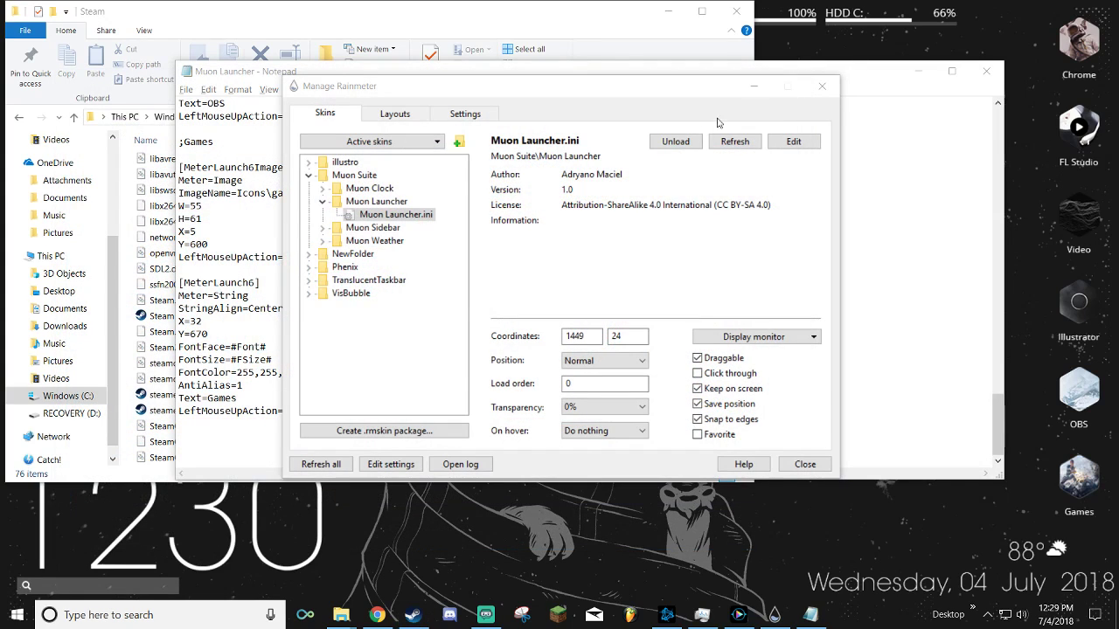
left_click(823, 87)
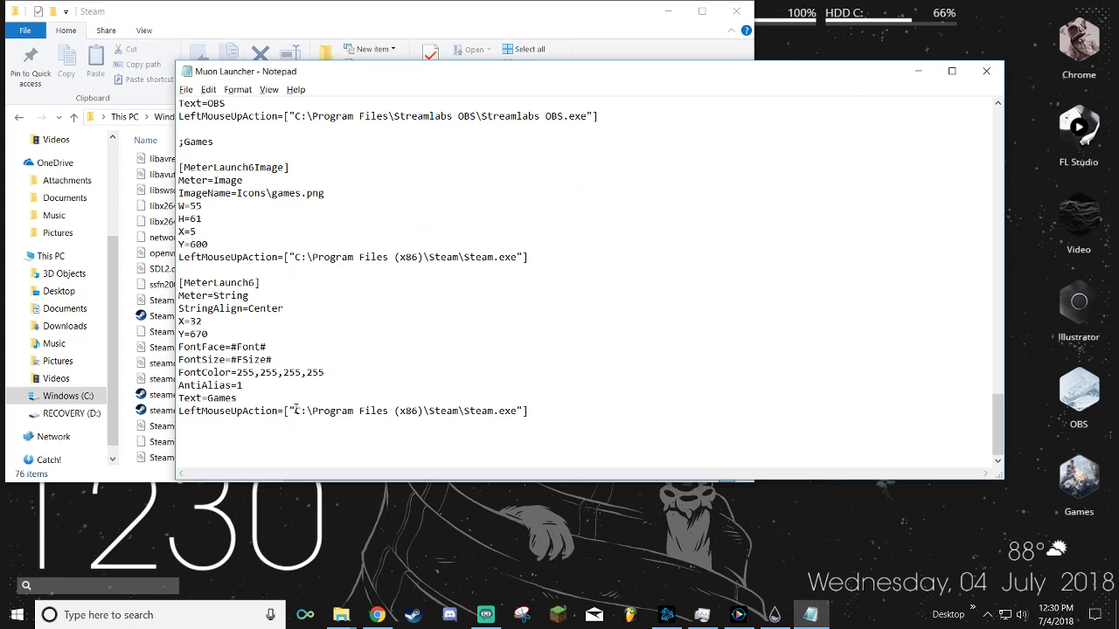
left_click_drag(295, 408, 512, 410)
left_click(512, 409)
scroll(514, 349, "up", 7)
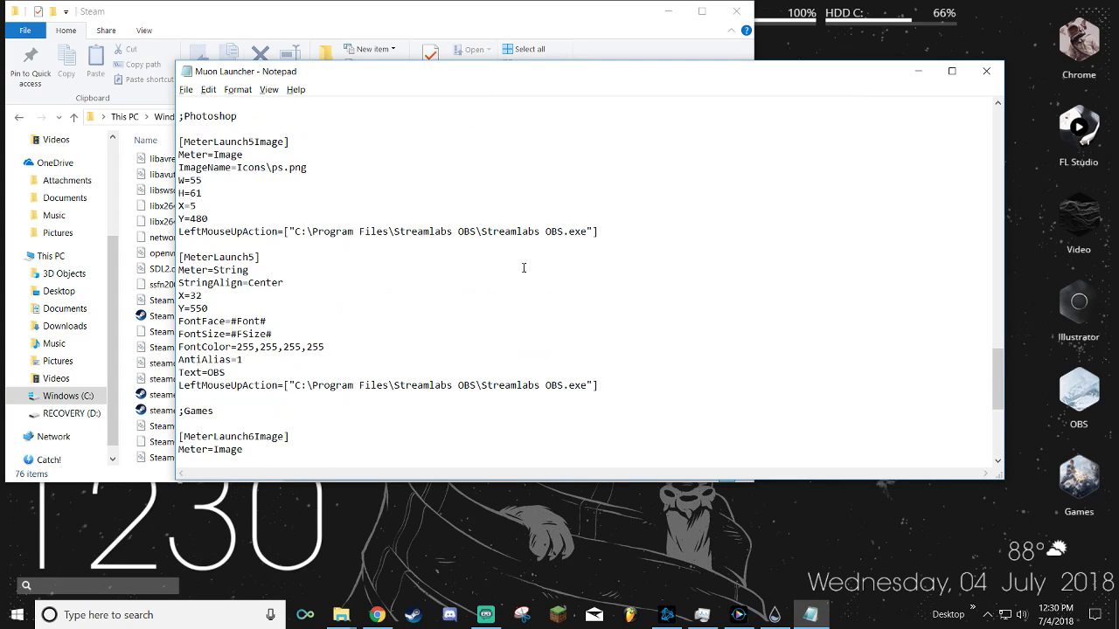
scroll(515, 264, "up", 7)
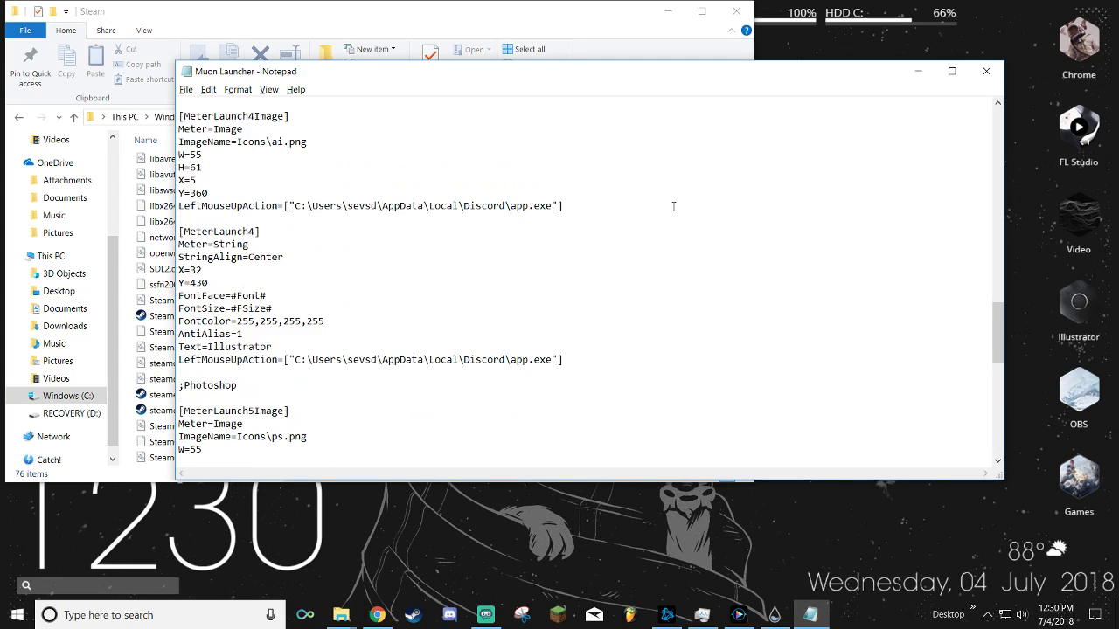
scroll(600, 207, "down", 14)
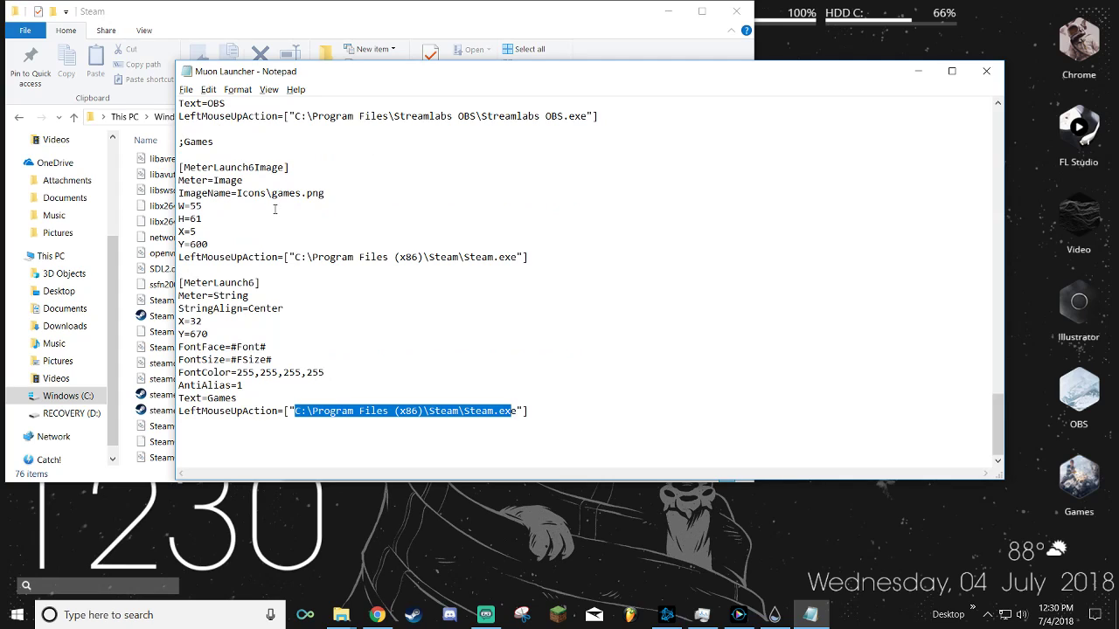
left_click(227, 12)
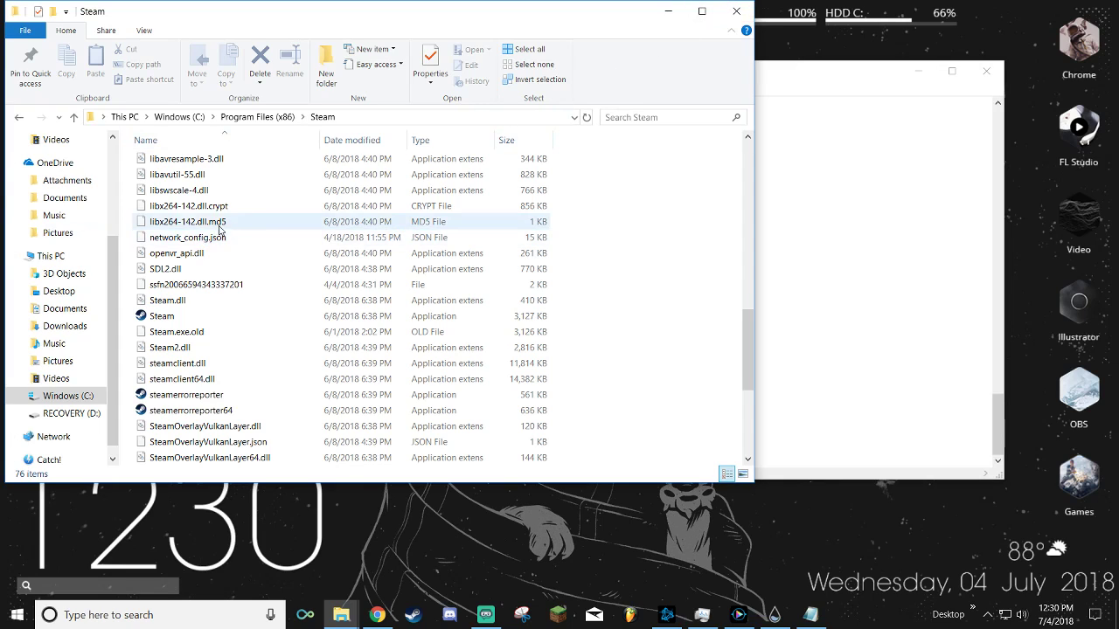
scroll(227, 214, "down", 4)
scroll(226, 200, "up", 10)
left_click(786, 188)
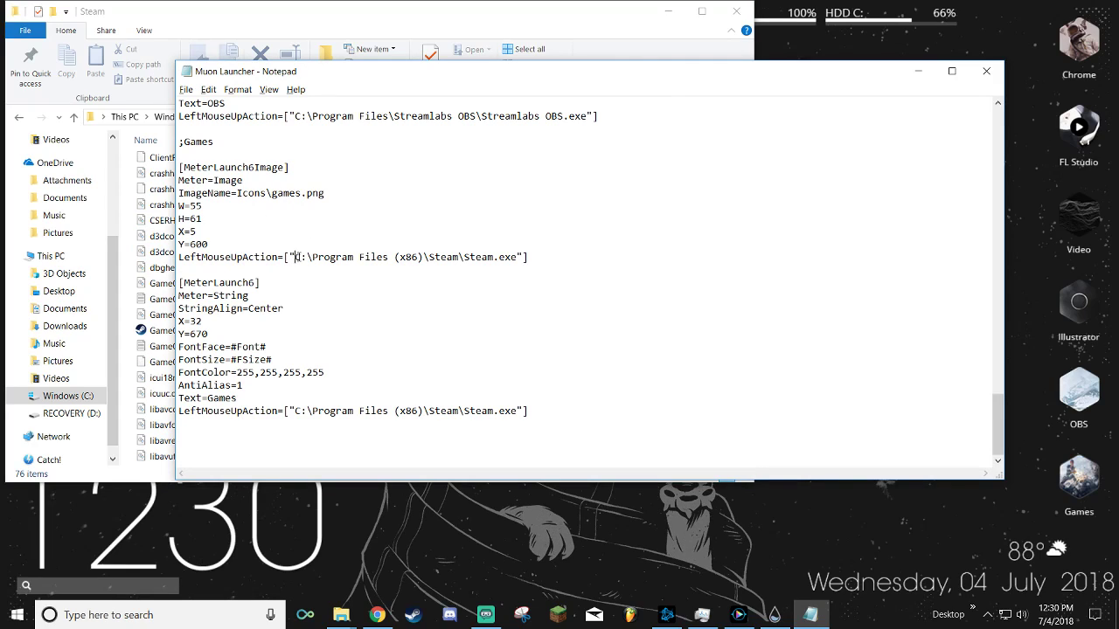
left_click_drag(306, 257, 416, 257)
left_click_drag(347, 256, 465, 260)
left_click(379, 16)
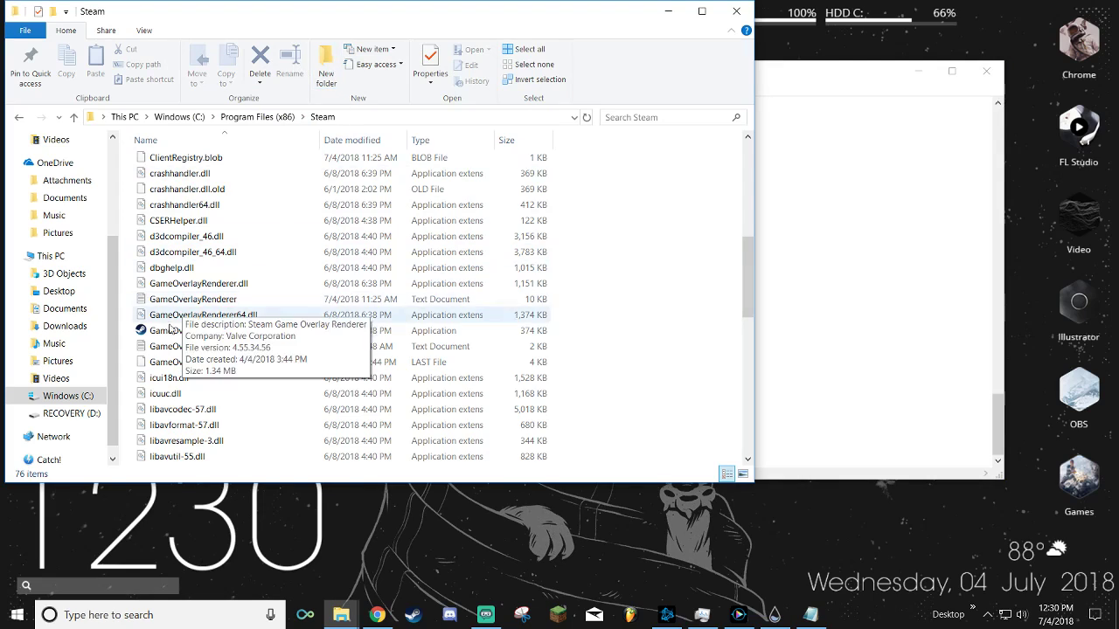
scroll(246, 279, "down", 8)
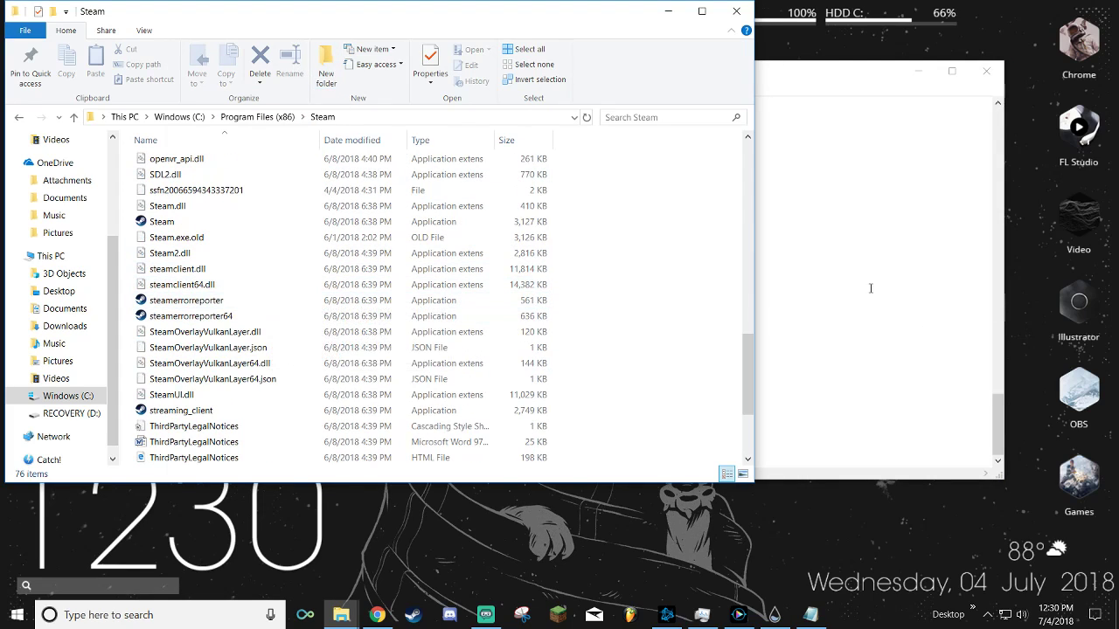
left_click(874, 282)
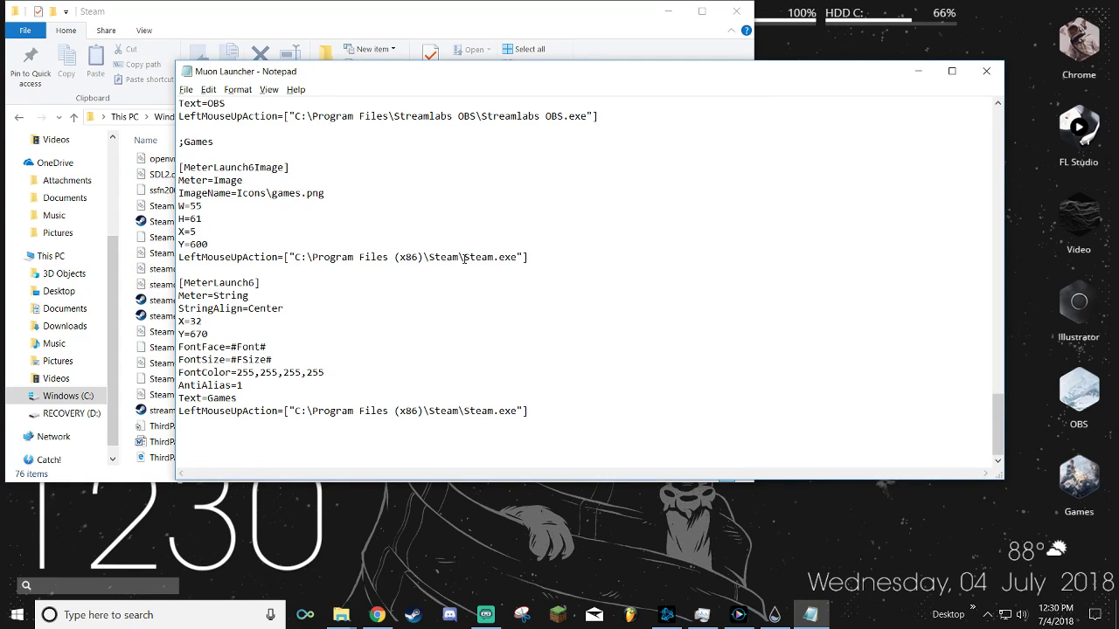
Step: Close the Explorer window showing the Steam program folder
left_click_drag(465, 257, 536, 248)
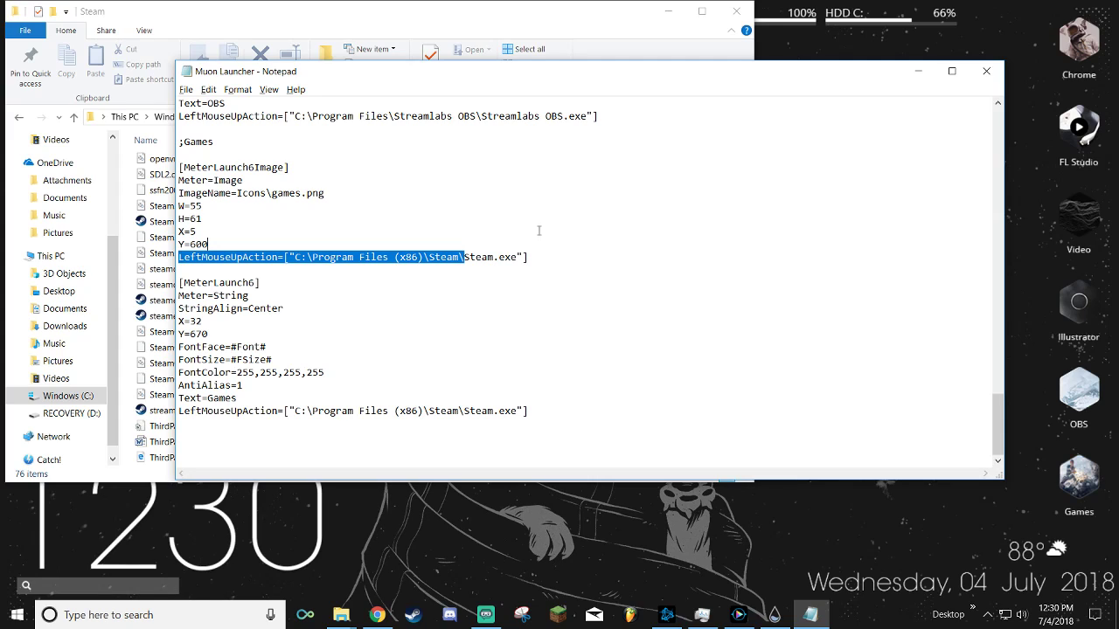
left_click(517, 35)
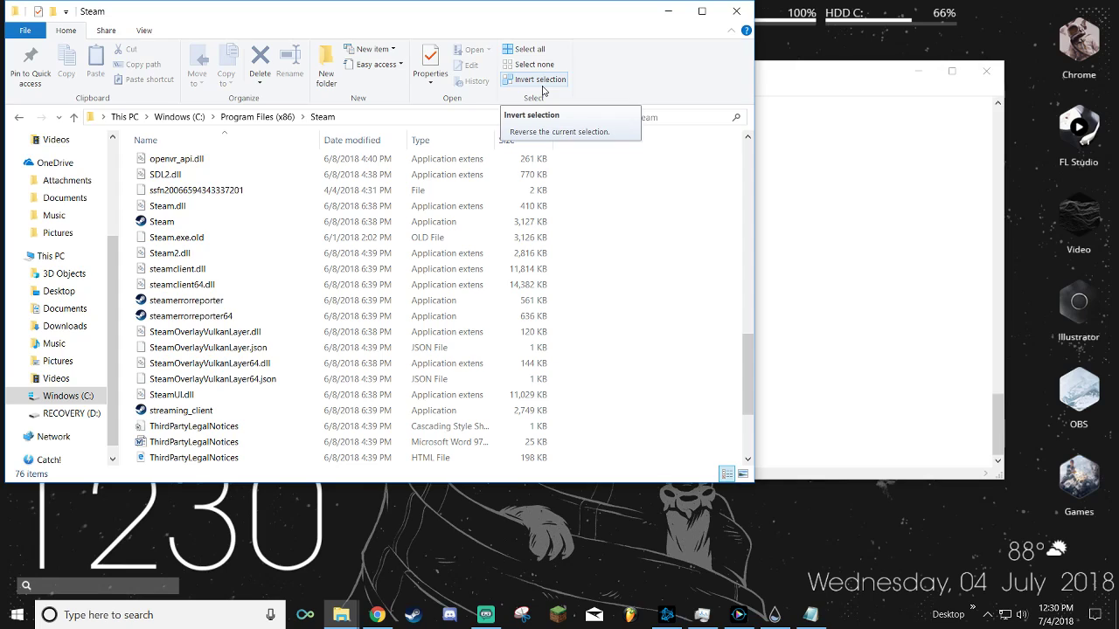
left_click(736, 11)
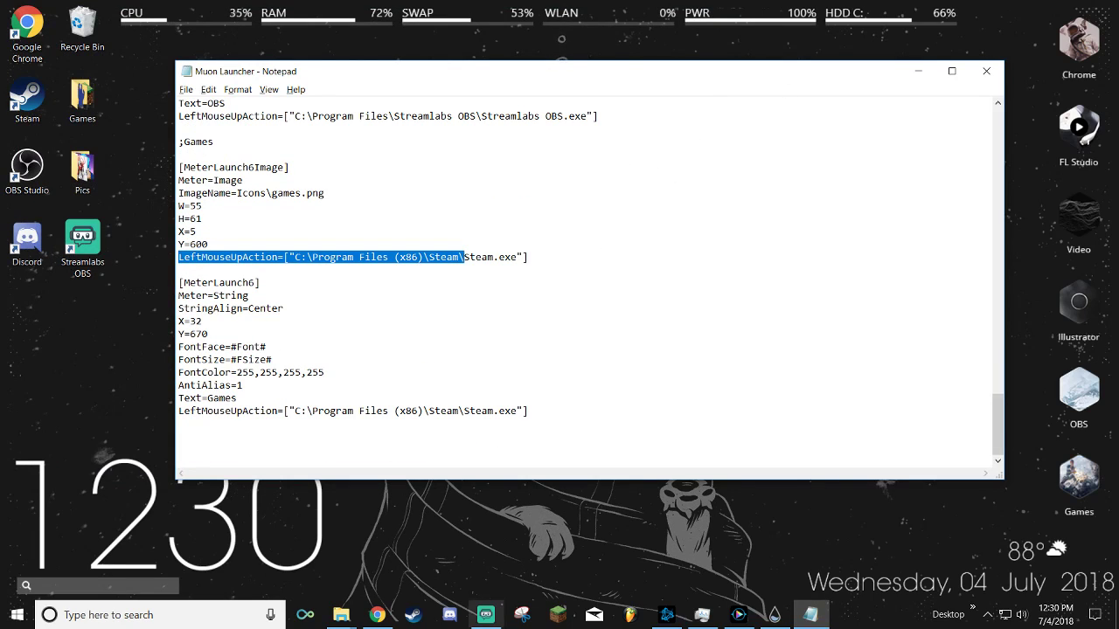
Step: Change the launcher label line from Text=Games to Text=Steam
left_click_drag(238, 398, 208, 398)
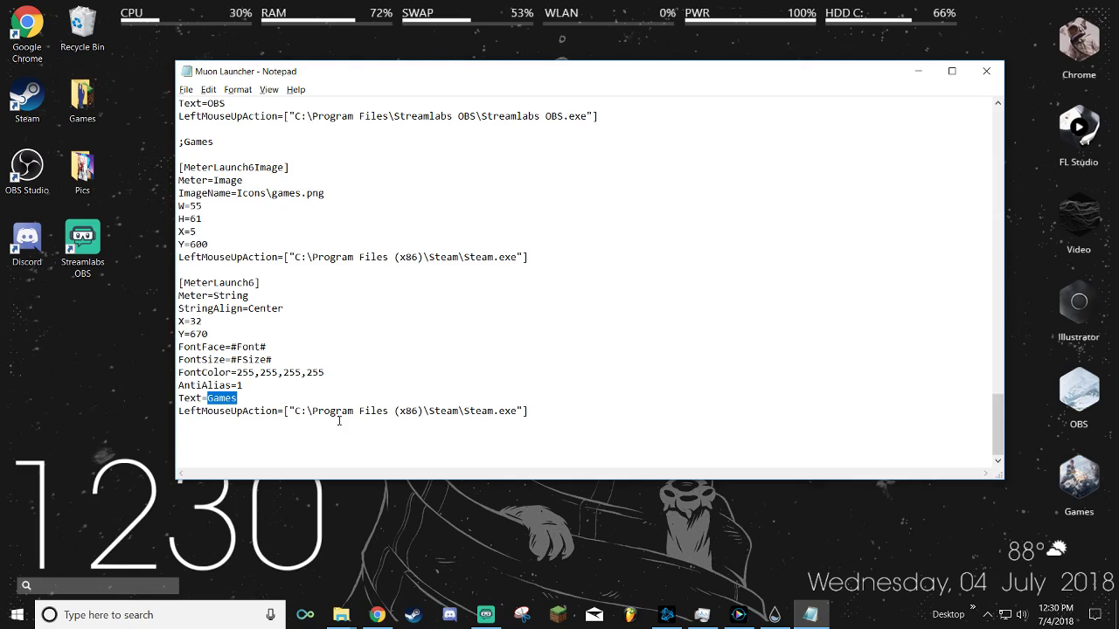
type("Ste")
left_click_drag(177, 141, 369, 257)
left_click_drag(185, 295, 272, 359)
left_click_drag(208, 398, 239, 397)
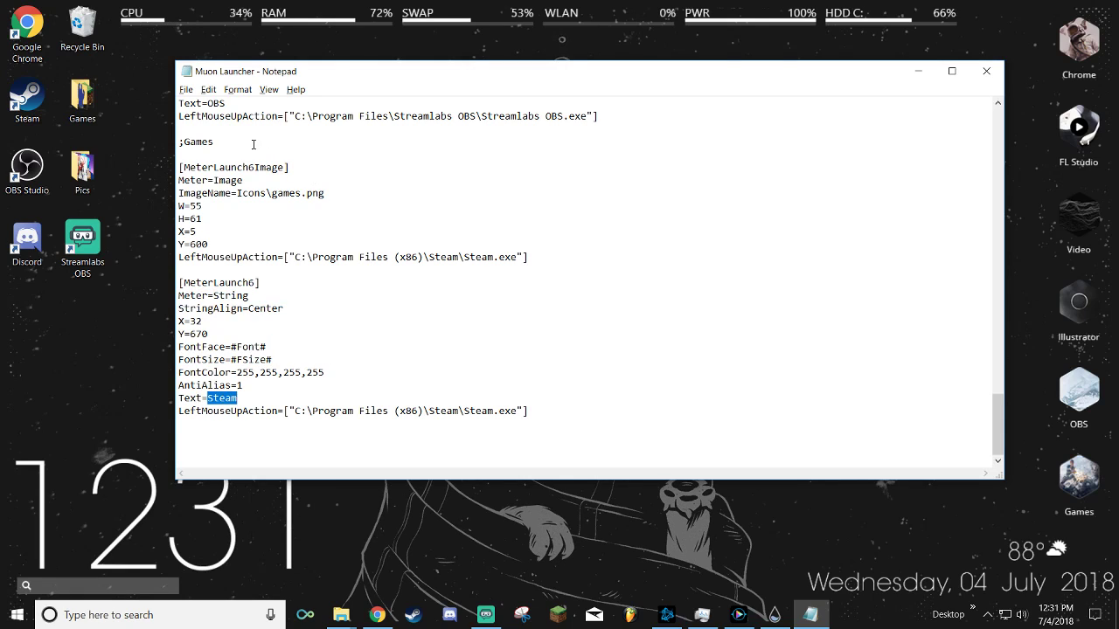
Step: Refresh the launcher skin in Rainmeter so the desktop shows the Steam label
key("alt+Tab")
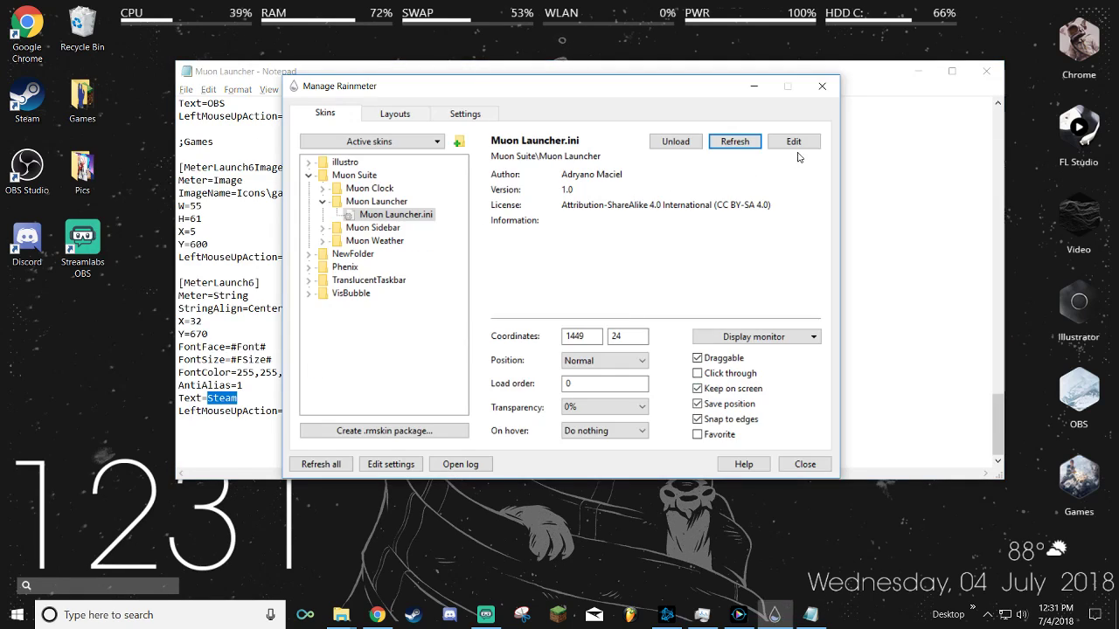
left_click(749, 143)
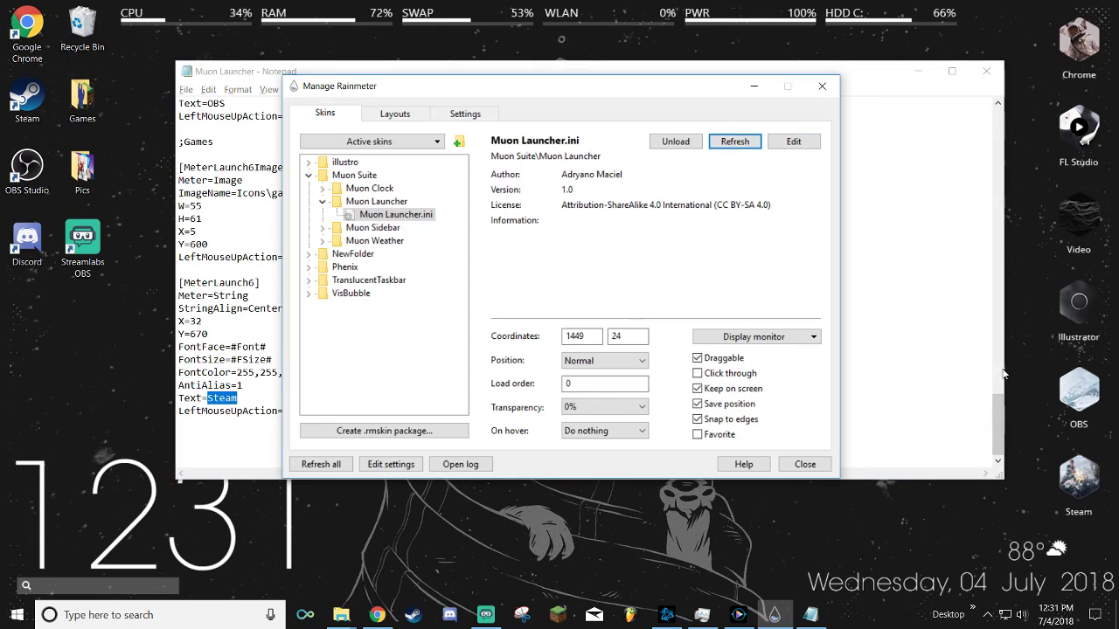
left_click(852, 232)
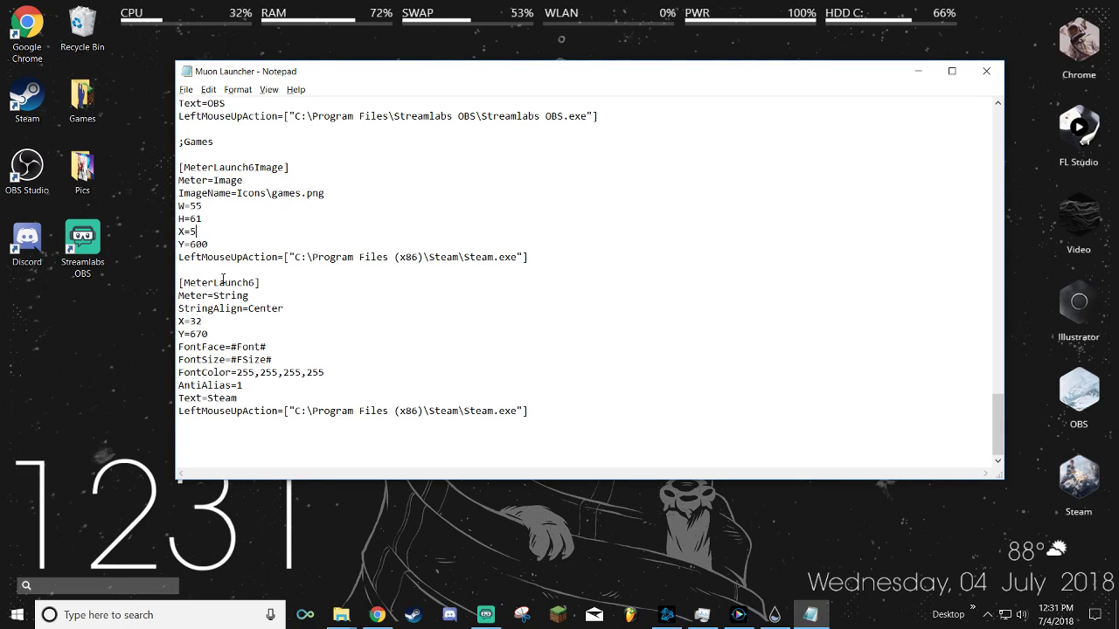
Step: Open the Muon Suite folder in File Explorer and go to Muon Launcher\Icons
key("alt+Tab")
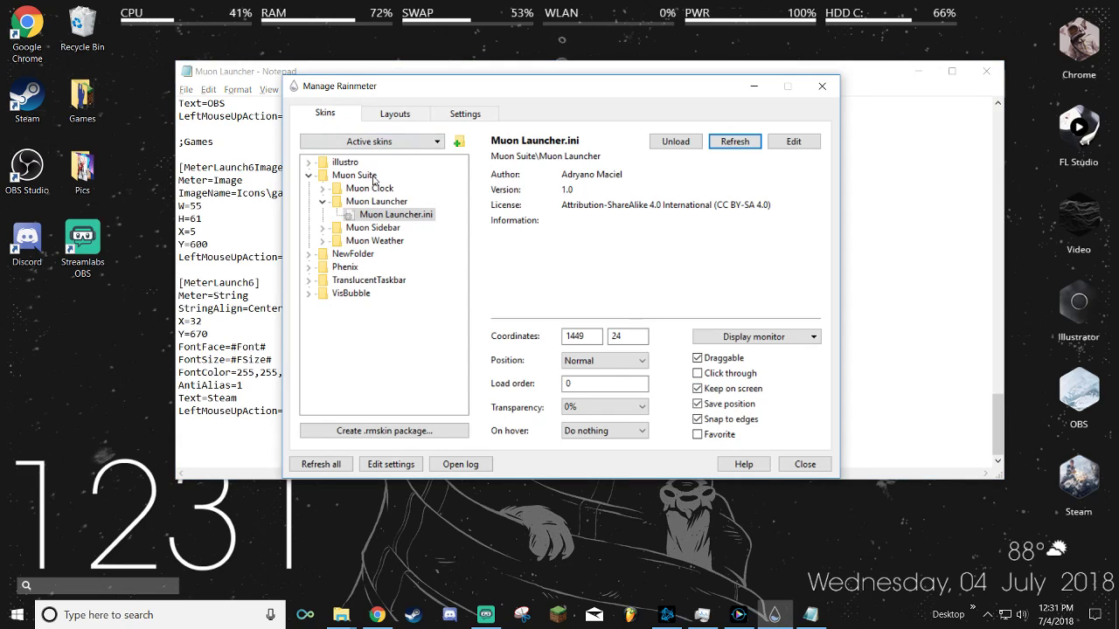
right_click(357, 178)
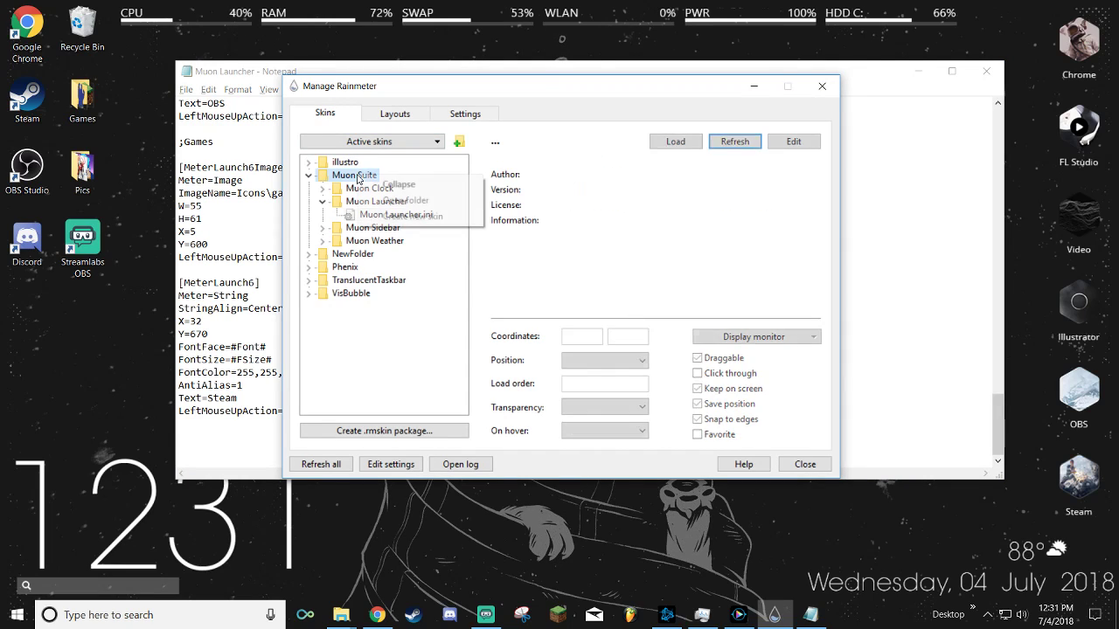
left_click(423, 200)
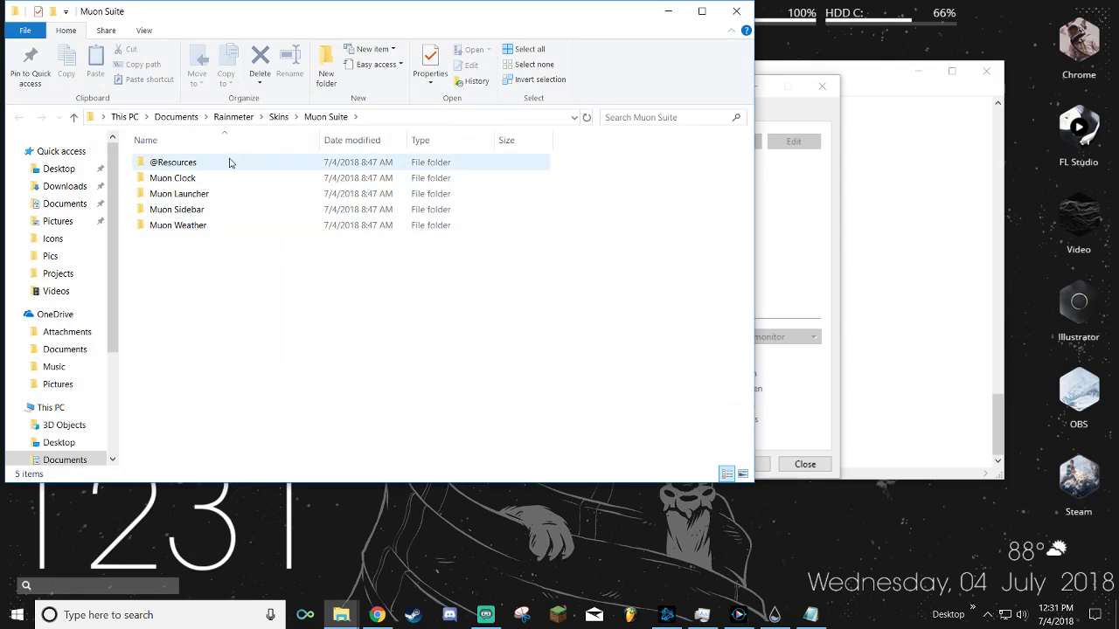
double_click(230, 163)
key("alt+Left")
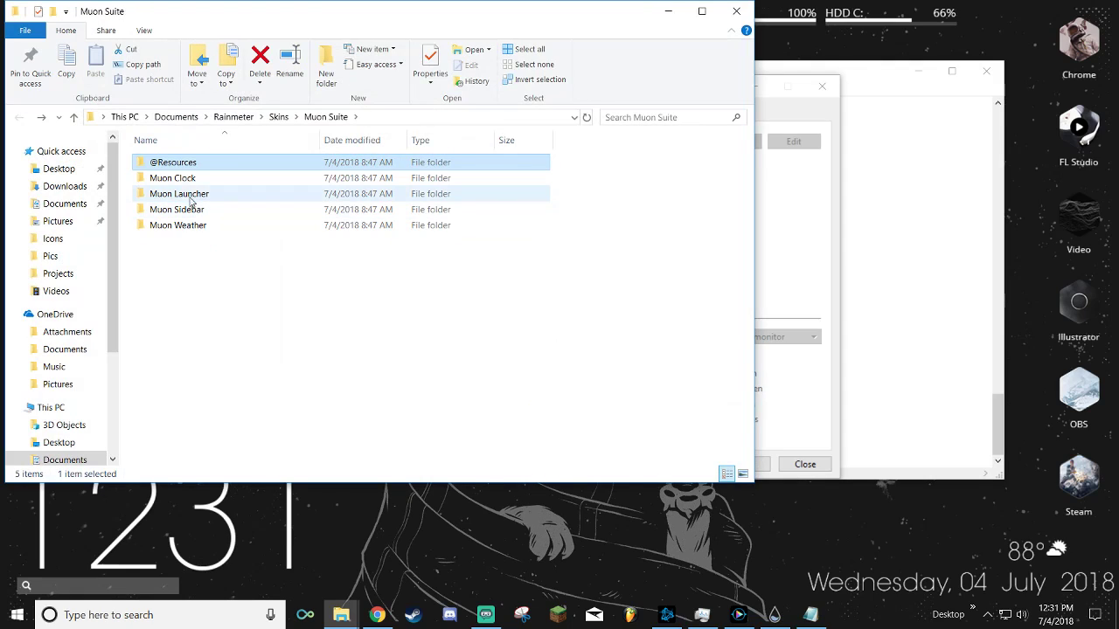
double_click(205, 194)
double_click(194, 163)
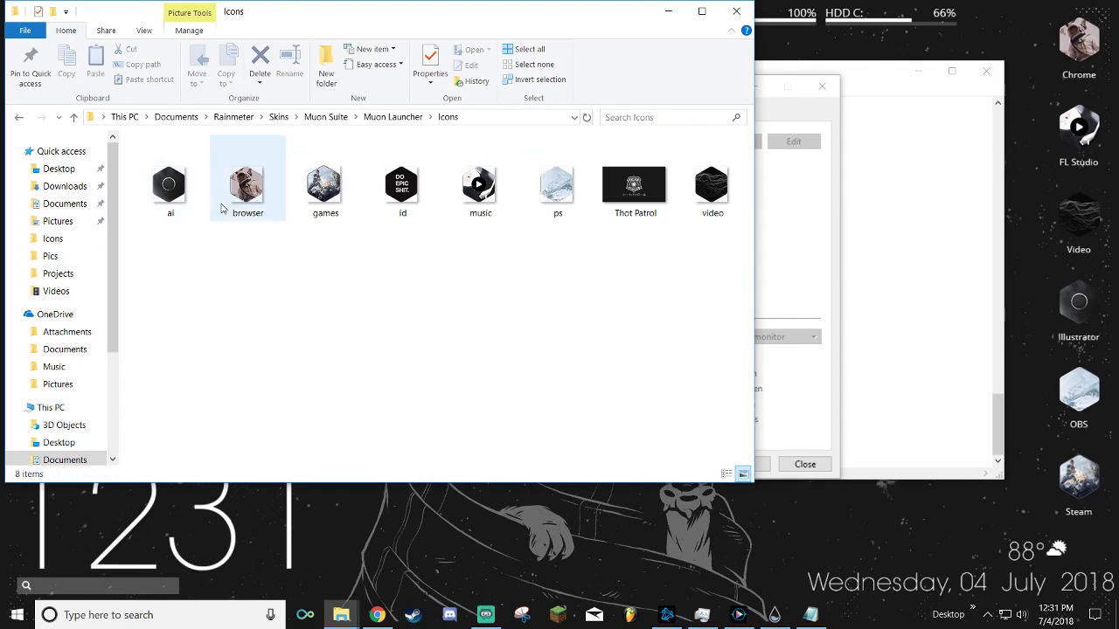
Step: Look through the eight launcher icons, picking out id and Thot Patrol
left_click_drag(196, 254, 724, 196)
left_click(553, 271)
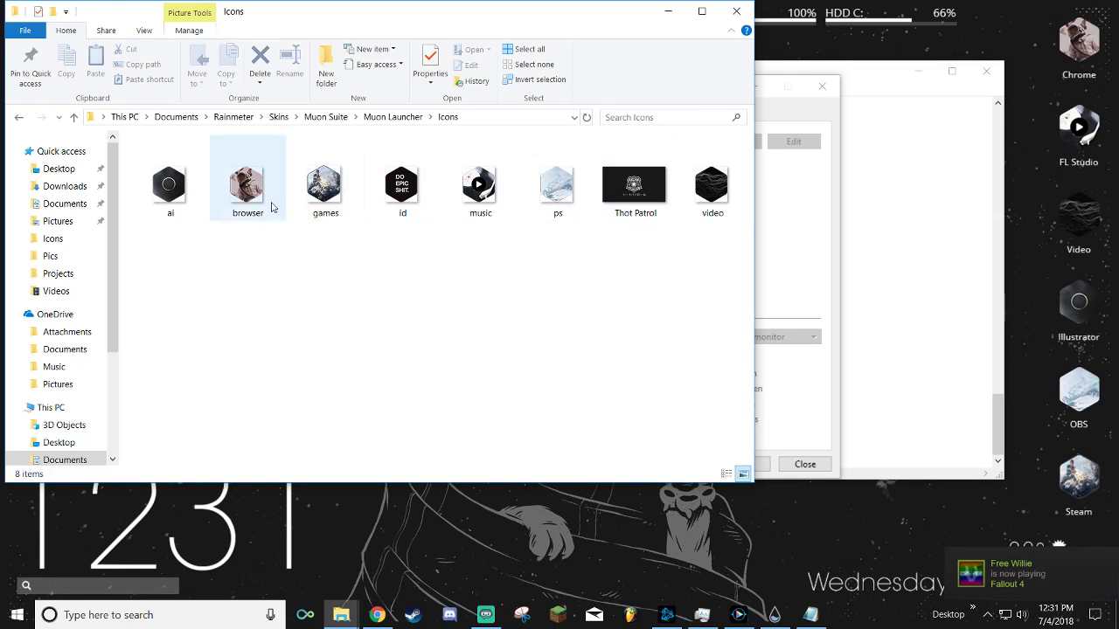
left_click(409, 184)
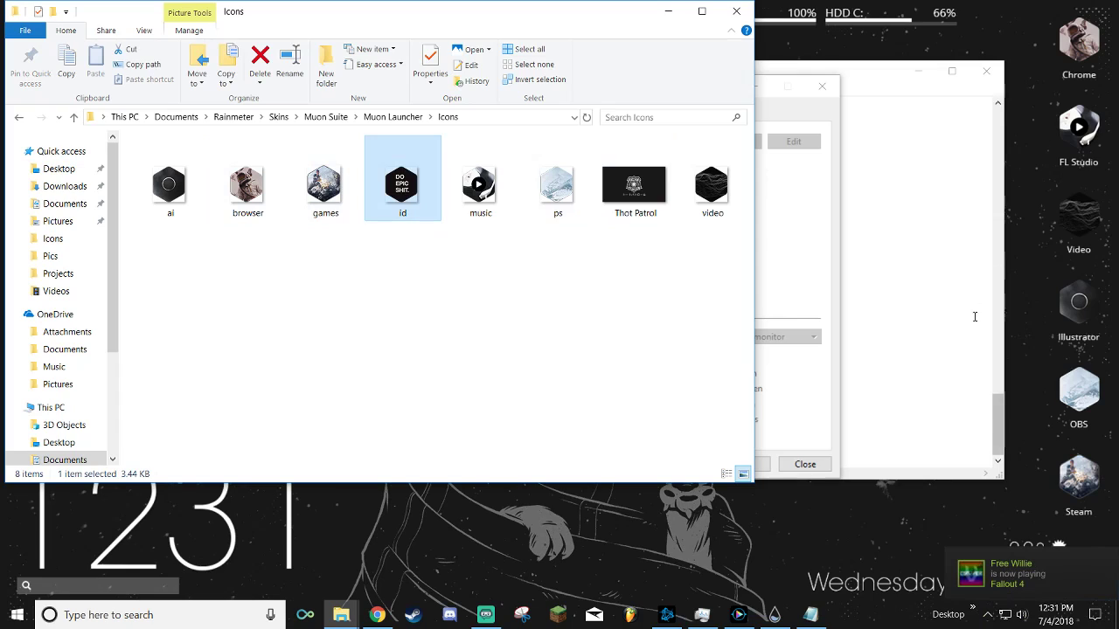
left_click(630, 210)
left_click(853, 93)
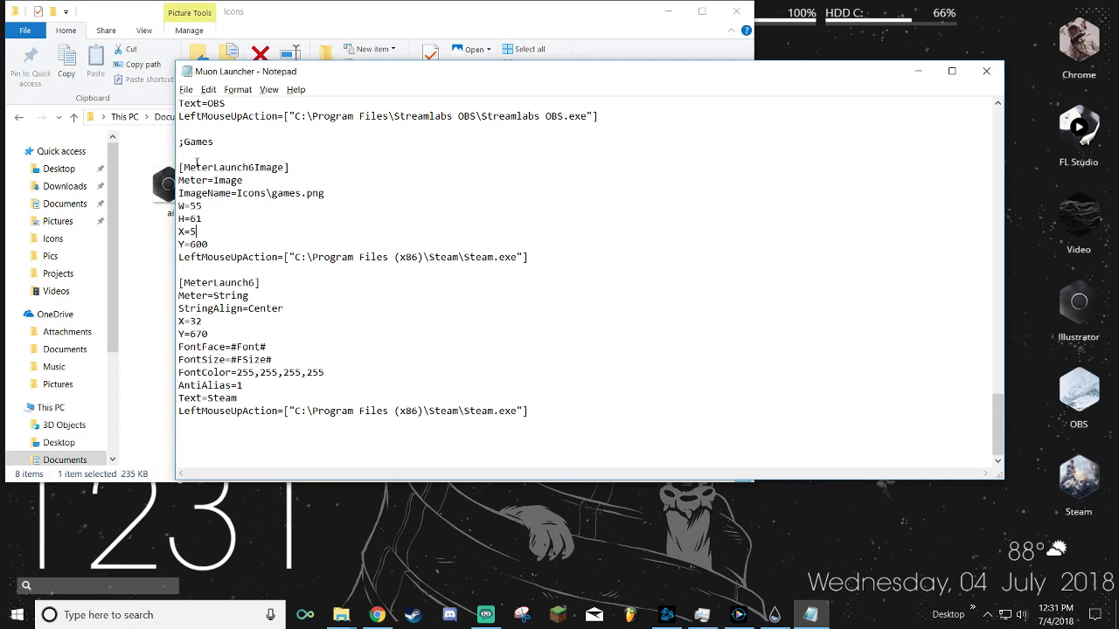
Step: Replace games.png with Thot Patrol.png on the Steam image meter's ImageName line
left_click_drag(180, 166, 347, 191)
left_click(203, 207, "shift")
double_click(278, 204)
left_click(284, 193)
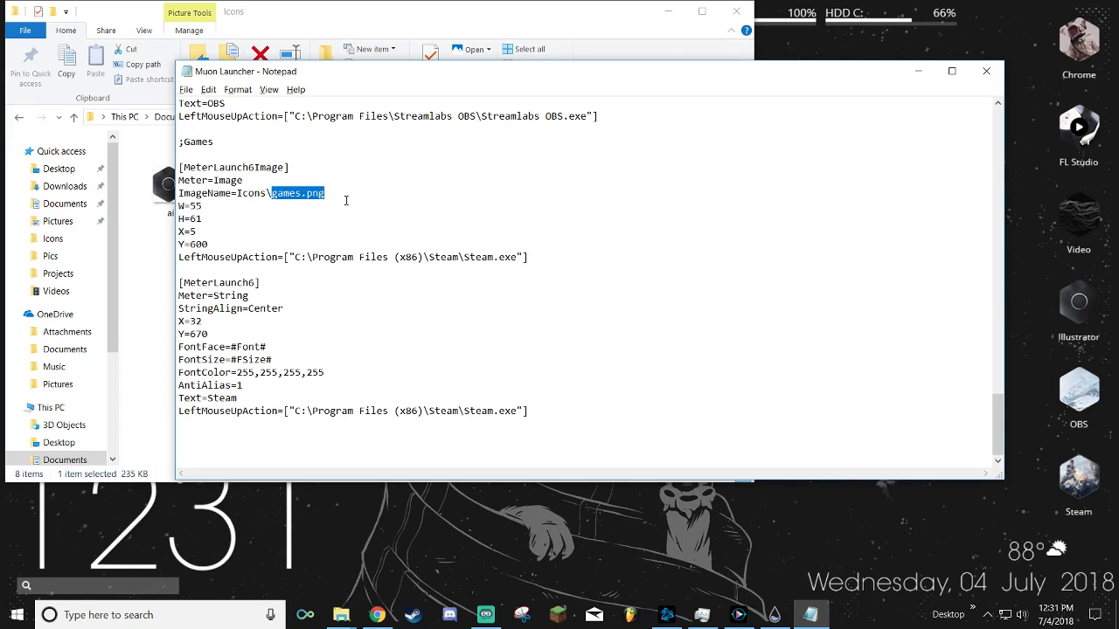
type("Thot Patro")
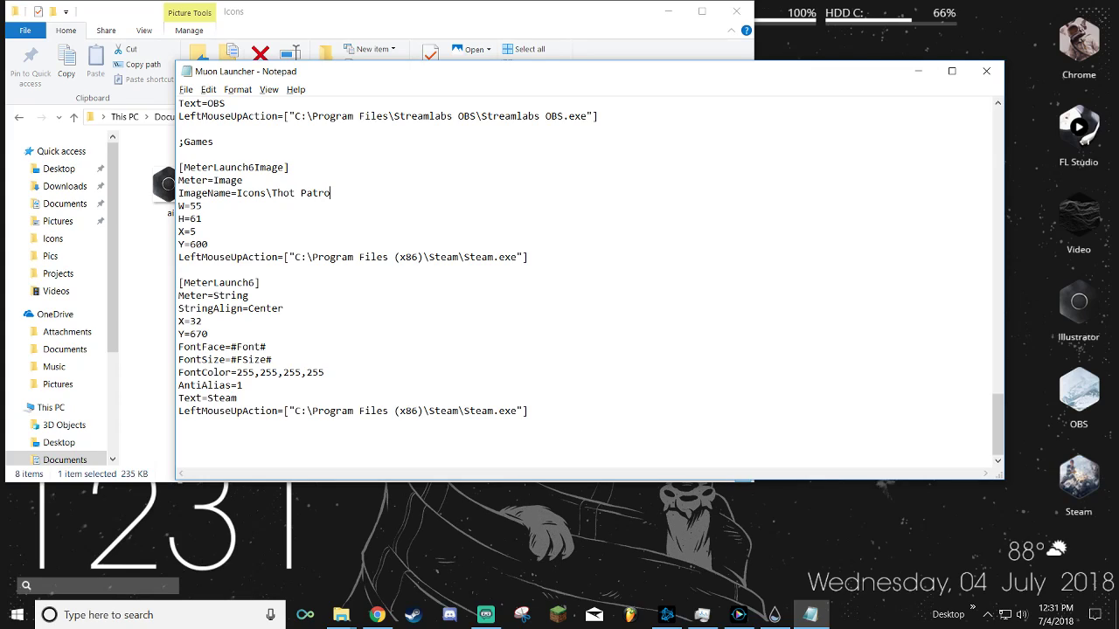
type("l.png")
Step: Refresh Muon Launcher.ini in Rainmeter so the desktop icon updates
key("alt+Tab")
key("alt+Tab")
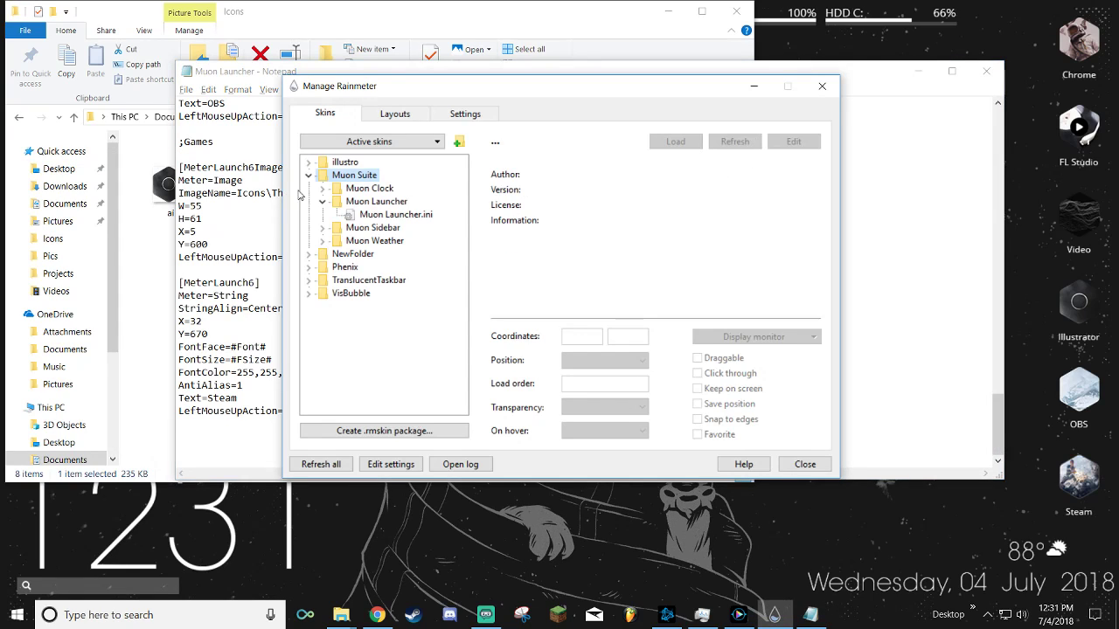
left_click(375, 201)
left_click(398, 214)
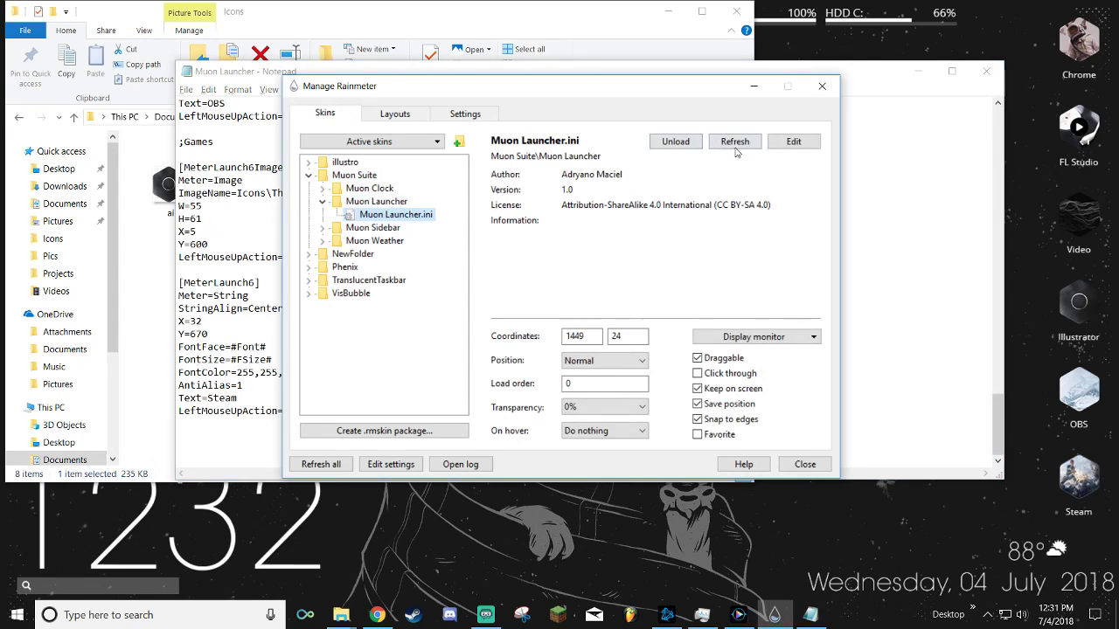
left_click(737, 145)
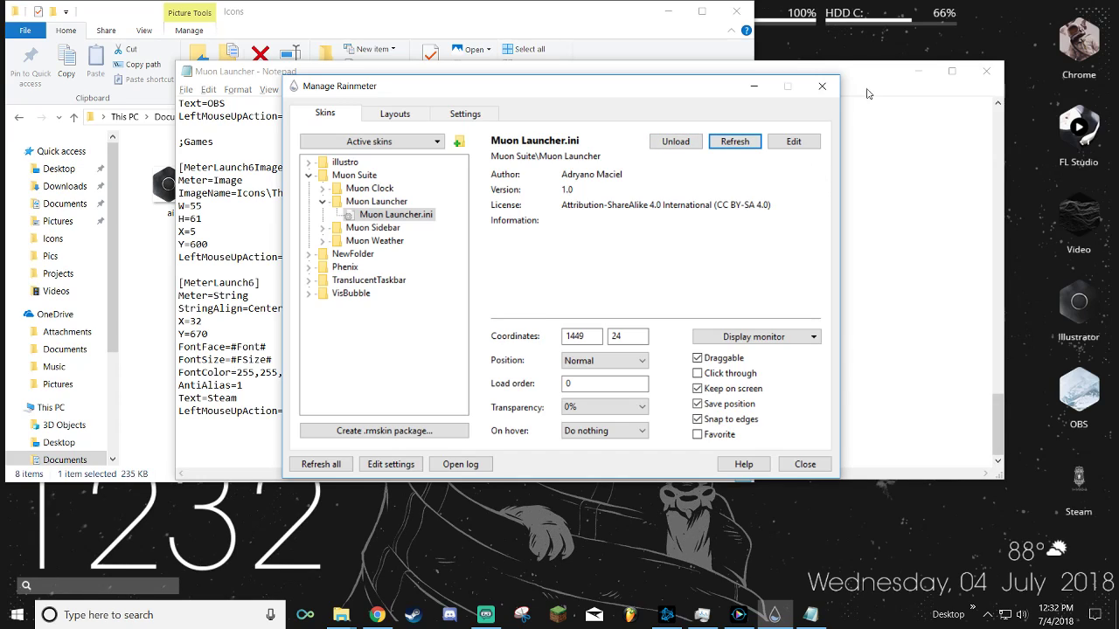
left_click(743, 71)
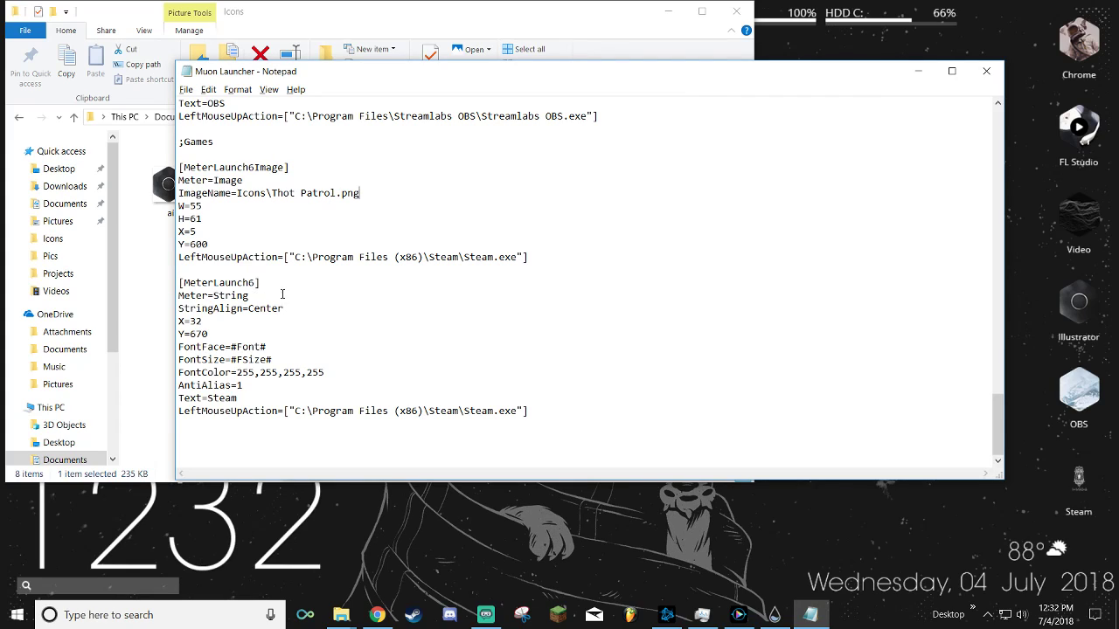
Step: Switch the Steam icon to Icons\id.png, refresh the launcher, and close Notepad
left_click_drag(365, 191, 271, 199)
type("id")
key("alt+Tab")
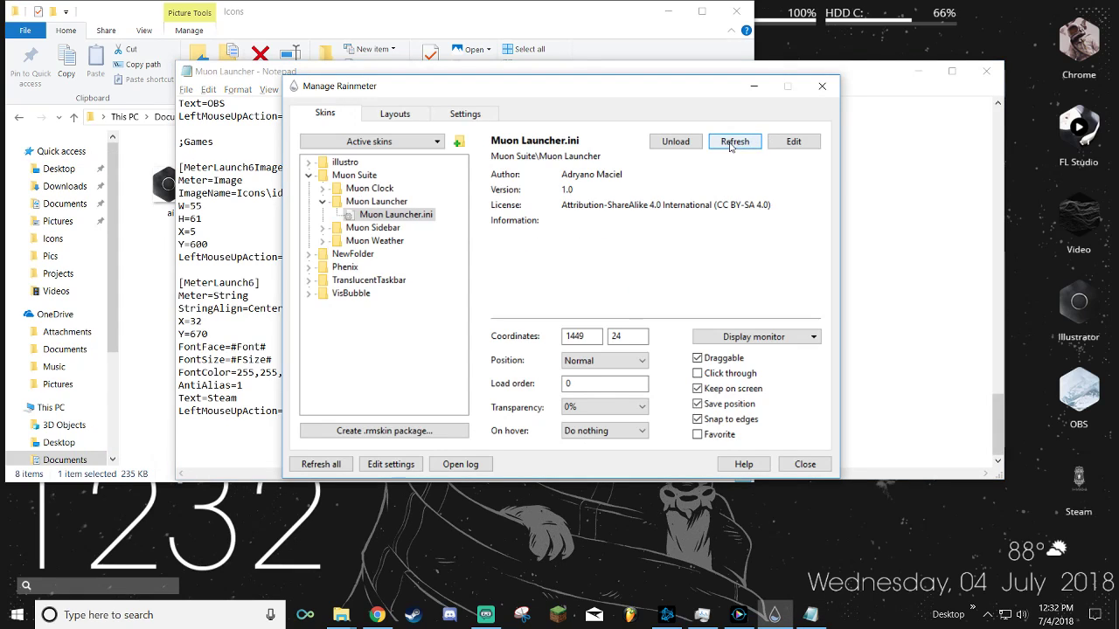
left_click(733, 142)
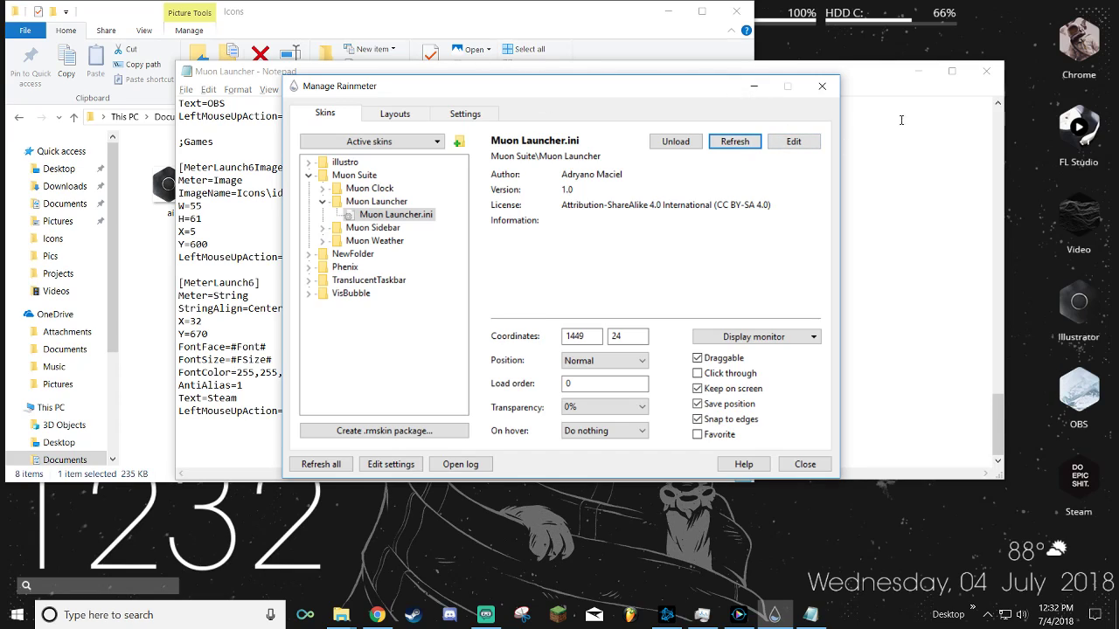
left_click(866, 157)
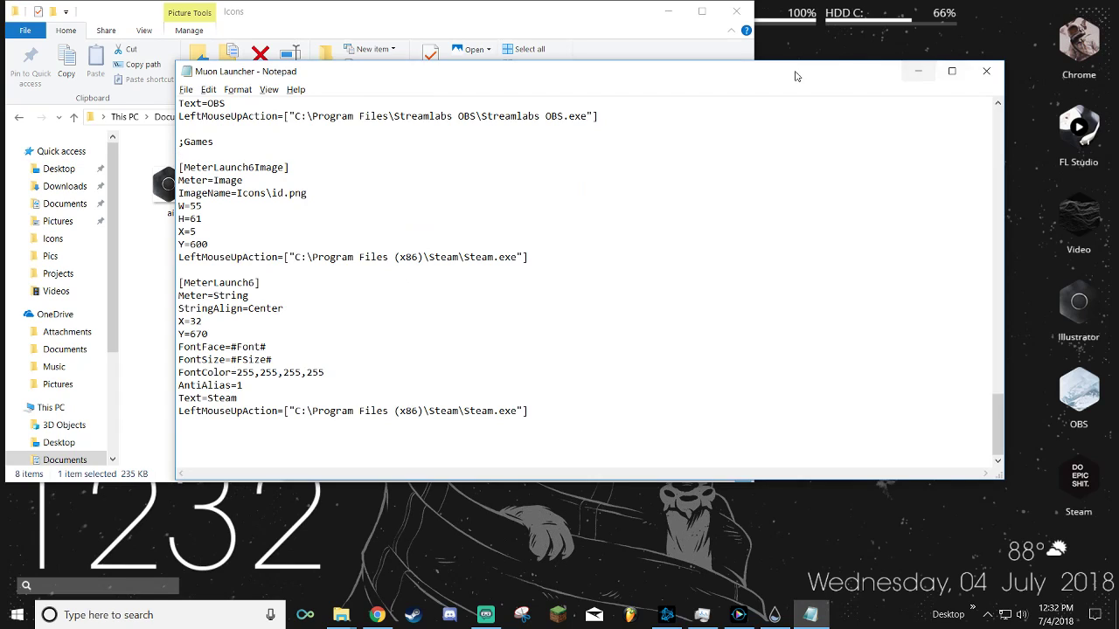
left_click(985, 71)
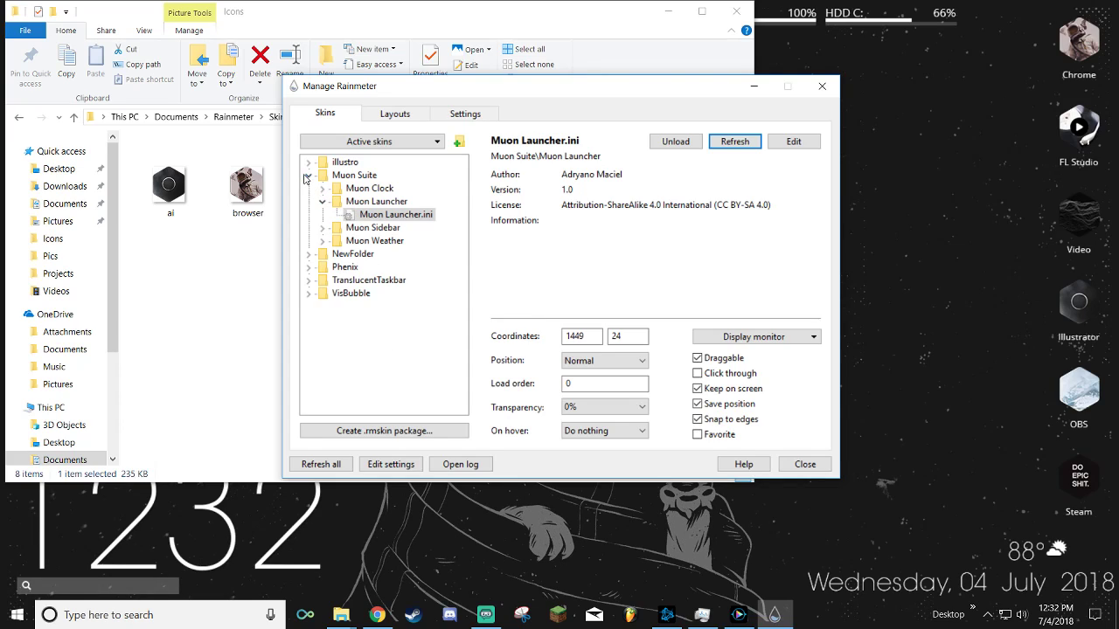
Step: Collapse Muon Suite, expand Phenix and check its Date folder, then select Phenix
left_click(307, 176)
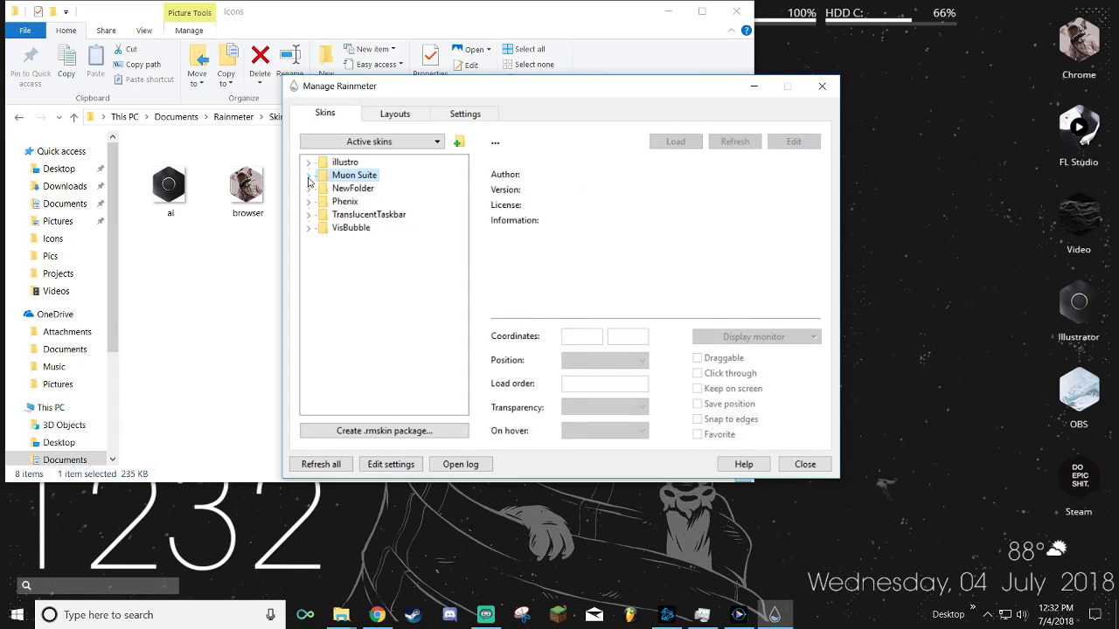
left_click(308, 201)
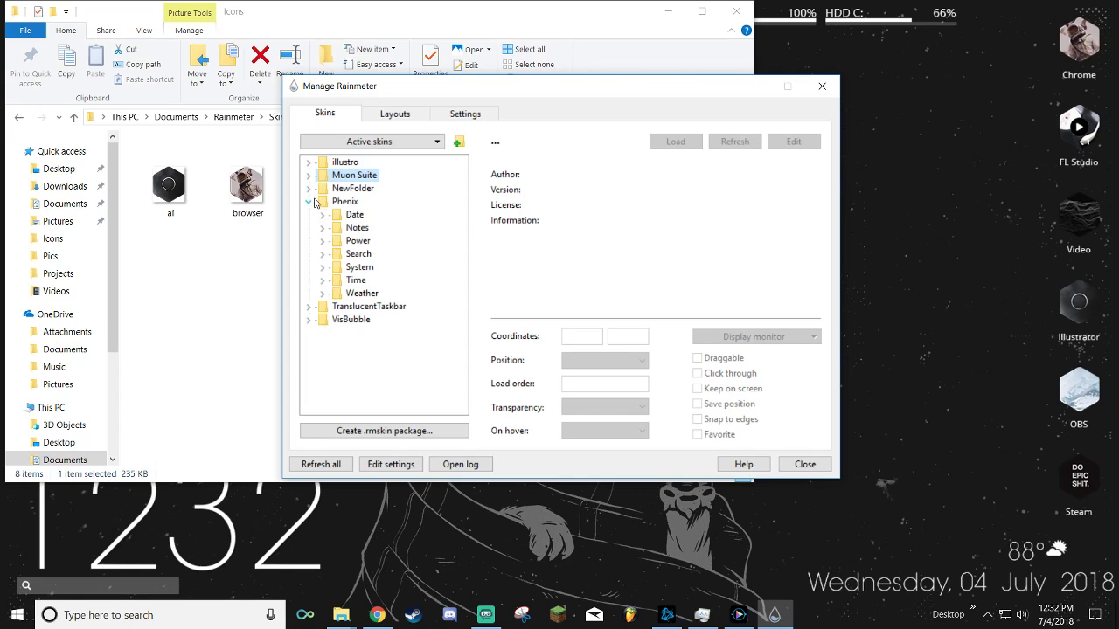
left_click(322, 215)
left_click(323, 215)
left_click(323, 215)
left_click(323, 215)
left_click(234, 535)
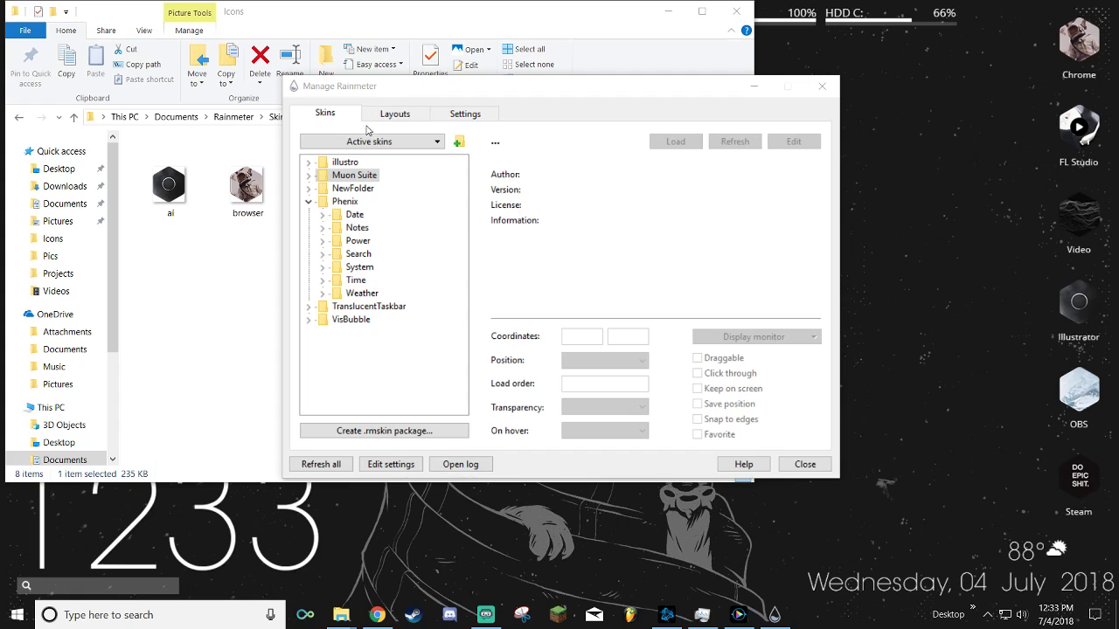
left_click(338, 203)
right_click(337, 203)
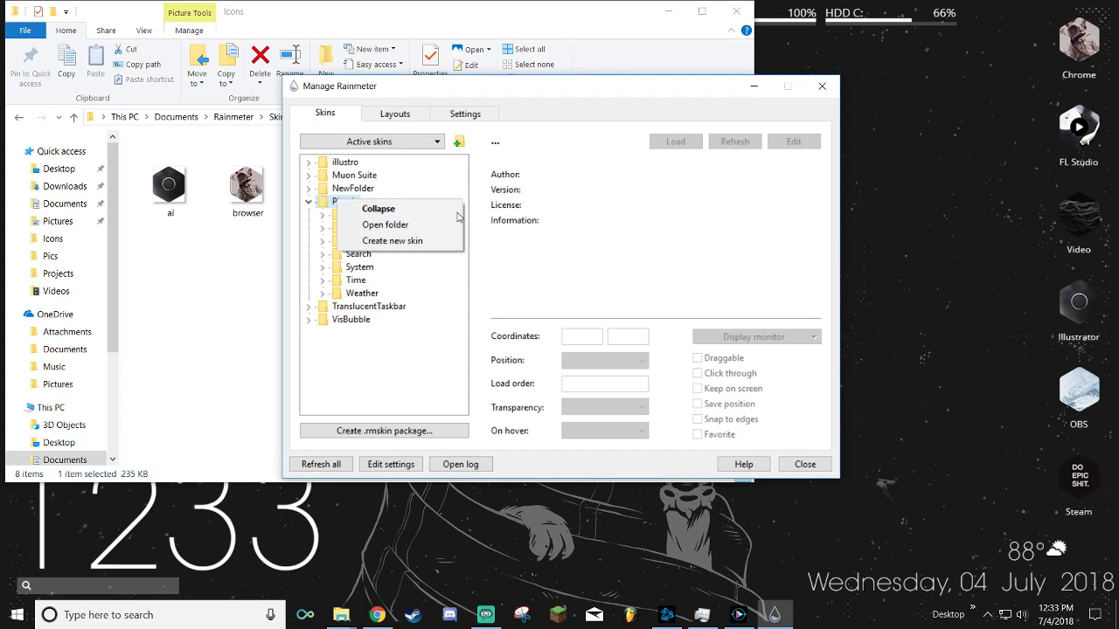
left_click(394, 226)
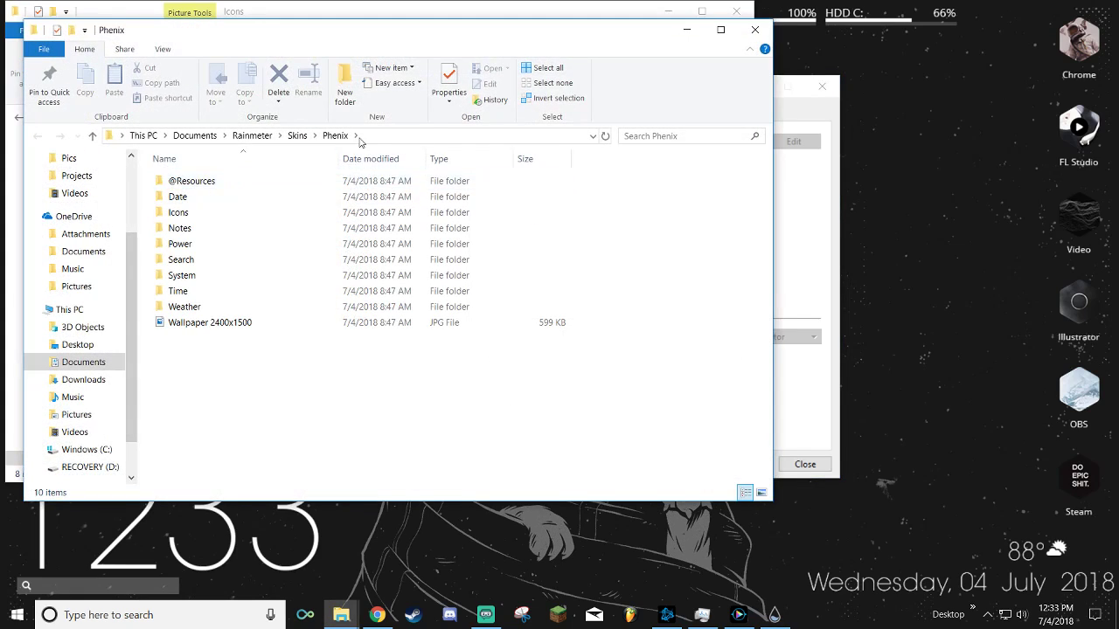
double_click(183, 180)
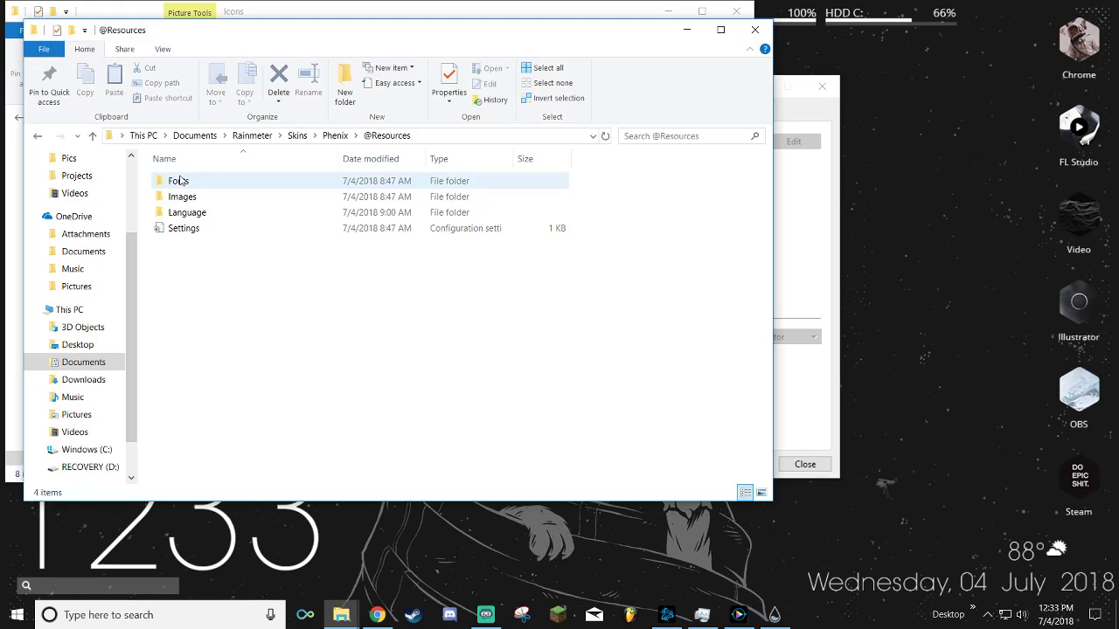
double_click(204, 215)
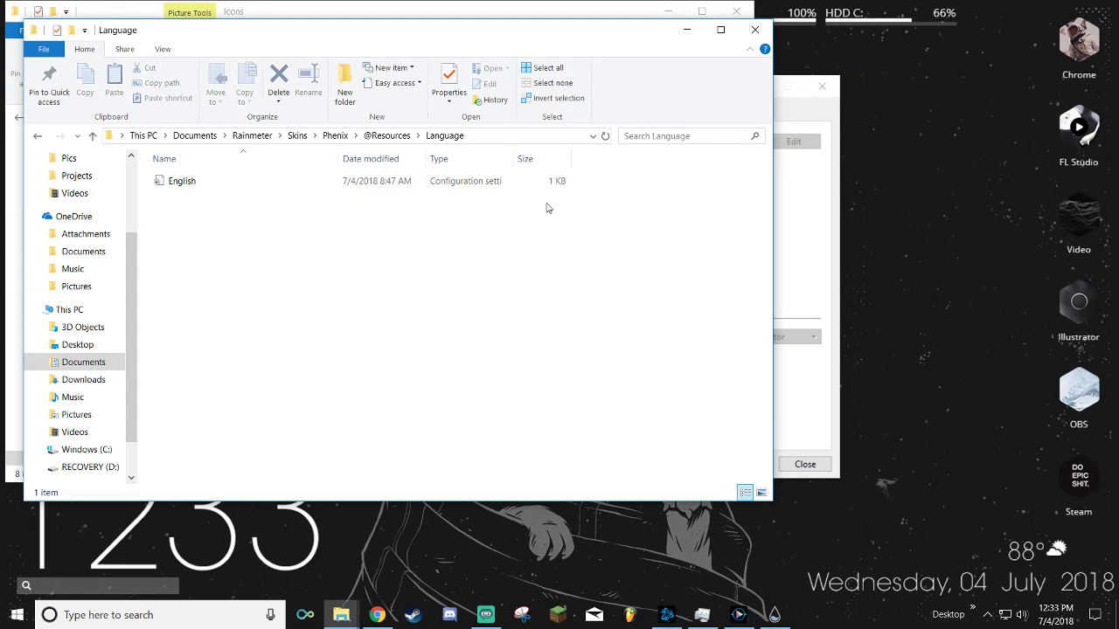
left_click_drag(632, 189, 160, 315)
left_click(812, 577)
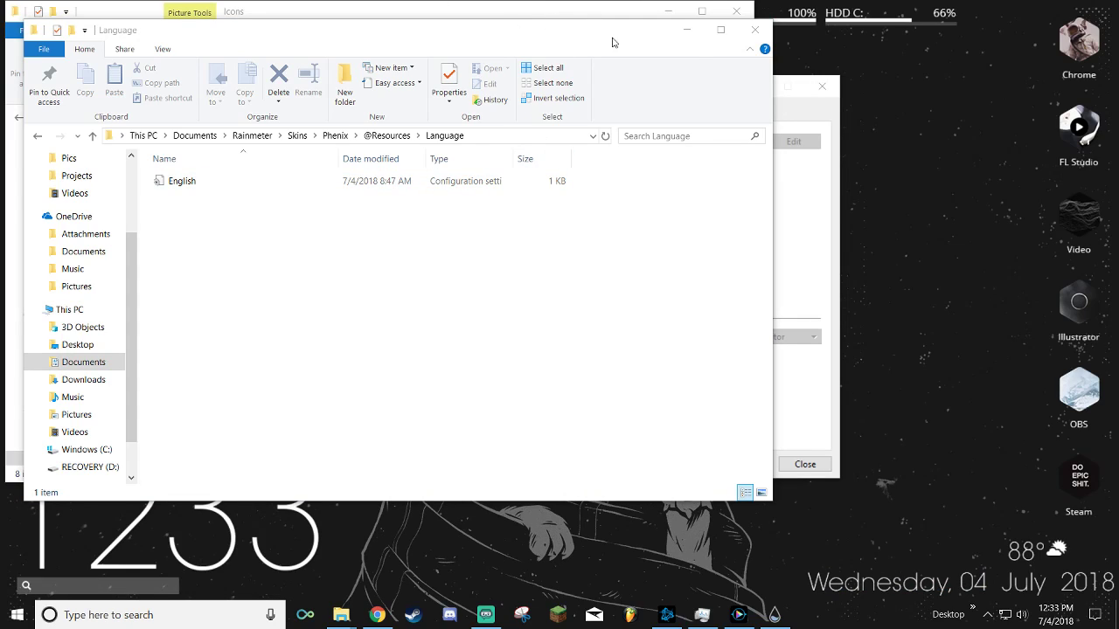
left_click(755, 29)
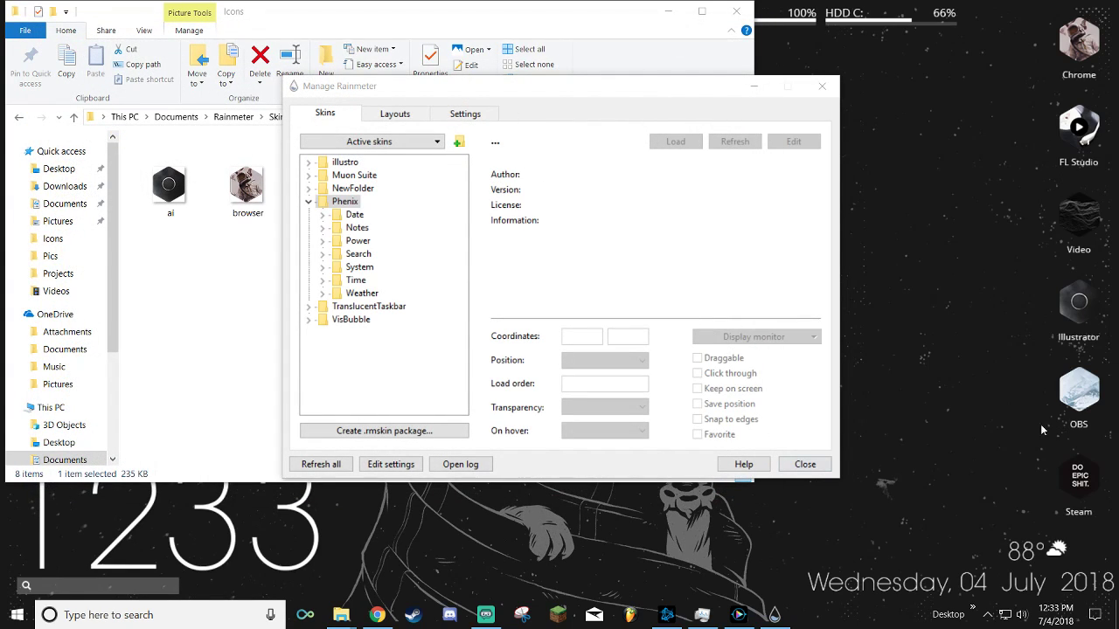
Step: Peek into each Phenix folder (Date, Notes, Power, Search, System, Time, Weather), then collapse Phenix
left_click(322, 215)
left_click(322, 214)
left_click(323, 227)
left_click(322, 227)
left_click(322, 240)
left_click(322, 240)
left_click(322, 253)
left_click(322, 254)
left_click(321, 267)
left_click(322, 267)
left_click(321, 279)
left_click(322, 280)
left_click(321, 293)
left_click(322, 293)
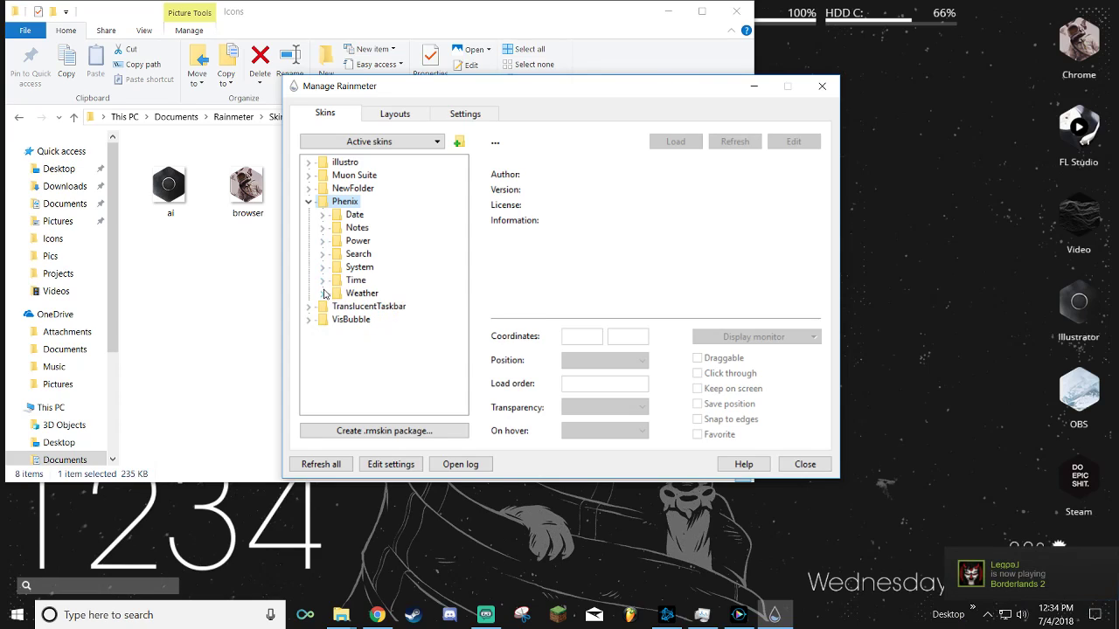
left_click(309, 201)
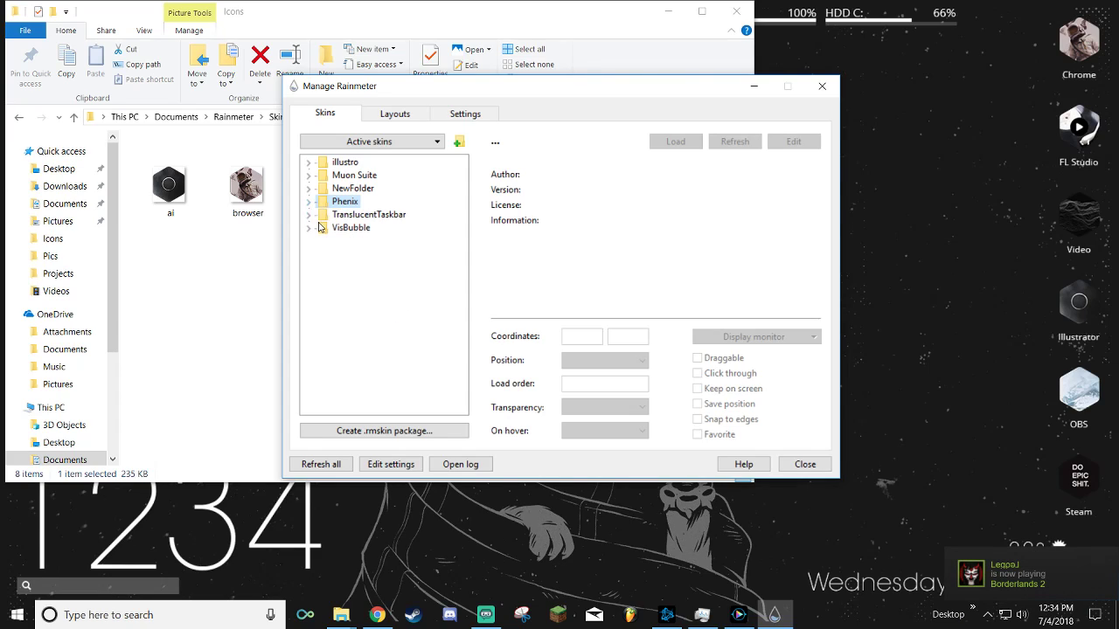
Step: Expand TranslucentTaskbar and select Sample.ini, briefly viewing the Muon Suite page in Chrome
left_click(308, 214)
left_click(343, 231)
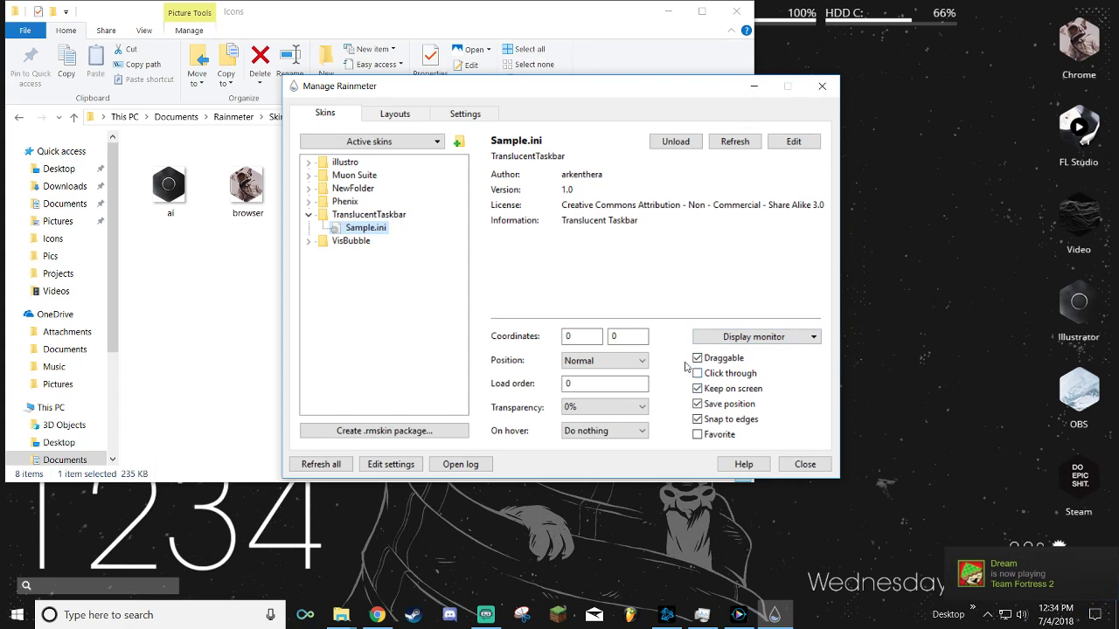
left_click(377, 614)
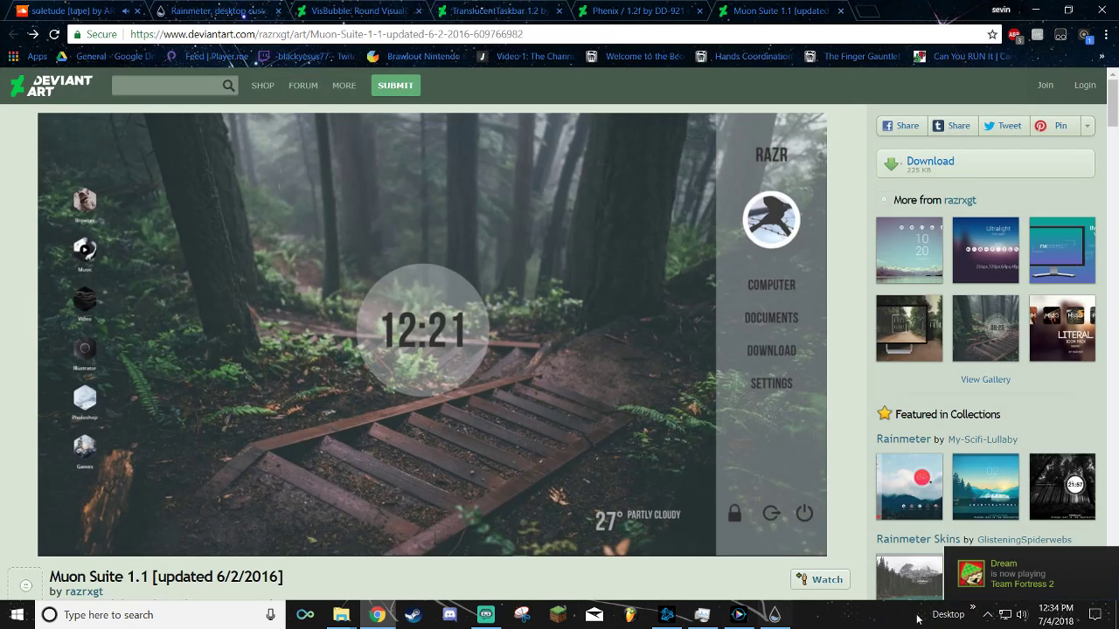
left_click(1034, 9)
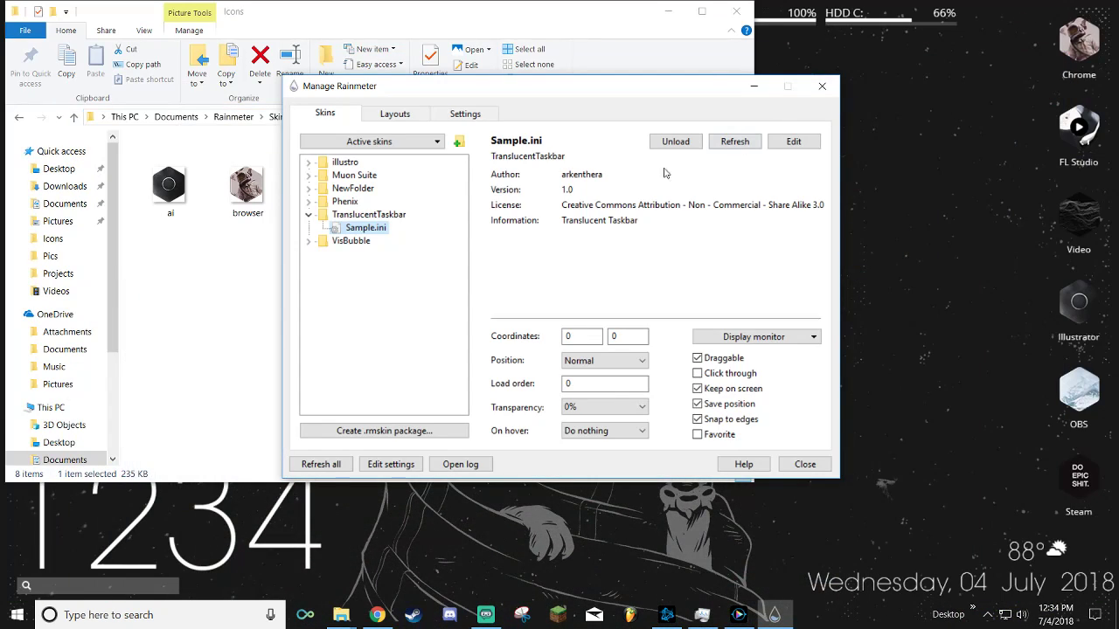
Step: Open Sample.ini, delete the line above AccentState=2, and close it with Don't Save
left_click(793, 142)
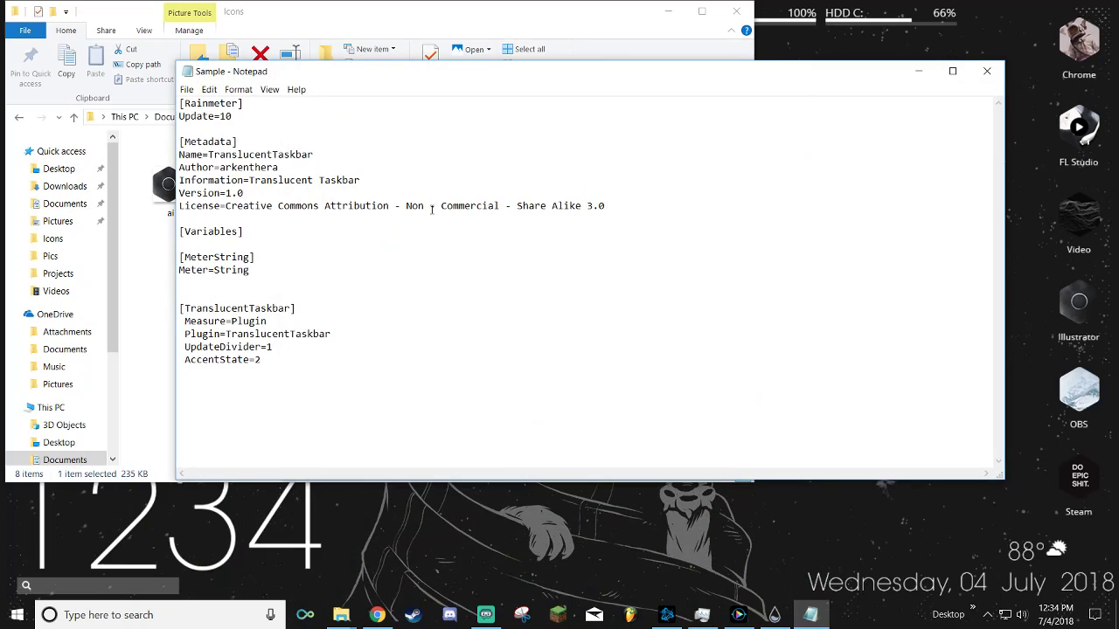
left_click_drag(265, 364, 175, 374)
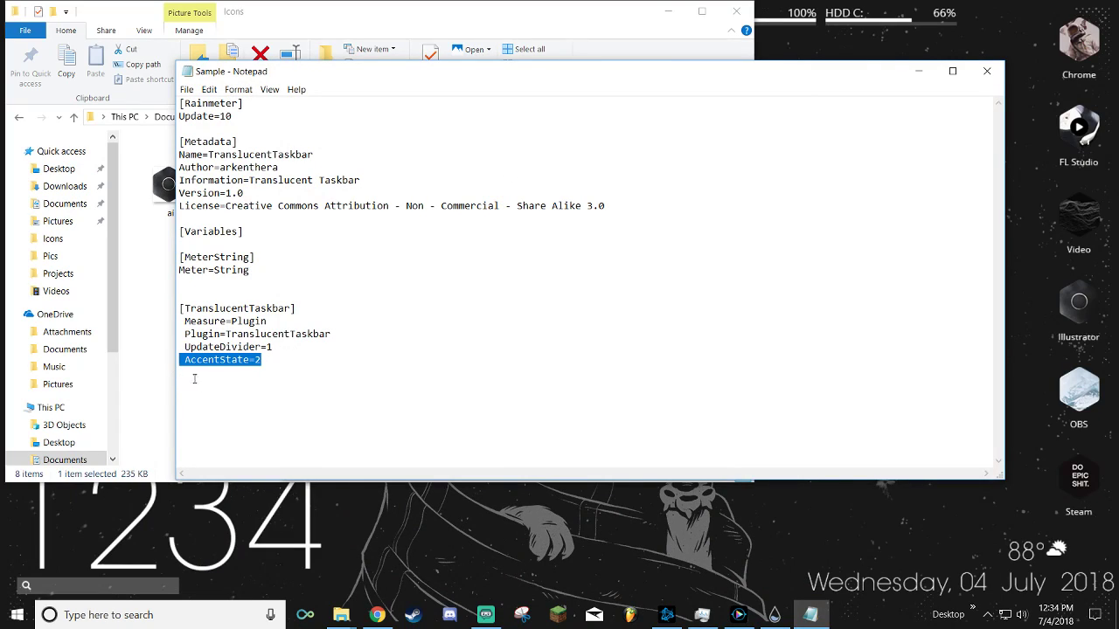
left_click(186, 365)
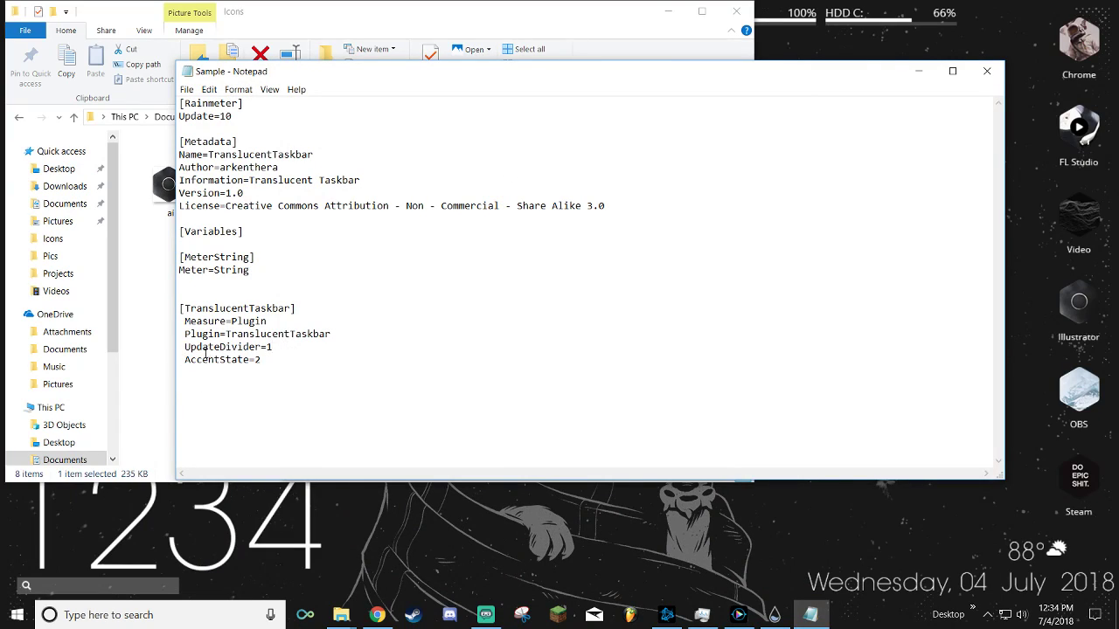
left_click_drag(184, 359, 271, 357)
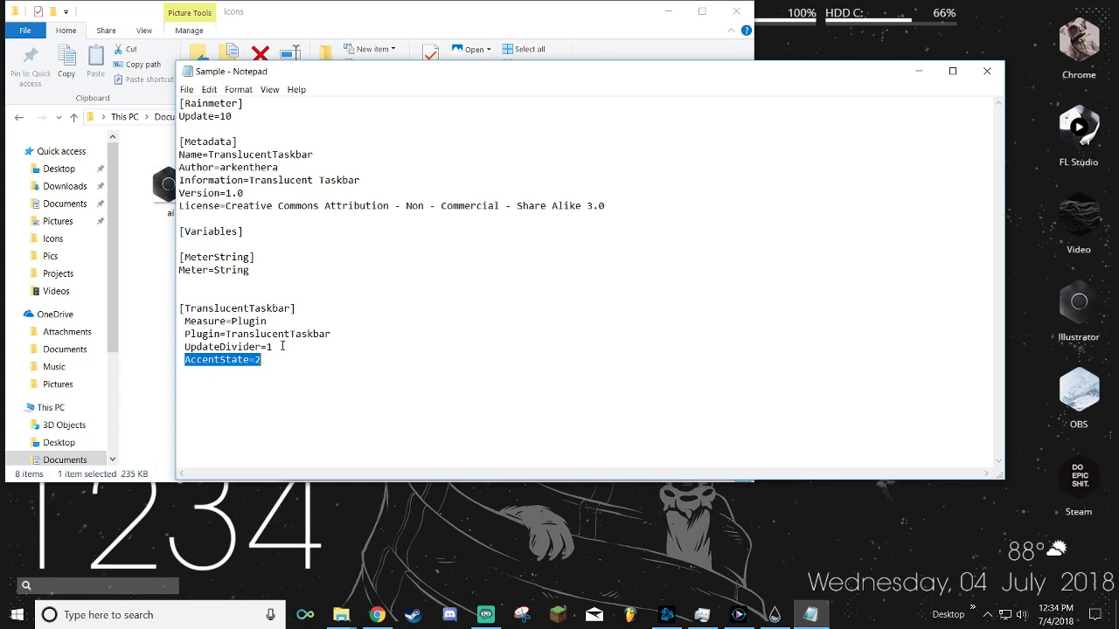
left_click(283, 346)
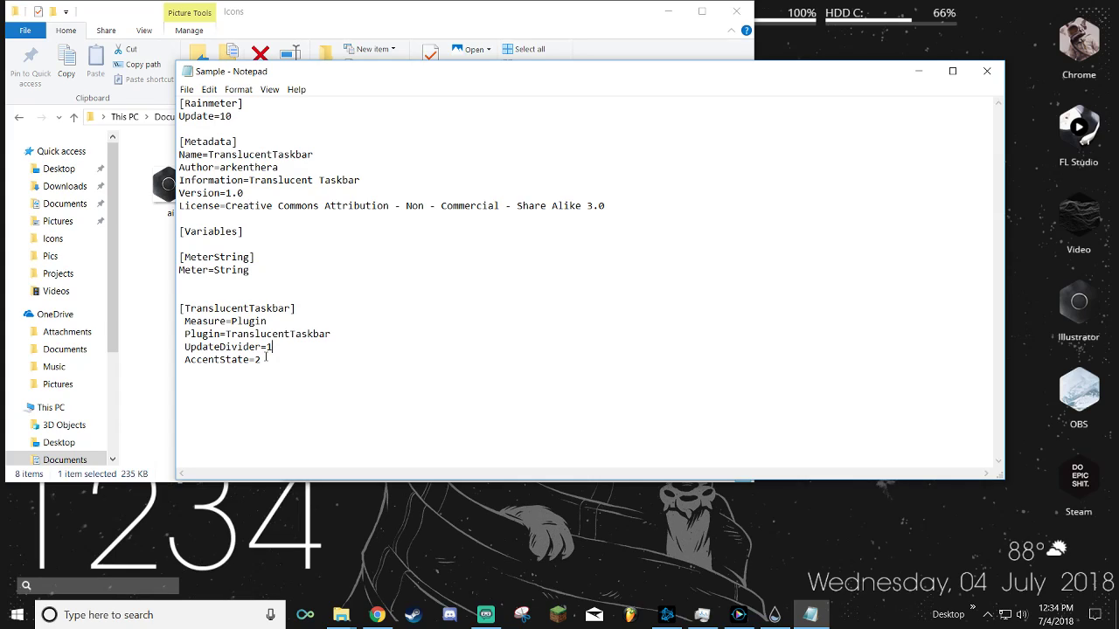
key("Return")
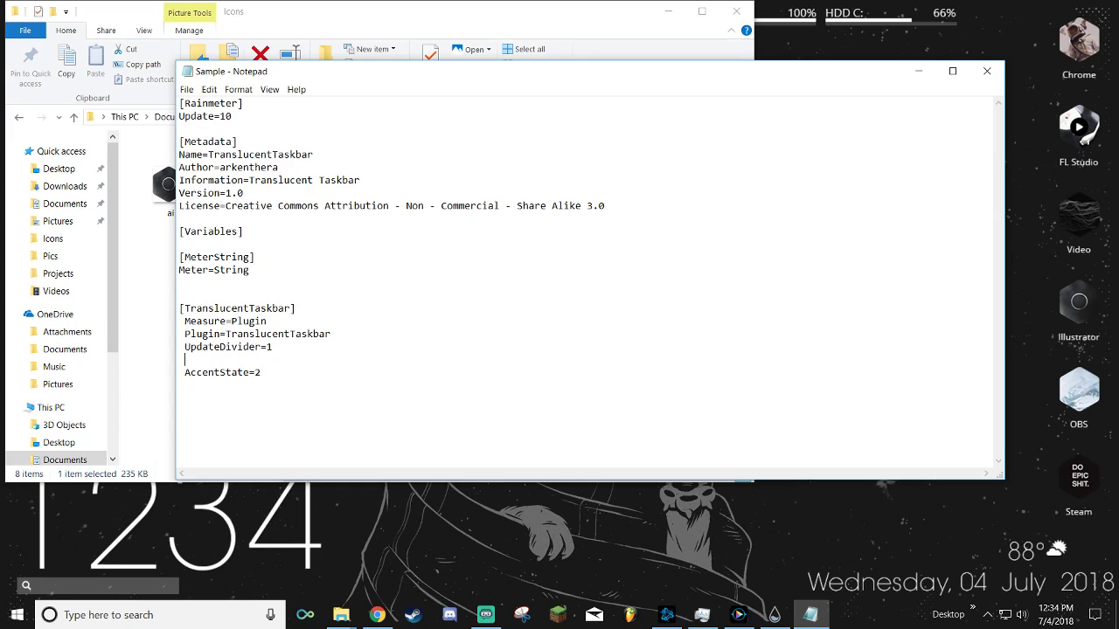
key("BackSpace")
key("BackSpace")
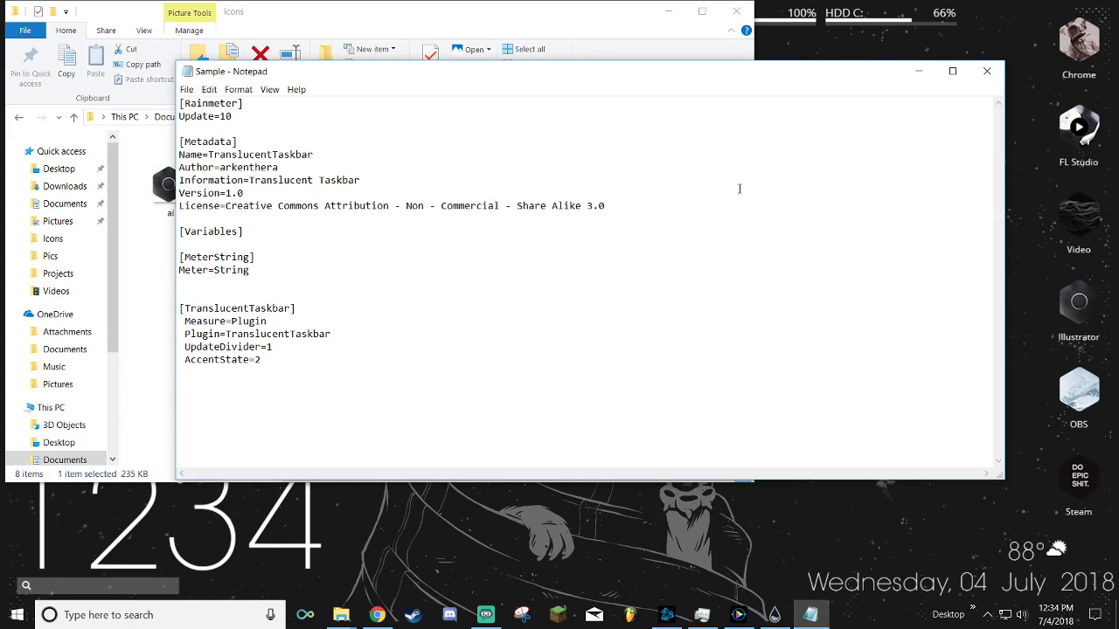
left_click(987, 71)
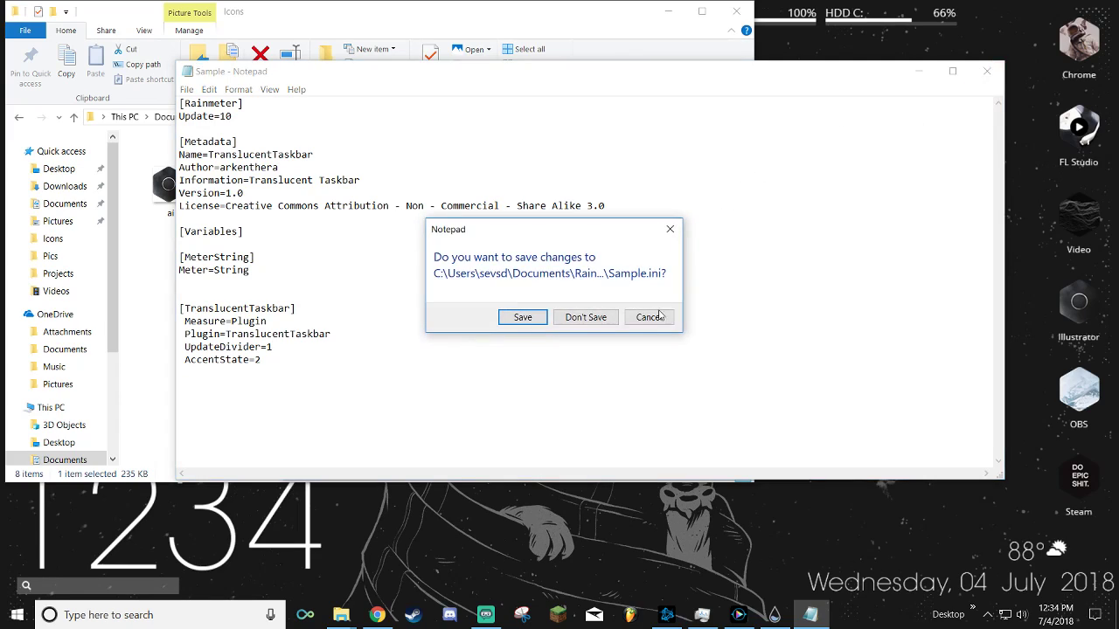
left_click(584, 318)
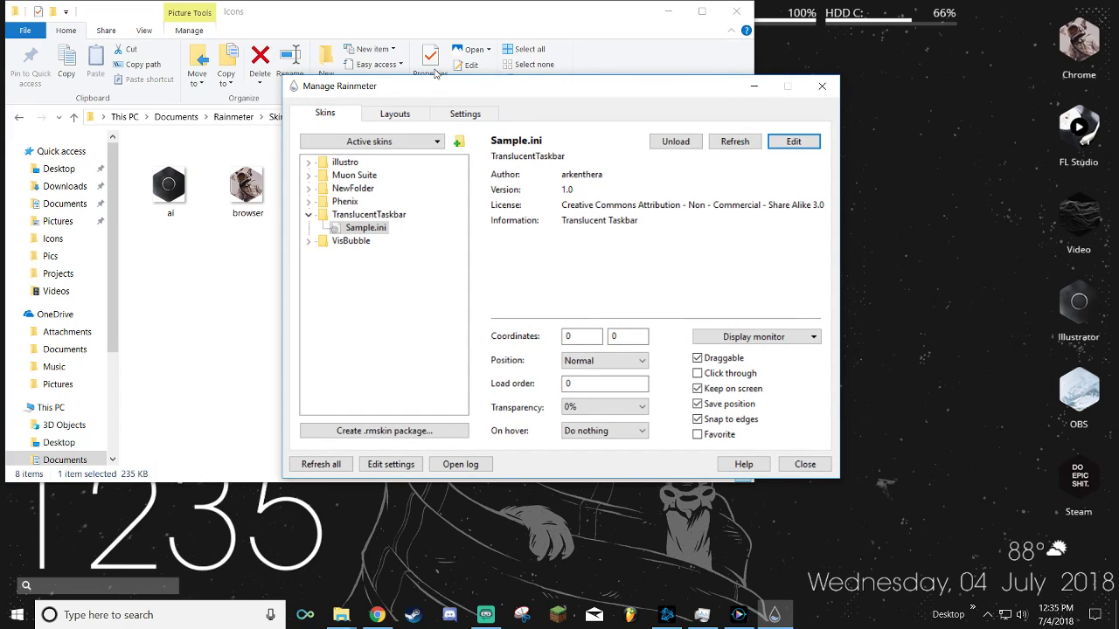
Step: Expand the VisBubble folder in the skin manager and close File Explorer
left_click(307, 215)
left_click(308, 228)
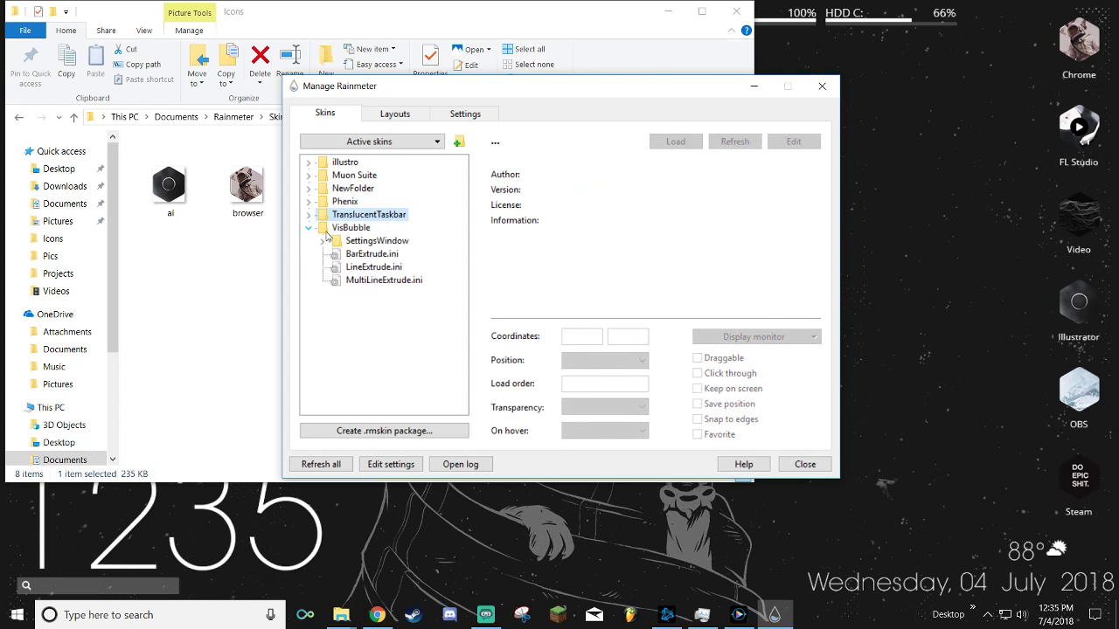
left_click(736, 11)
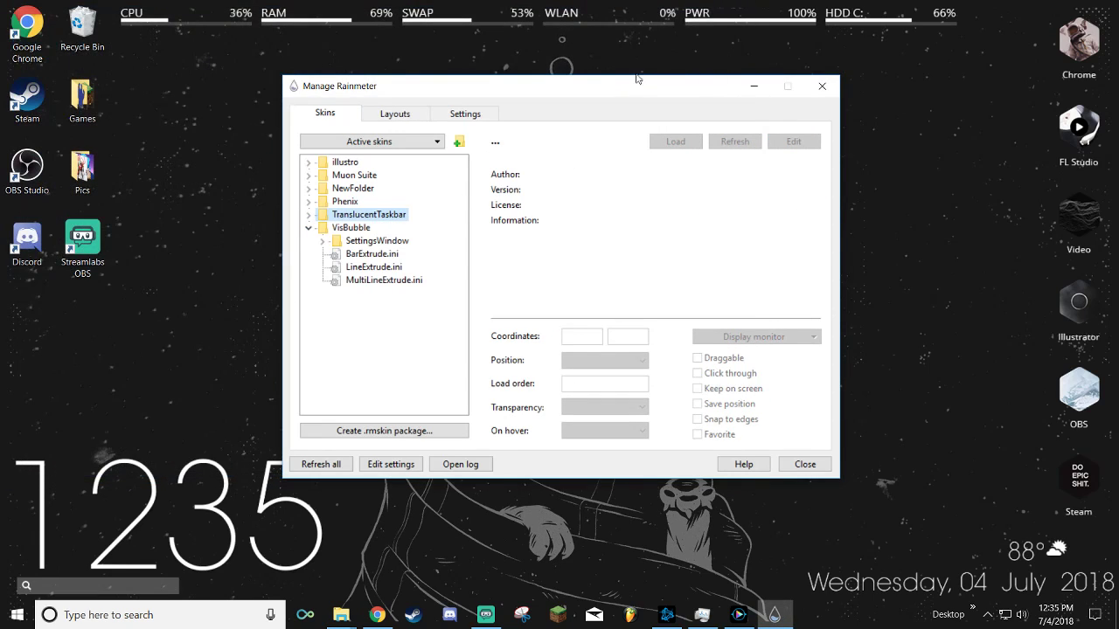
left_click_drag(620, 88, 891, 159)
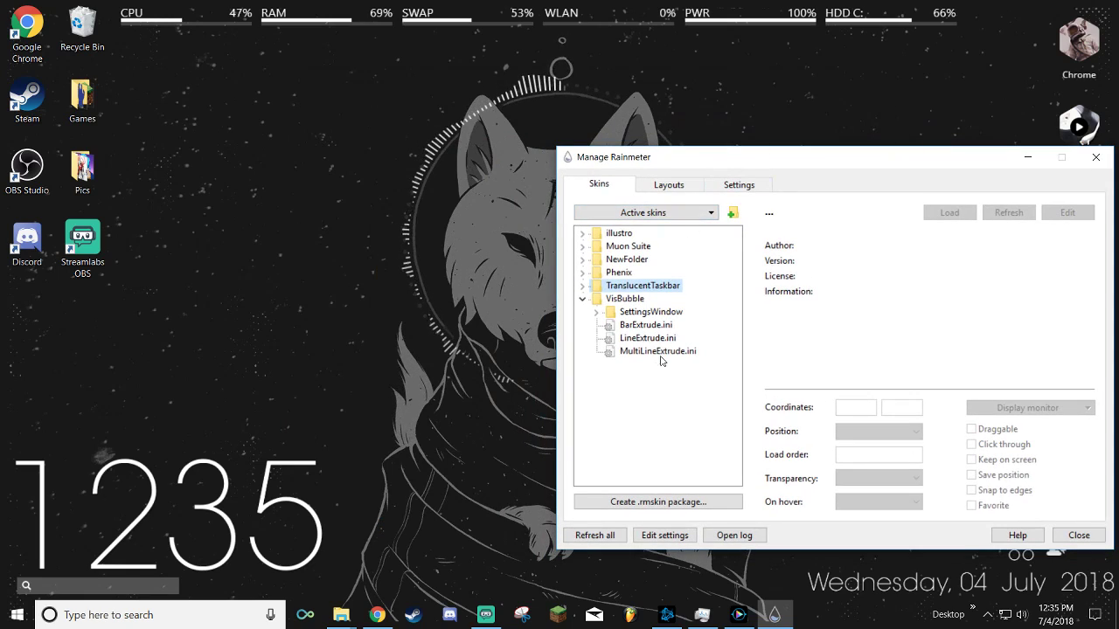
Step: Select BarExtrude.ini and uncheck Click through for the visualizer
left_click(654, 326)
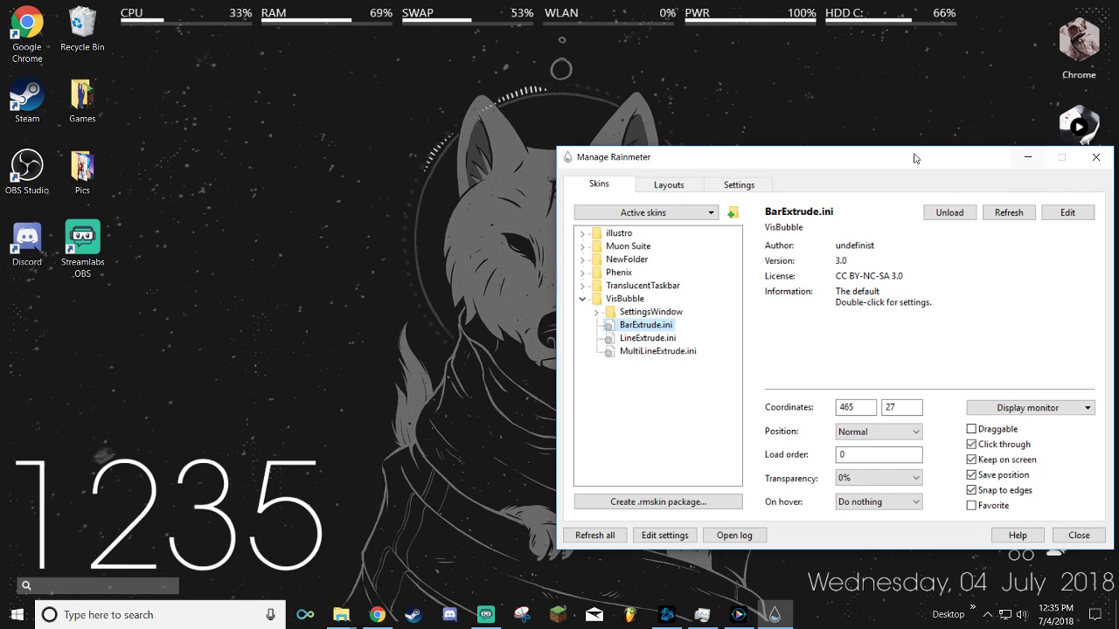
left_click_drag(823, 163, 828, 195)
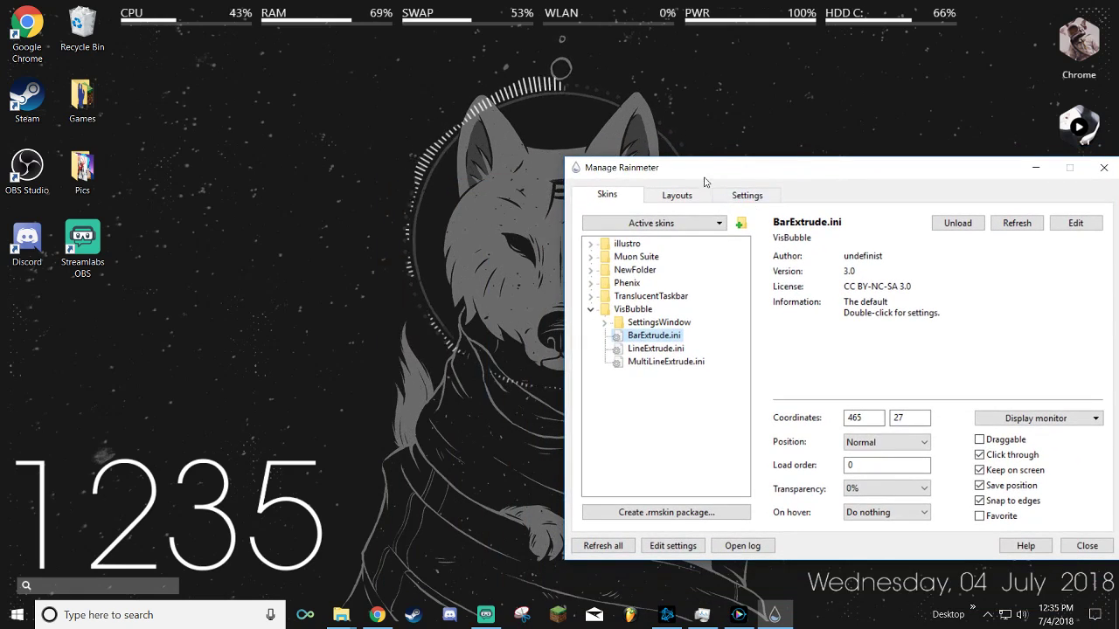
mouse_move(704, 179)
left_mouse_down()
mouse_move(782, 180)
mouse_move(698, 180)
left_mouse_up()
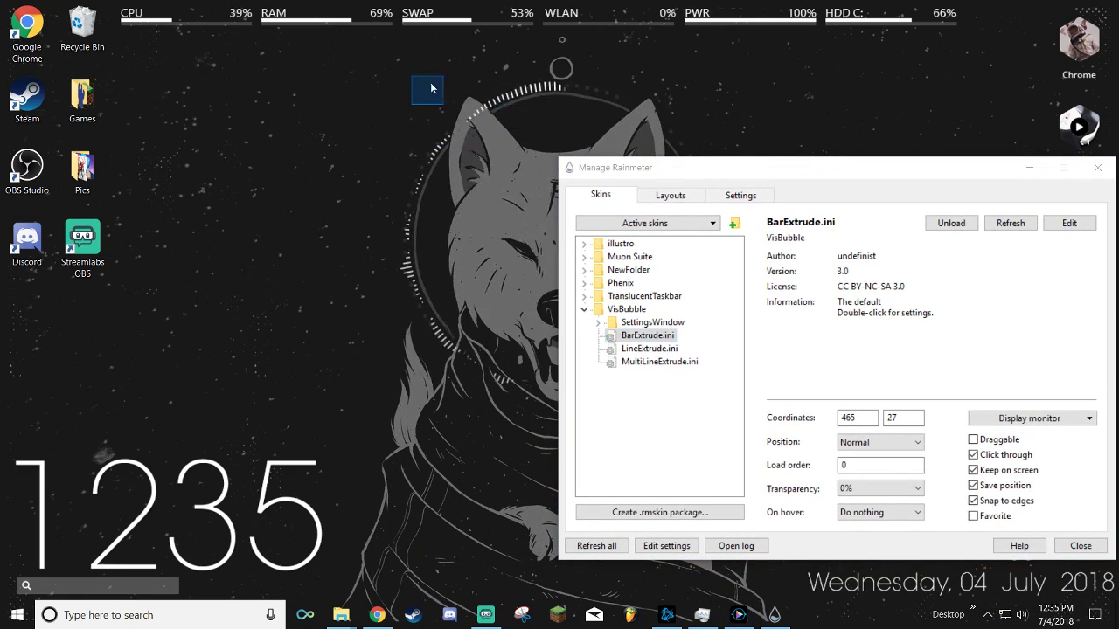
left_click(527, 184)
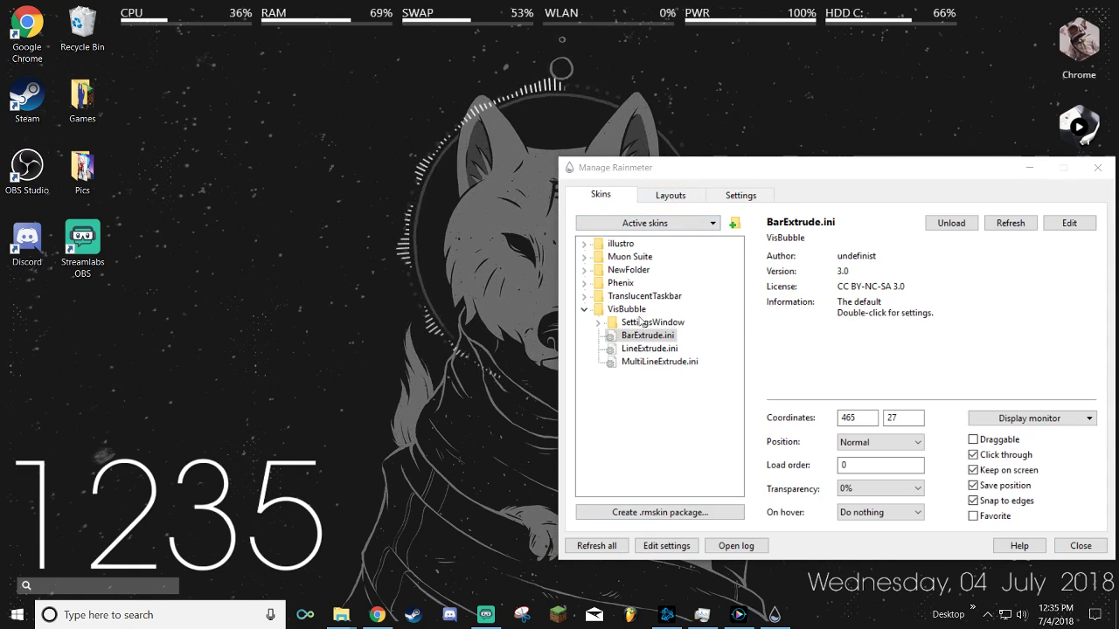
left_click(1001, 454)
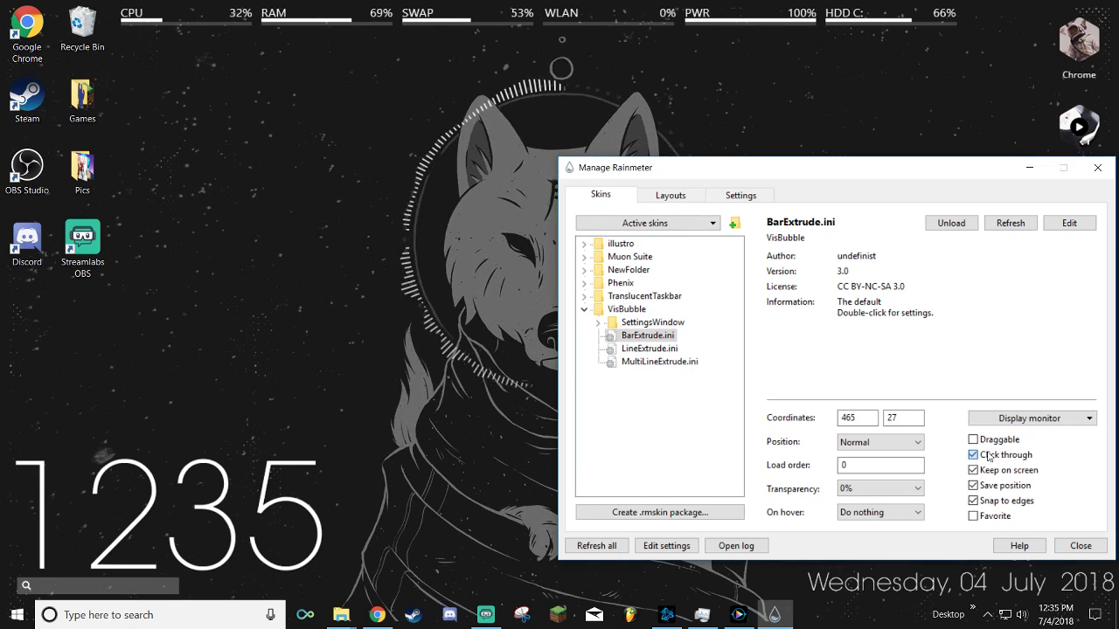
Step: Briefly open and close the VisBubble settings file and BarExtrude.ini in Notepad
right_click(413, 206)
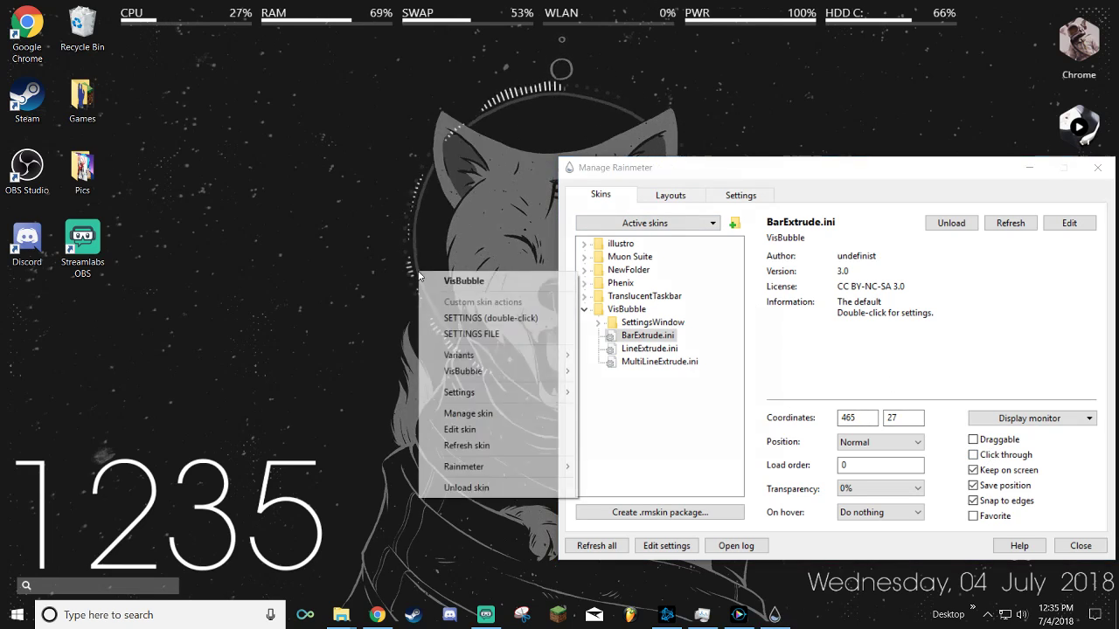
left_click(486, 252)
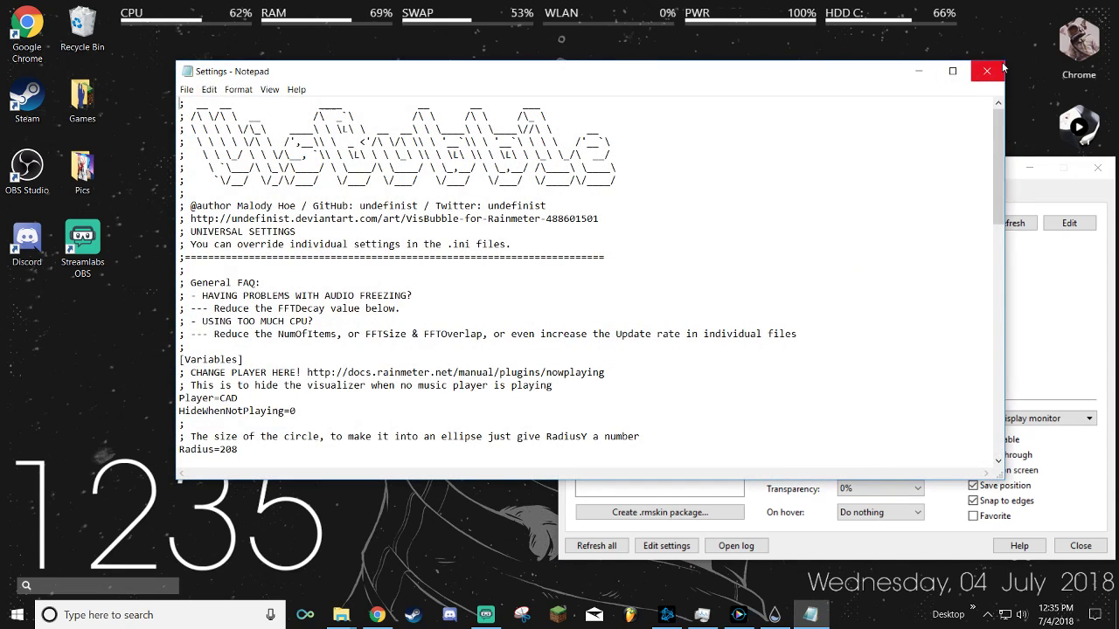
left_click(997, 72)
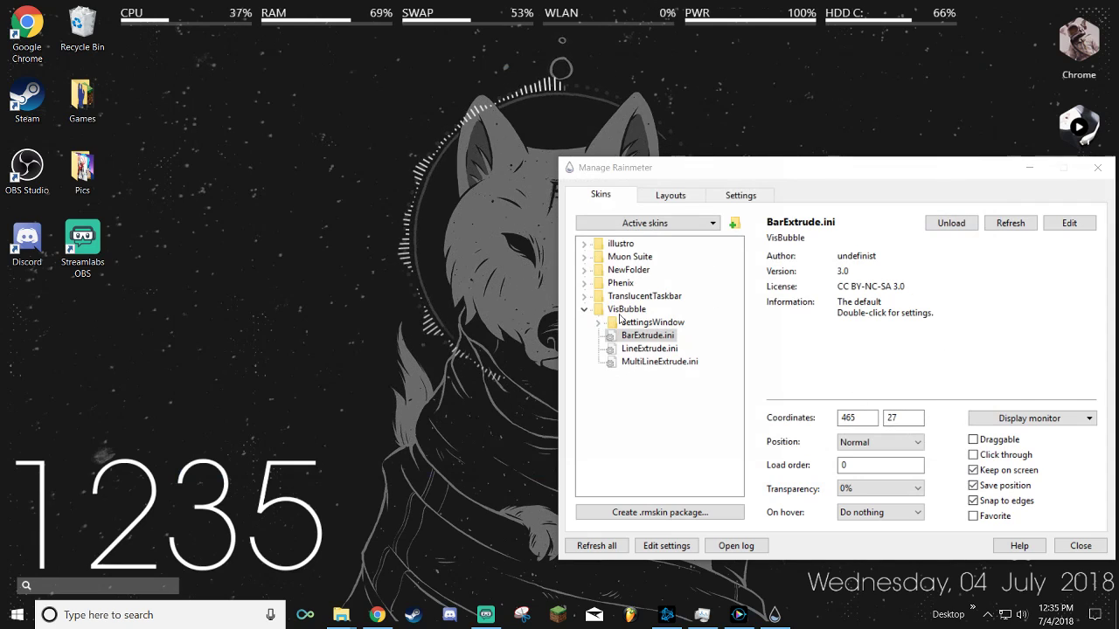
left_click(1068, 224)
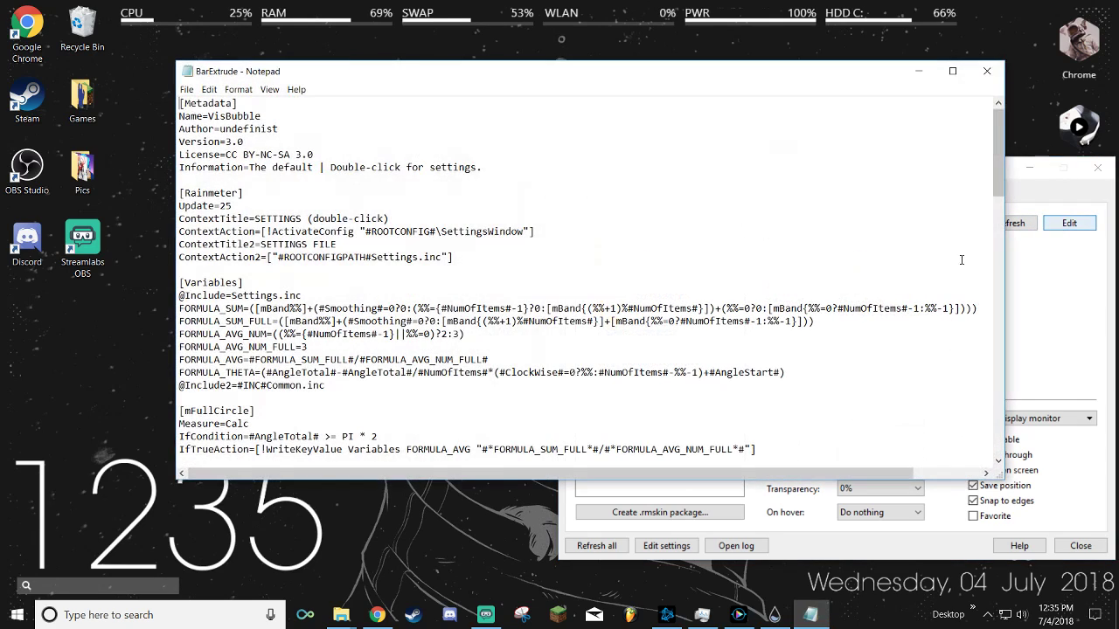
left_click(987, 71)
Step: Inspect the SettingsWindow skin, then choose SETTINGS from the visualizer's desktop menu
left_click(598, 323)
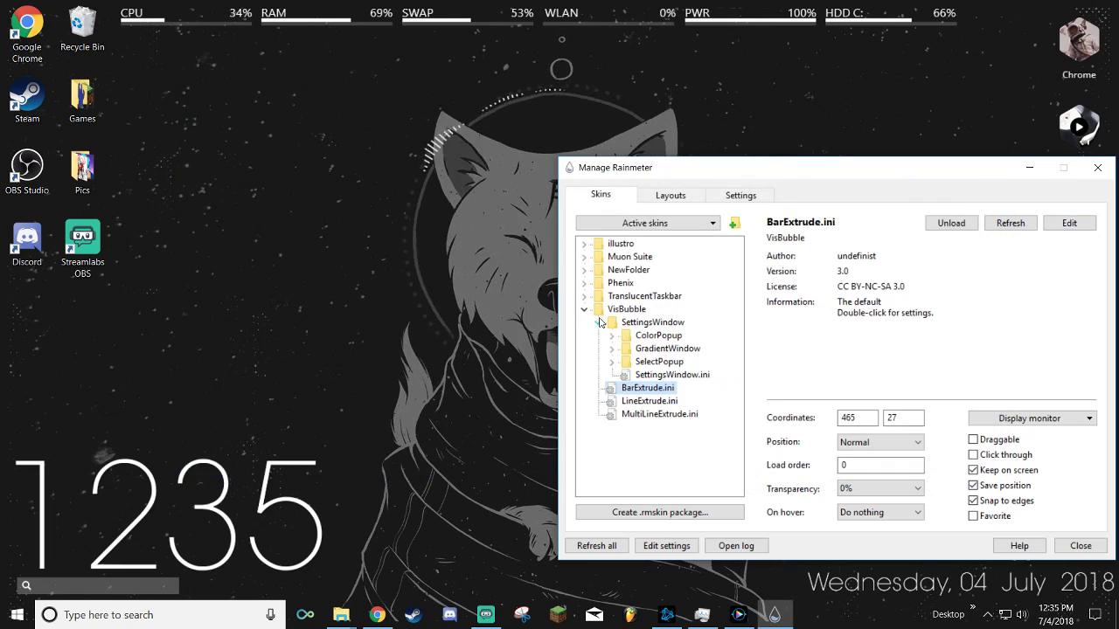
left_click(641, 374)
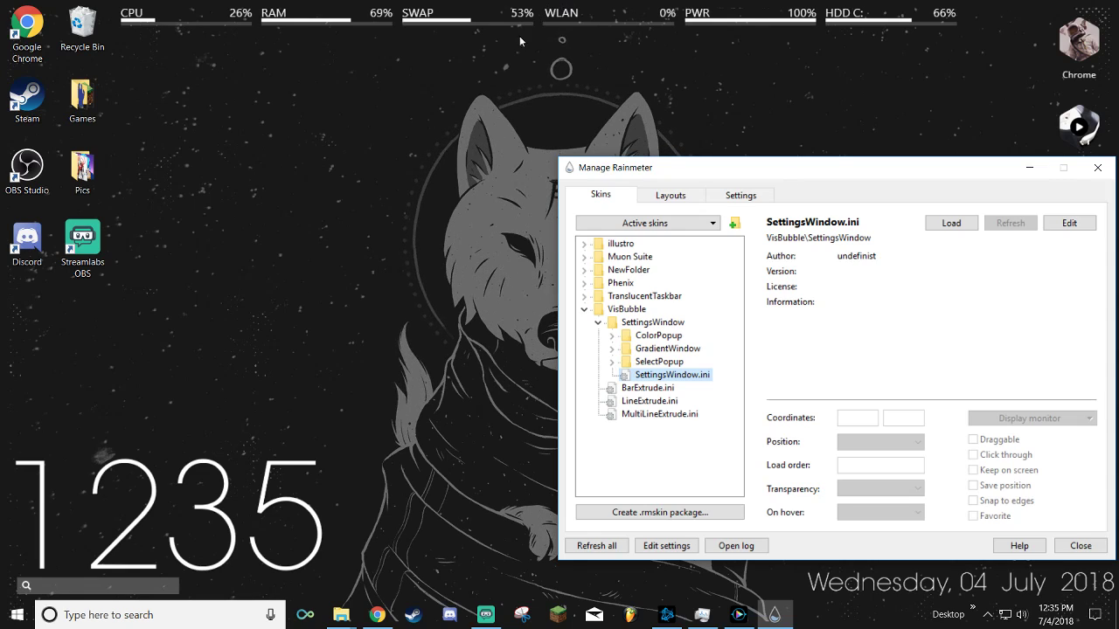
left_click(612, 364)
left_click(611, 362)
left_click(597, 324)
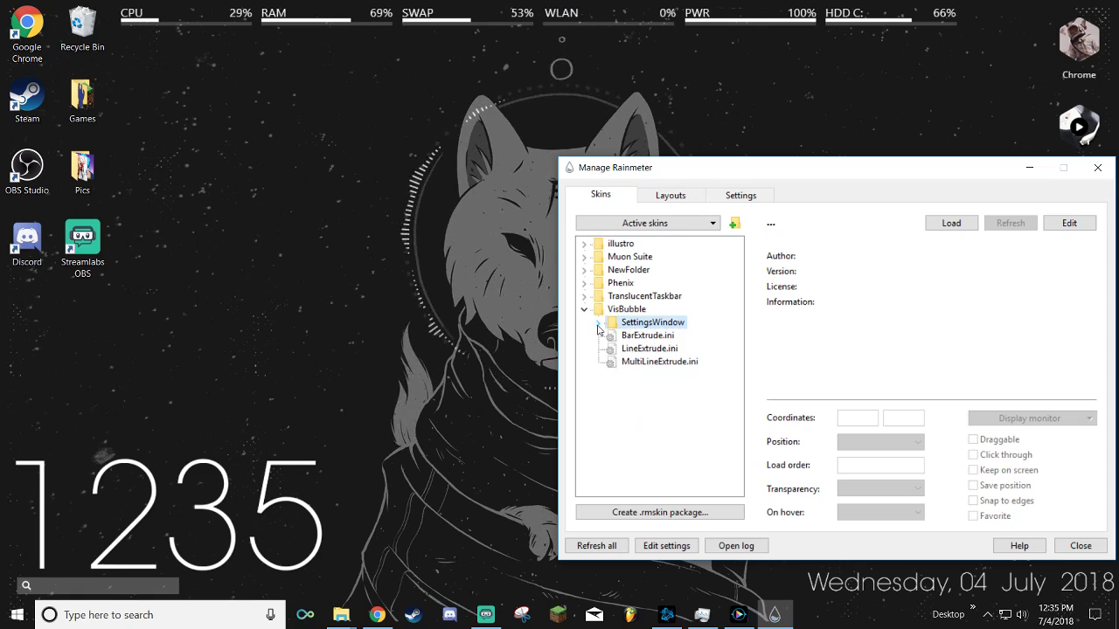
right_click(407, 234)
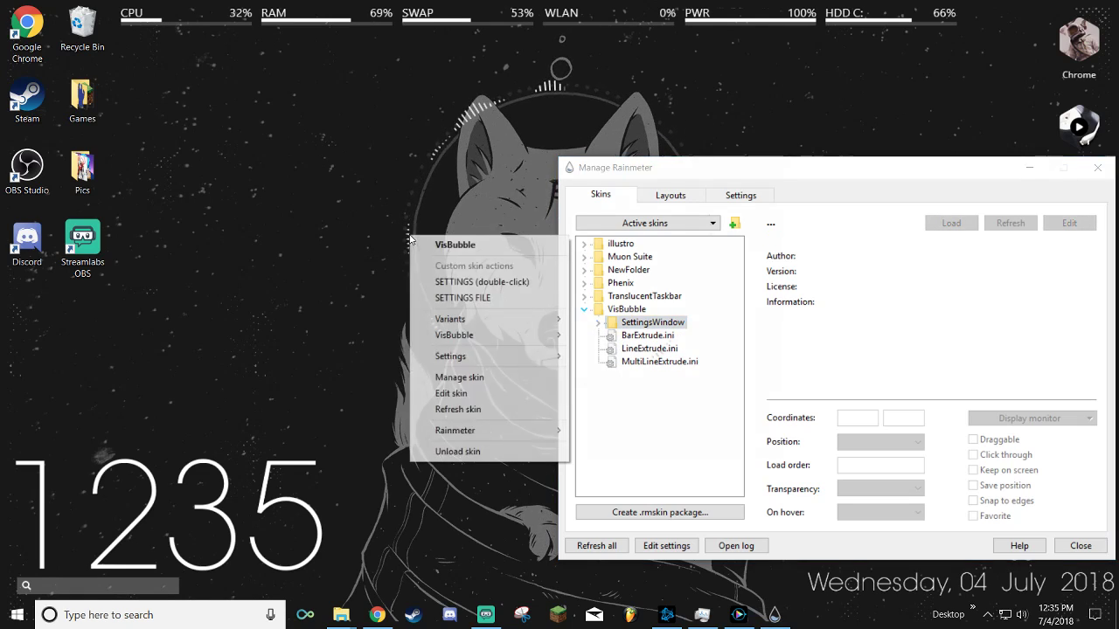
left_click(480, 282)
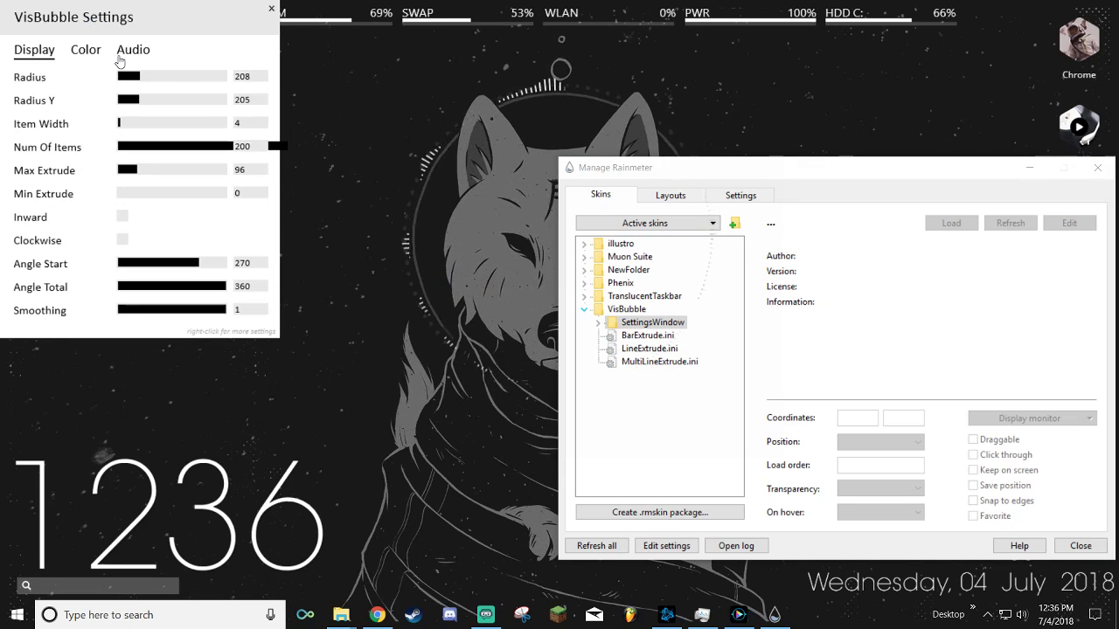
Step: Close the VisBubble Settings panel, collapse VisBubble, and close Manage Rainmeter
left_click(274, 8)
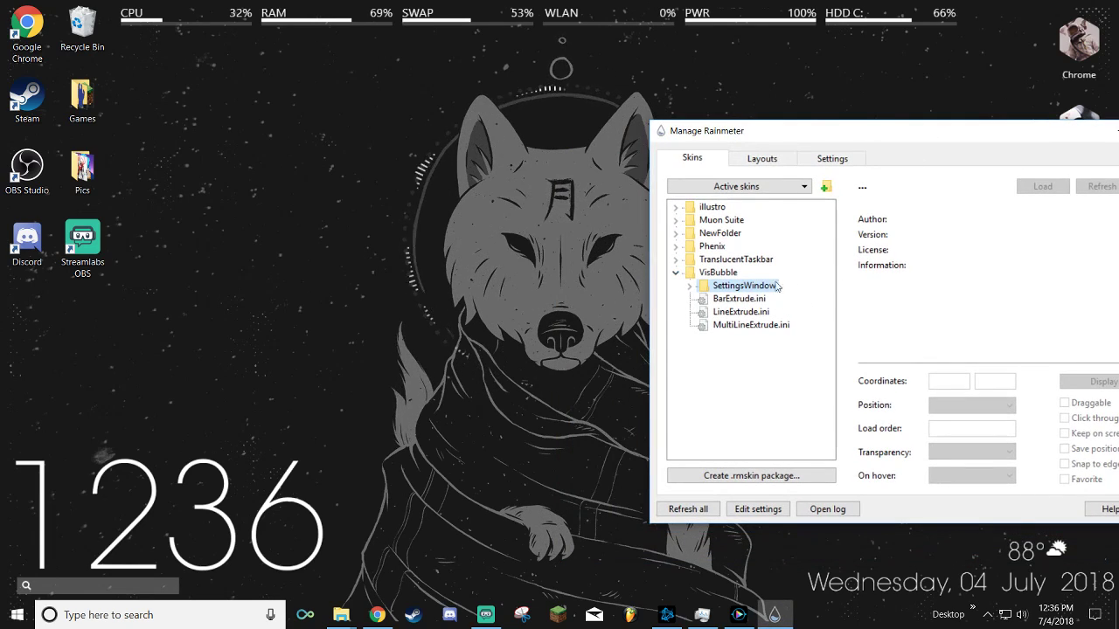
left_click(739, 298)
left_click_drag(911, 133, 844, 147)
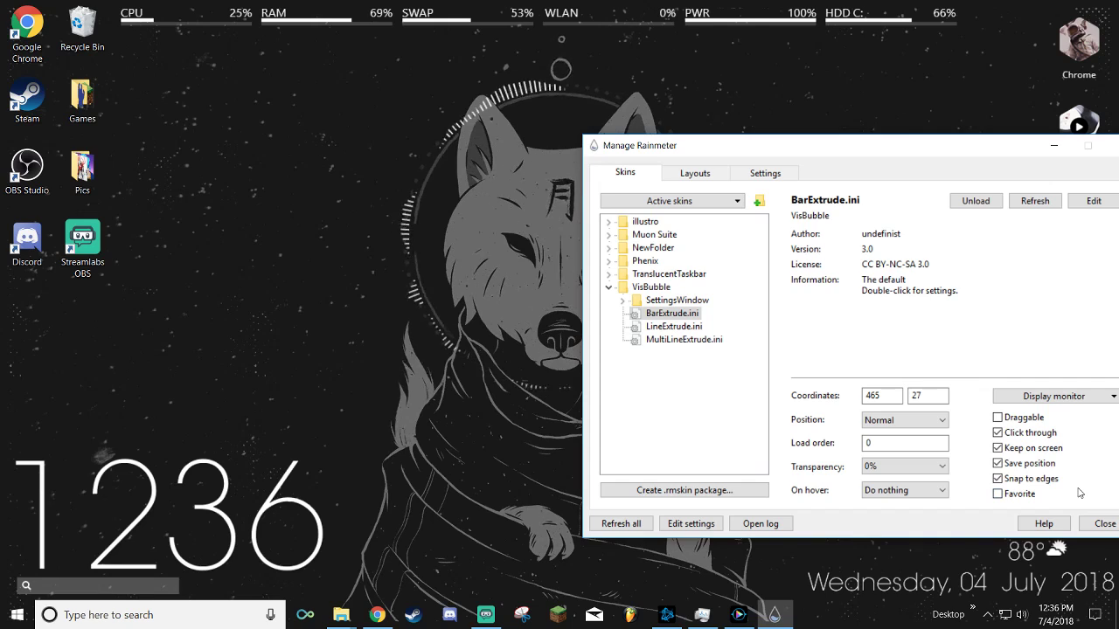
left_click(609, 287)
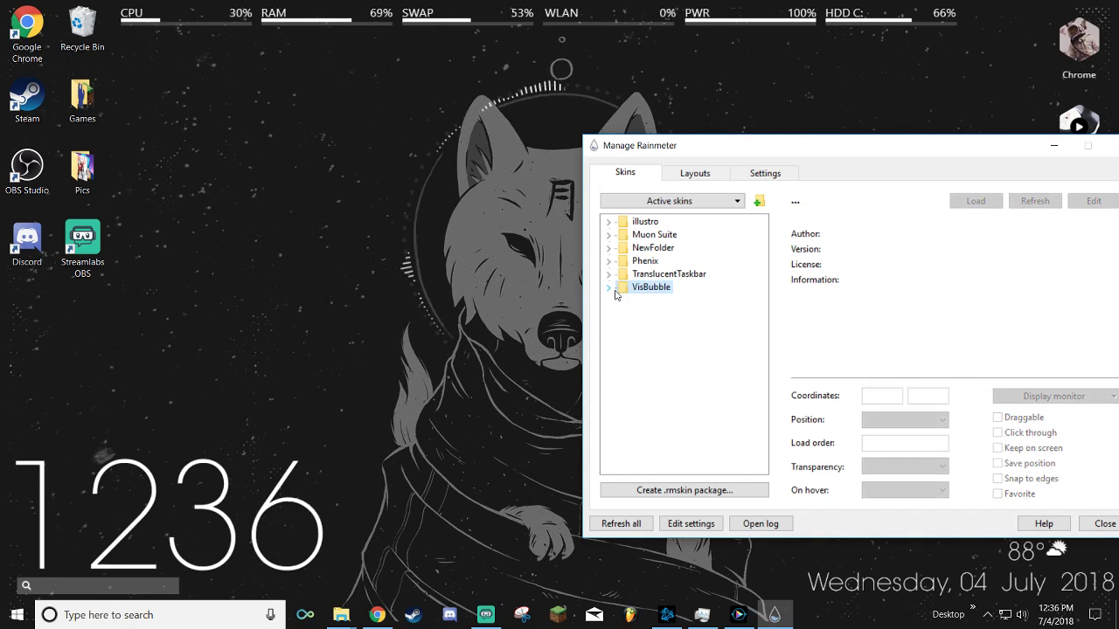
left_click(1095, 523)
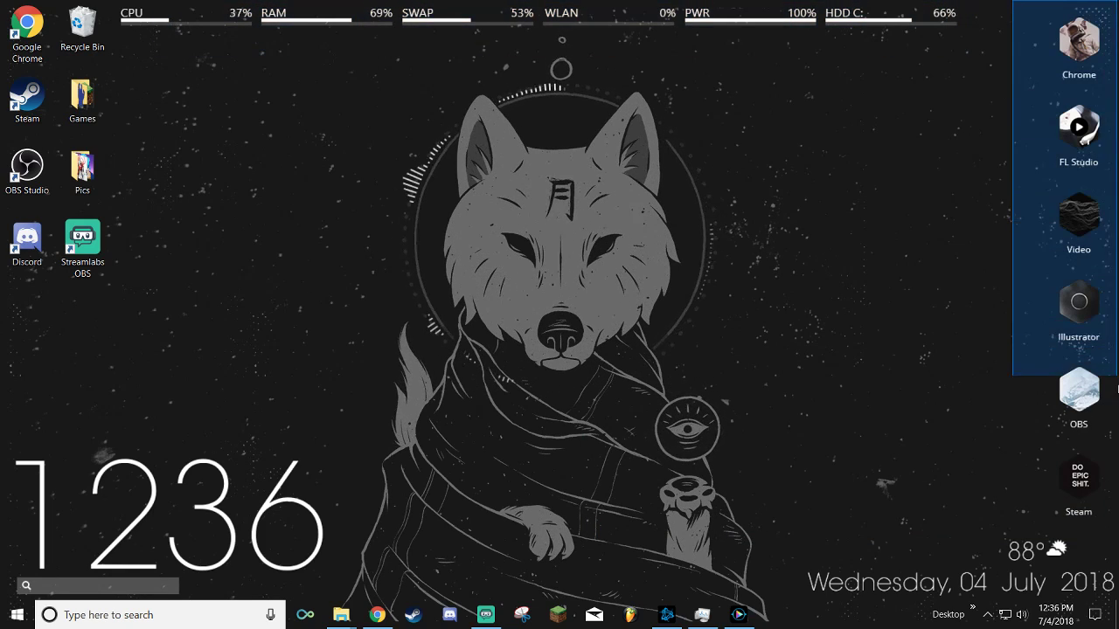
left_click(1078, 479)
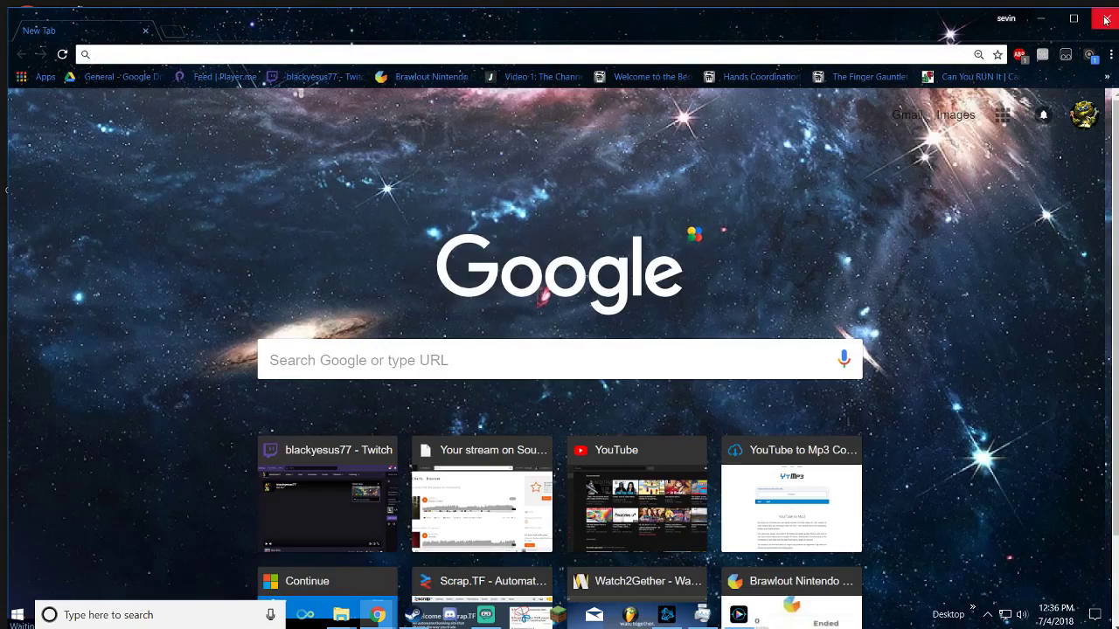
left_click(1106, 17)
left_click(787, 83)
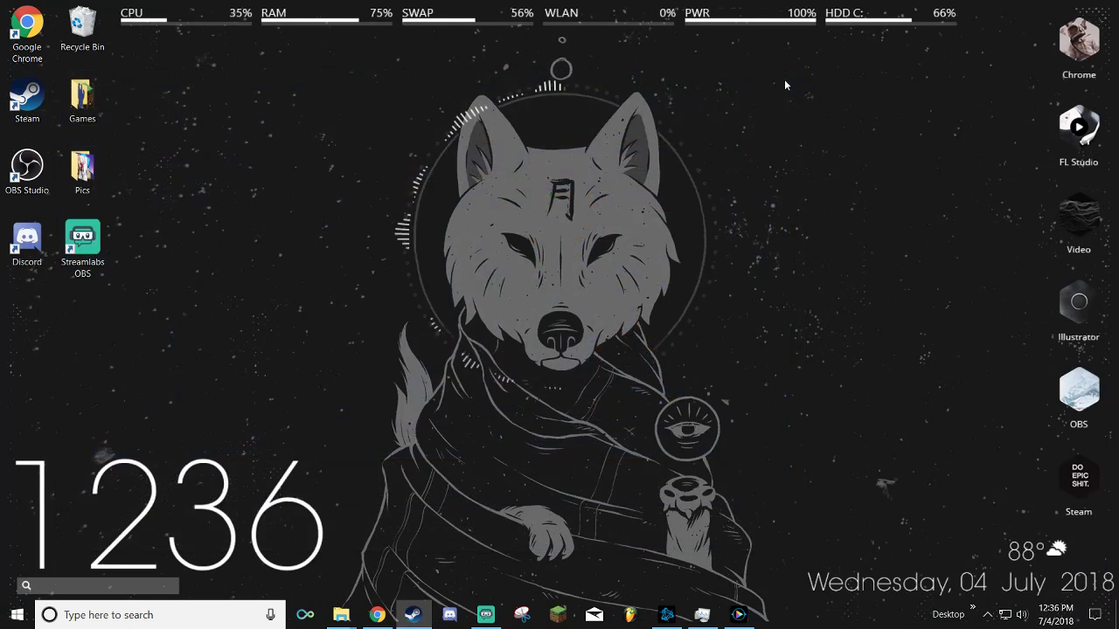
left_click_drag(343, 403, 28, 561)
left_click_drag(748, 539, 1118, 584)
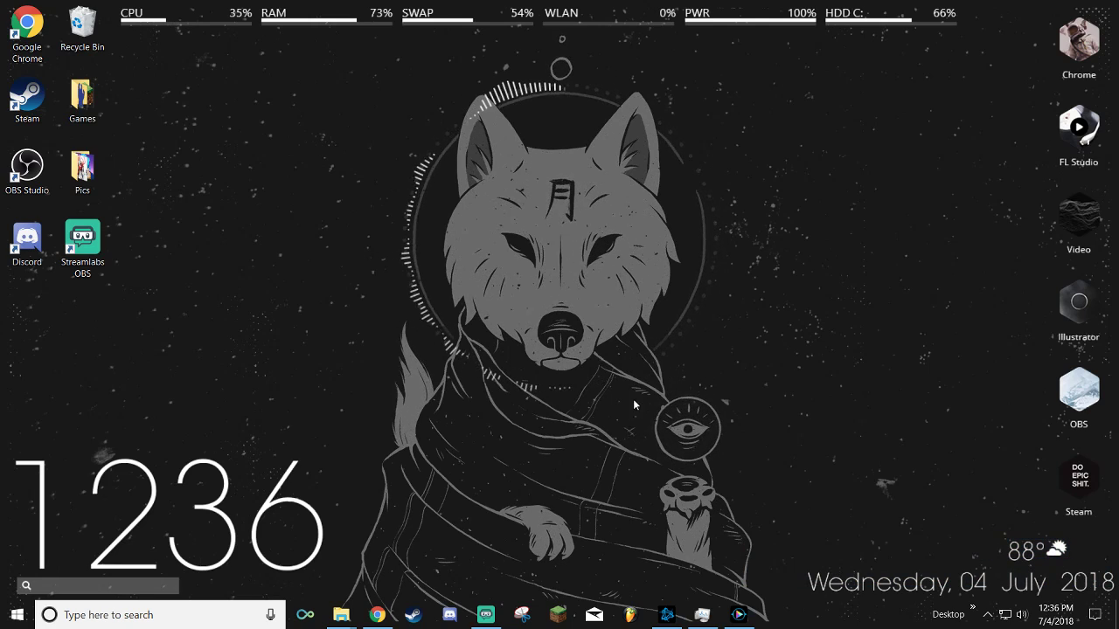